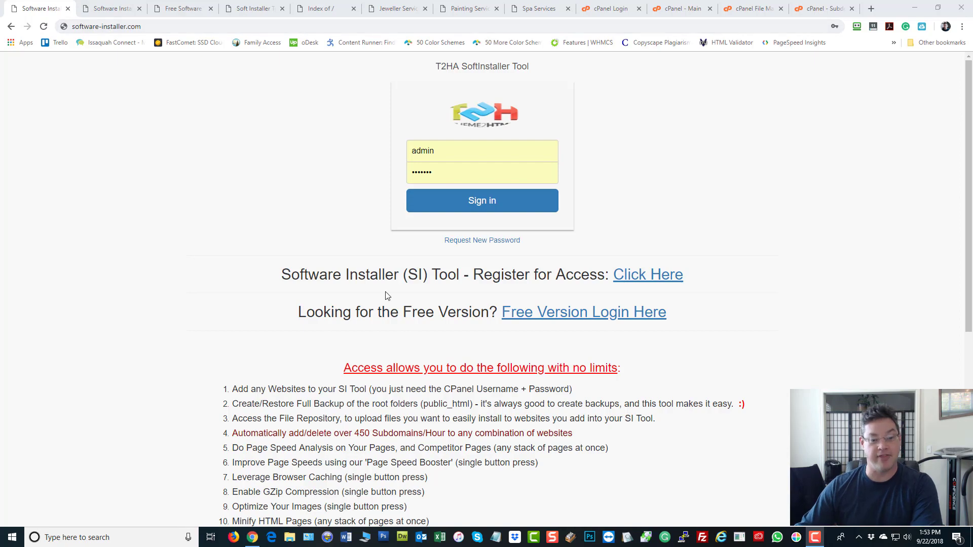
- Review the feature list, highlighting the automatic subdomain add/delete line
scroll(283, 437, down, 6)
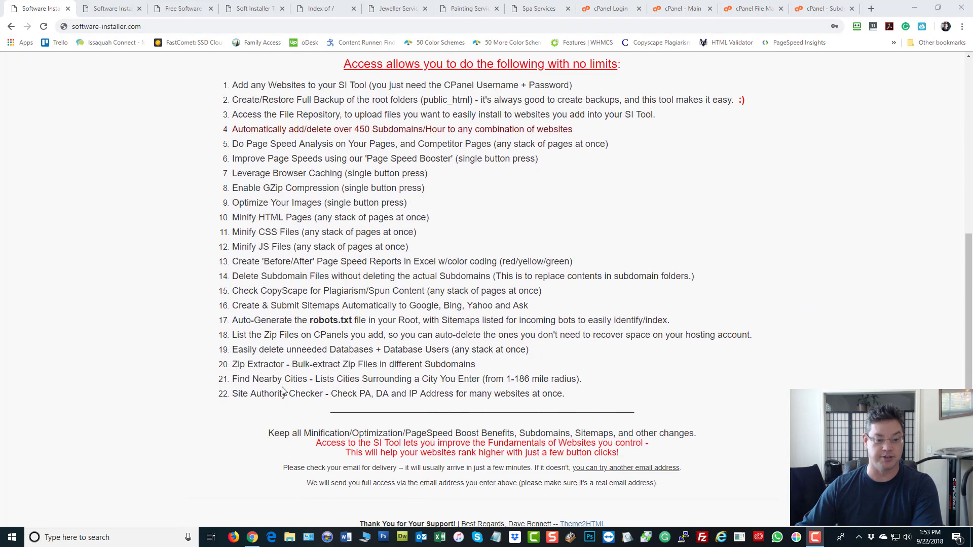
scroll(283, 391, up, 2)
scroll(283, 390, up, 1)
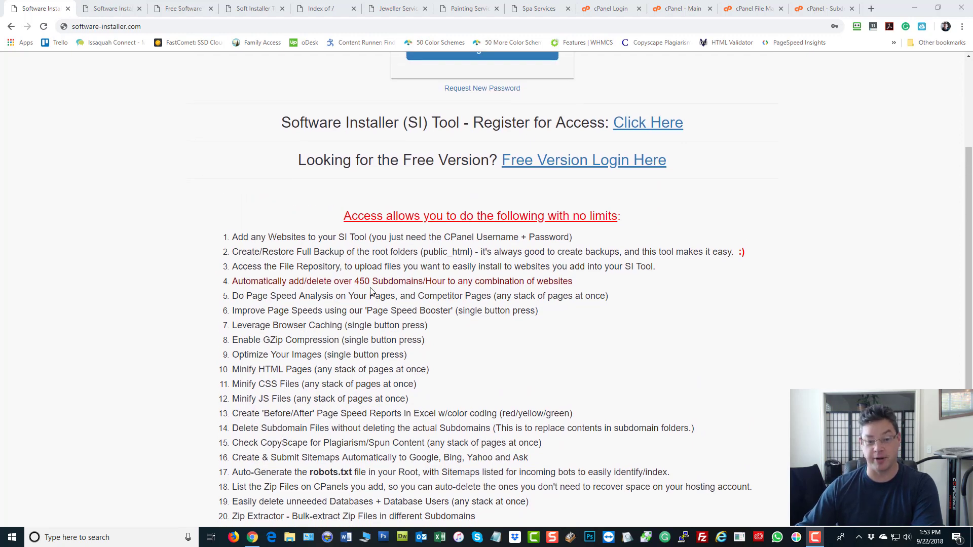
drag(585, 285, 229, 284)
click(107, 317)
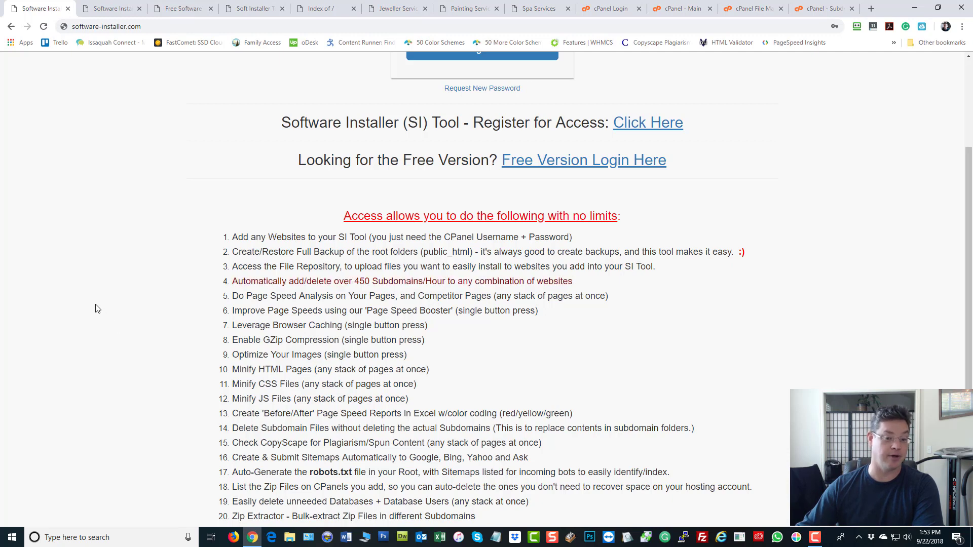
scroll(98, 309, up, 3)
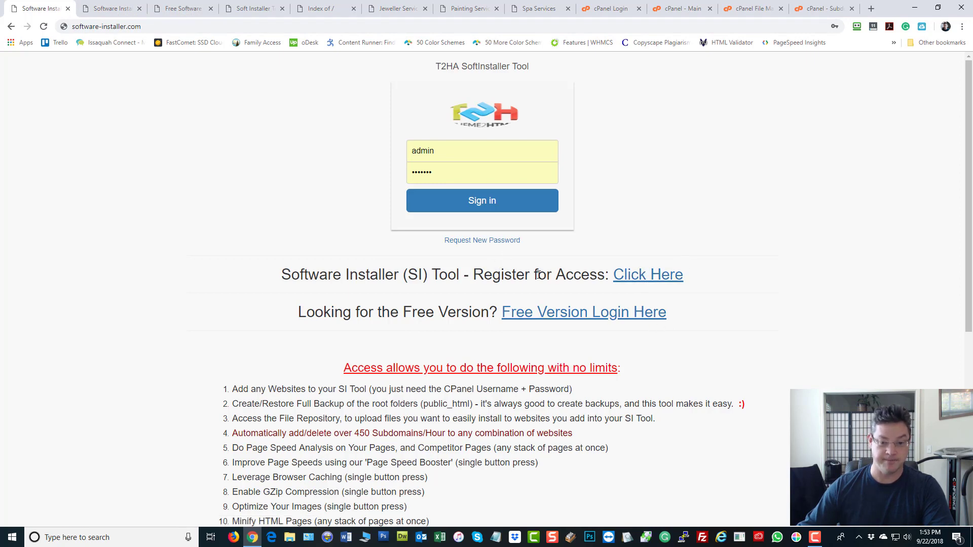
- Highlight 'Register for' in the heading, then switch to the registration page
drag(474, 275, 556, 274)
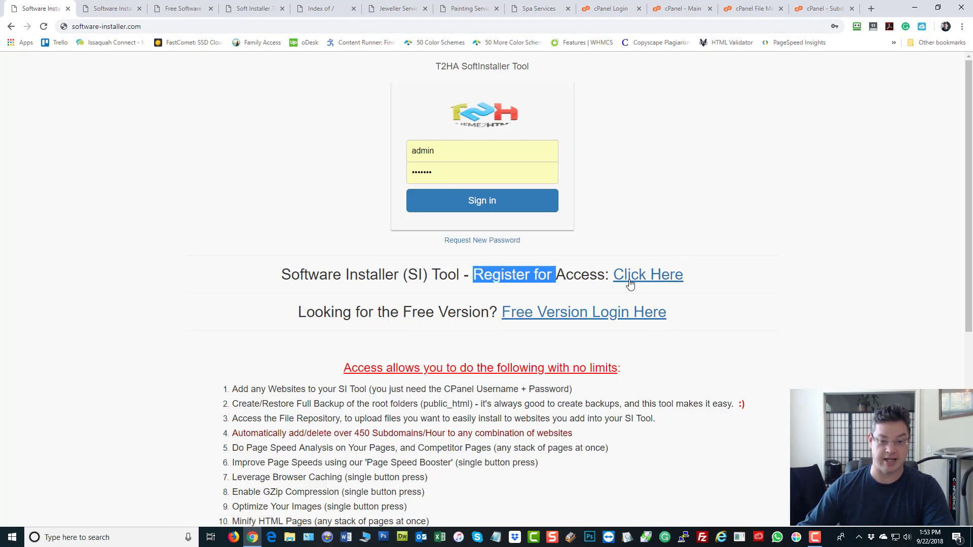
click(825, 269)
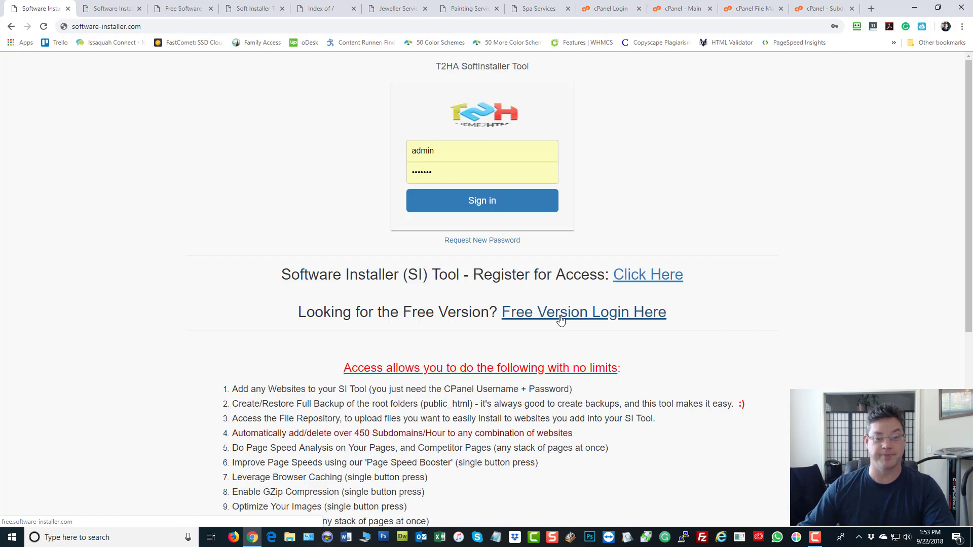
click(135, 10)
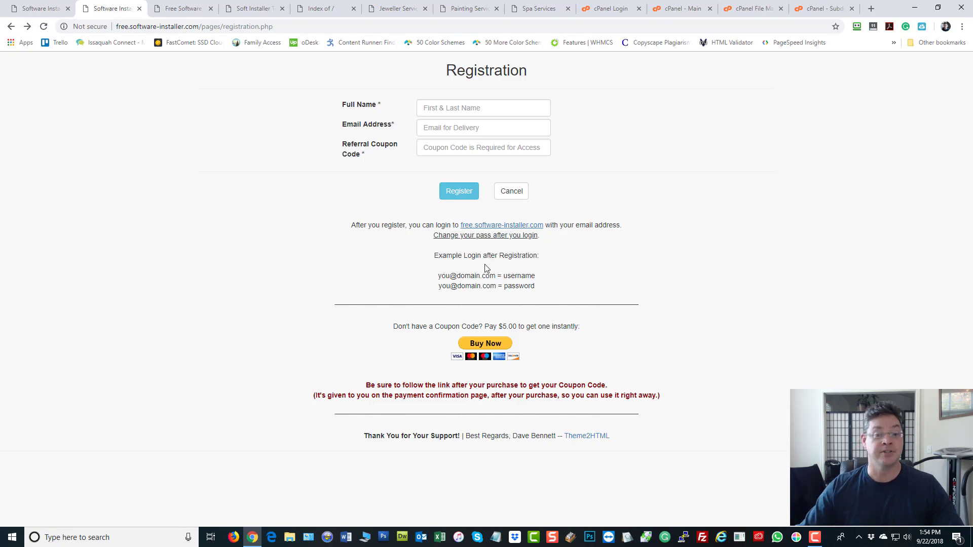
- Load the free.software-installer.com root instead of pages/login.php and sign in
click(191, 9)
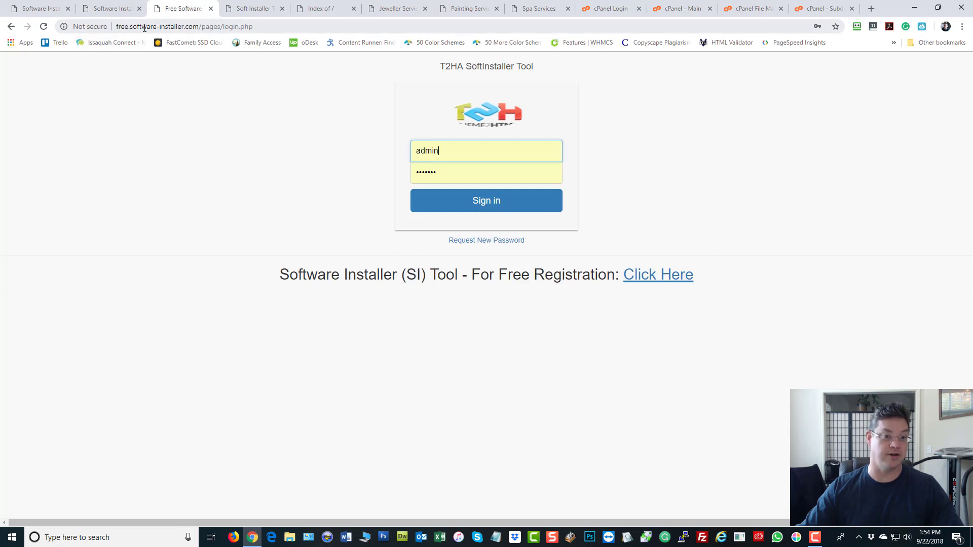
drag(201, 27, 306, 30)
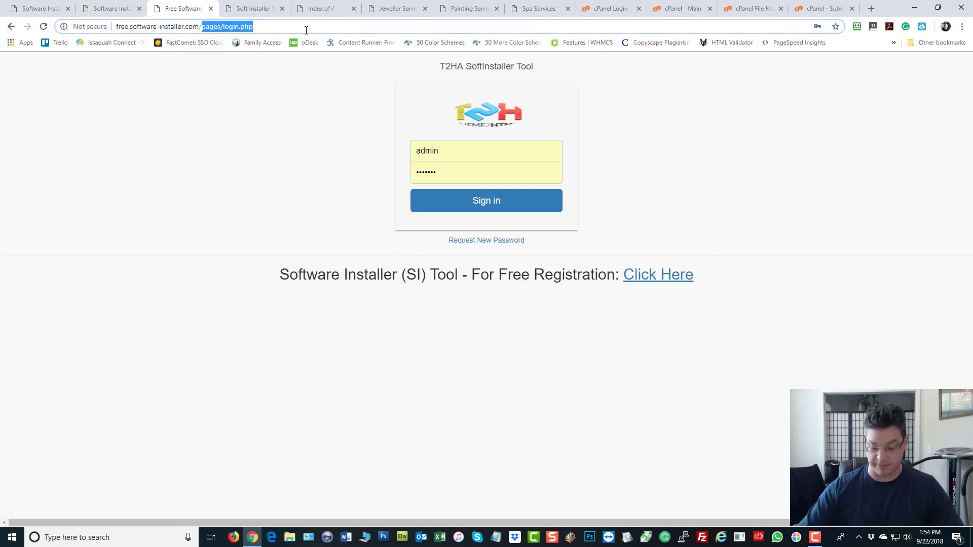
key(BackSpace)
key(Return)
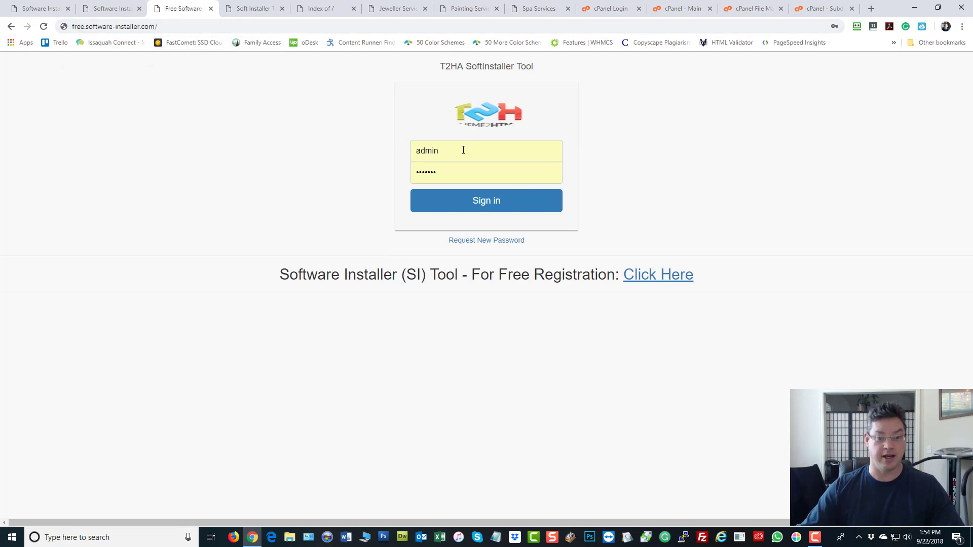
click(461, 203)
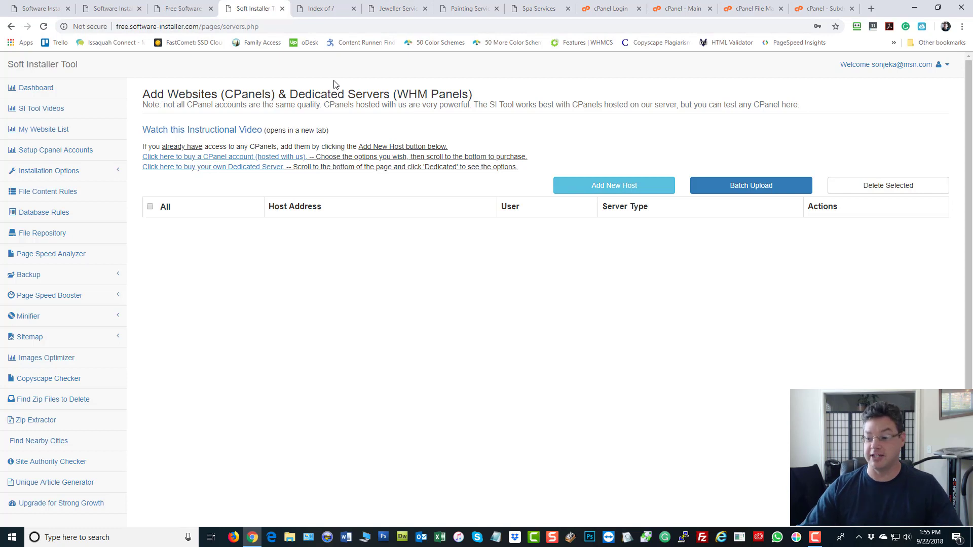
- View the mowg-samples.com directory listing and scroll through the jewellers sample site
click(320, 10)
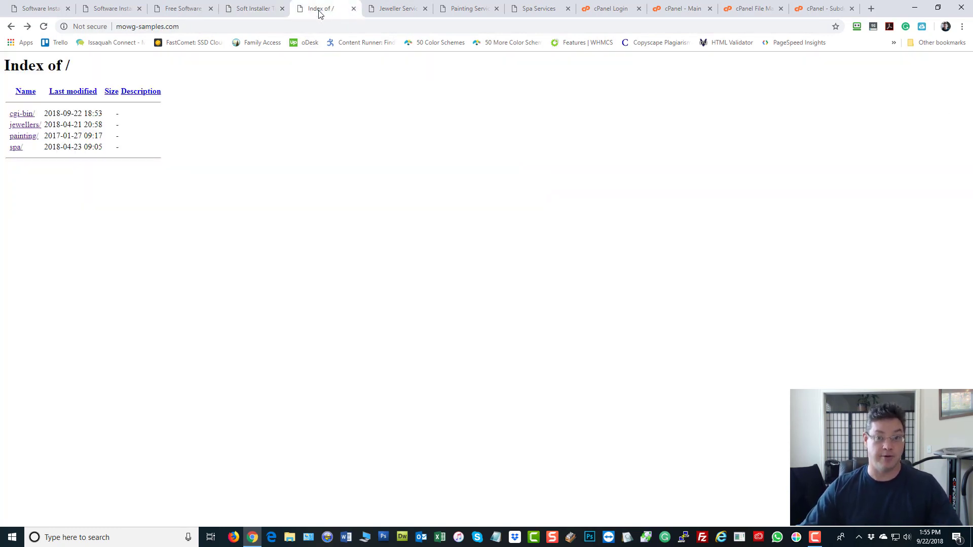
click(142, 28)
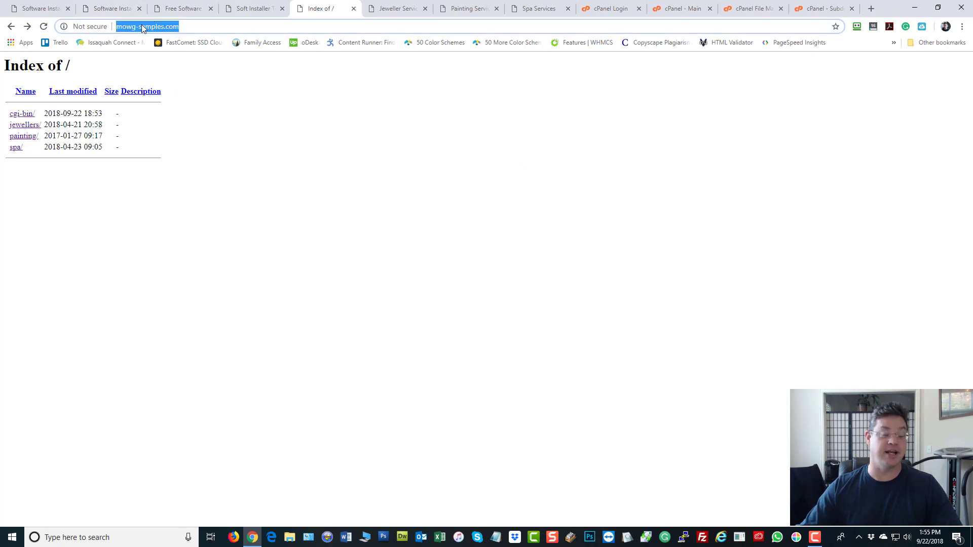
click(480, 129)
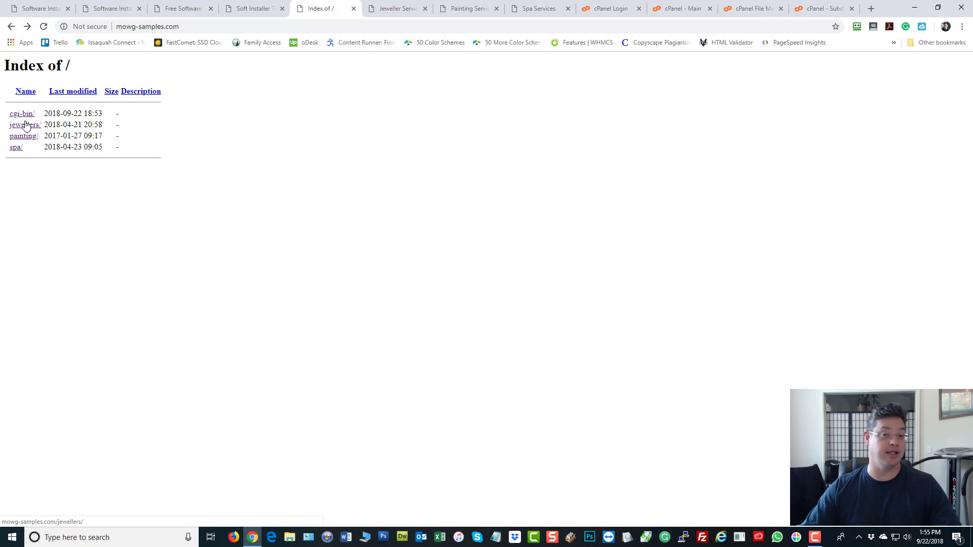
click(395, 6)
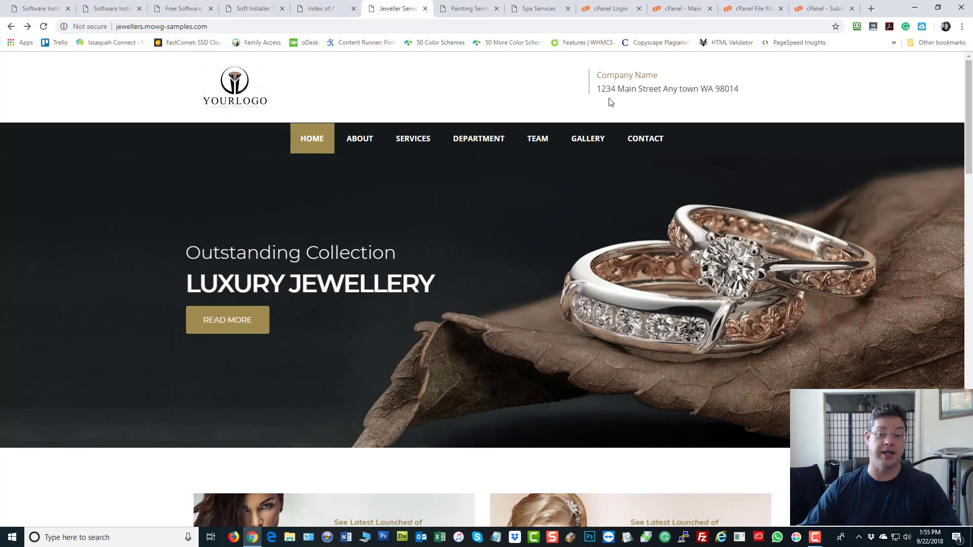
click(154, 26)
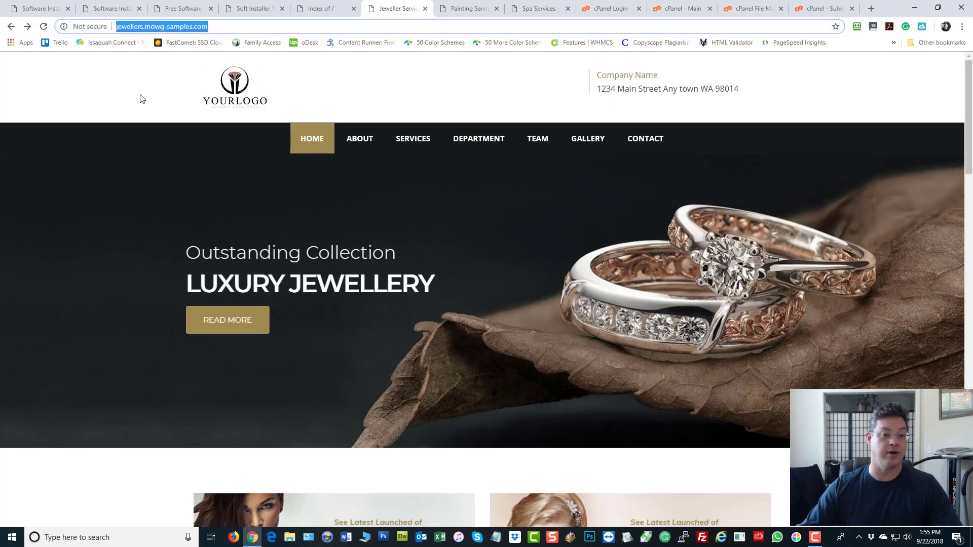
click(143, 97)
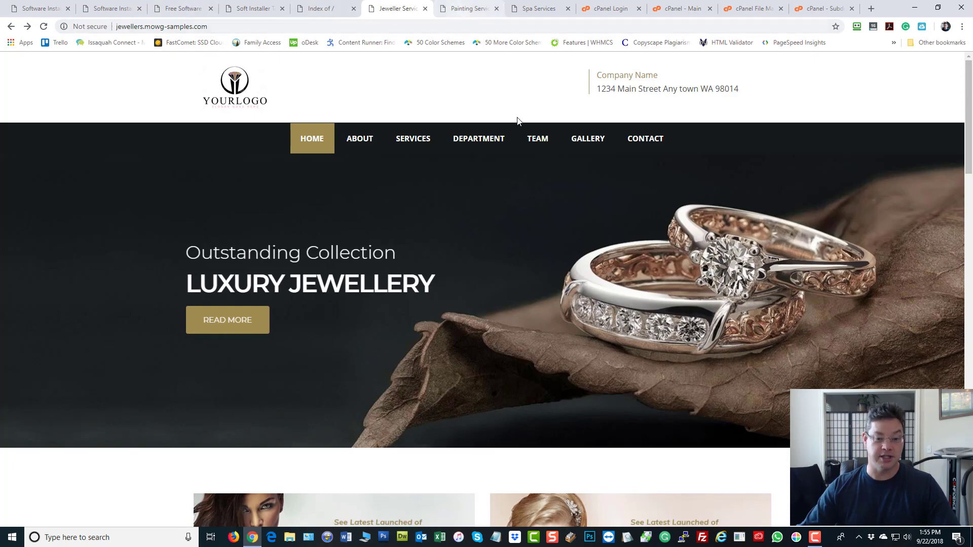
scroll(698, 234, down, 3)
scroll(698, 234, down, 13)
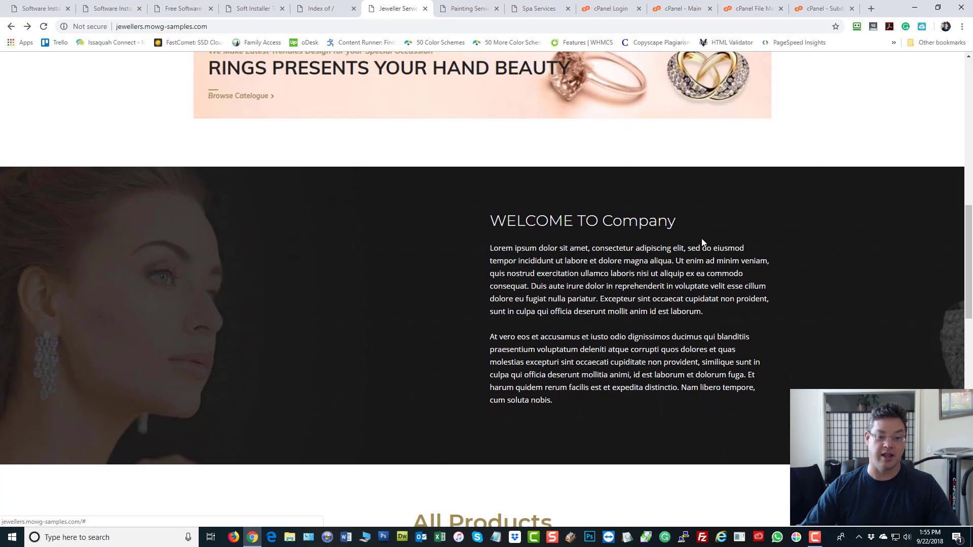
scroll(702, 240, up, 16)
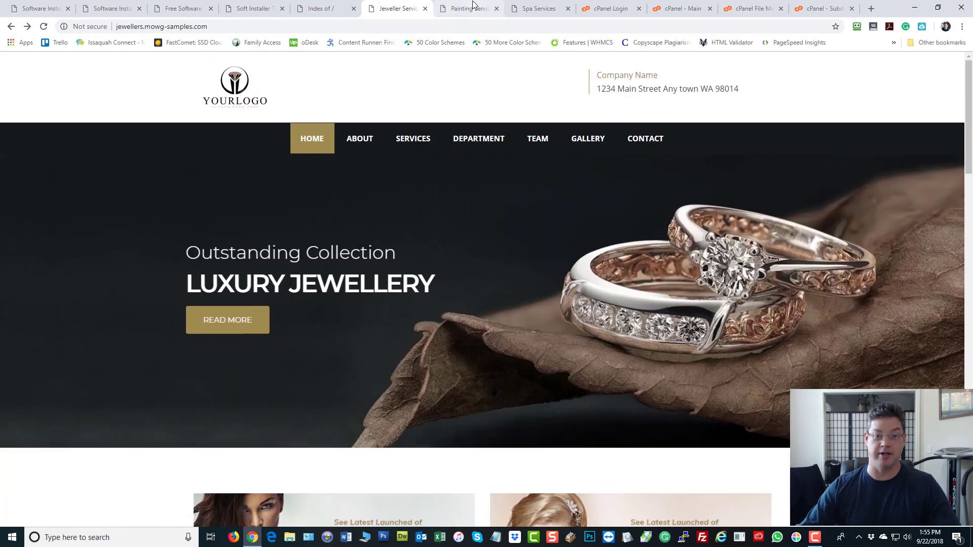
- Scroll through the painting services sample site
click(472, 6)
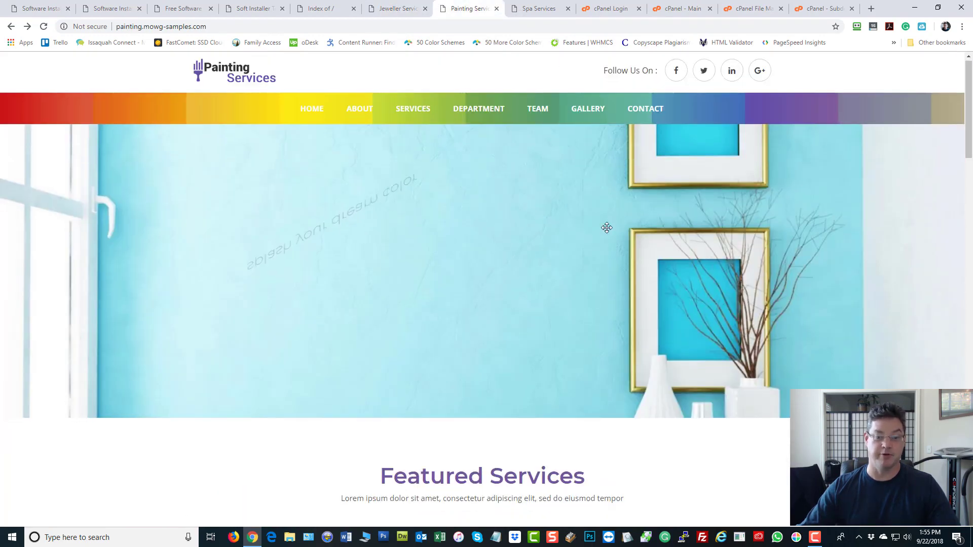
scroll(607, 228, down, 2)
scroll(607, 228, down, 7)
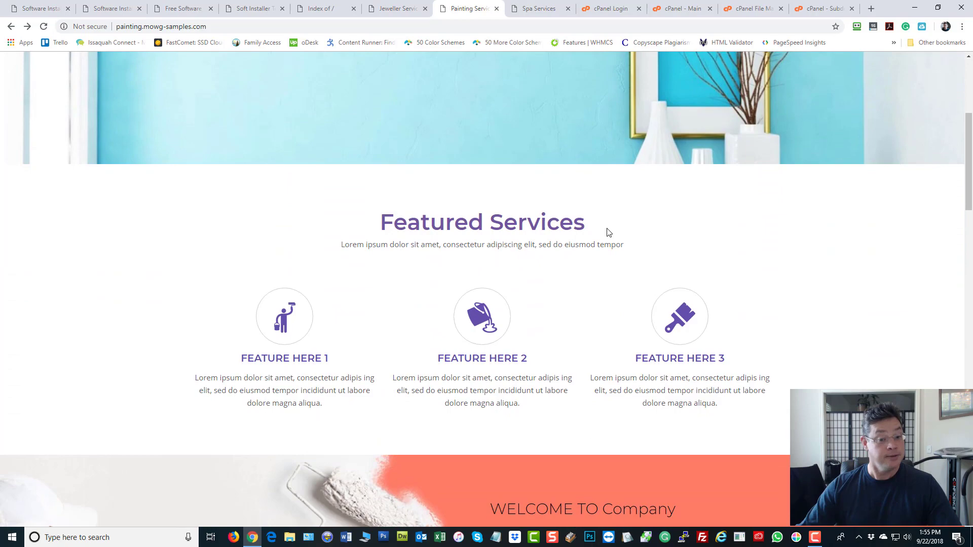
scroll(608, 228, down, 2)
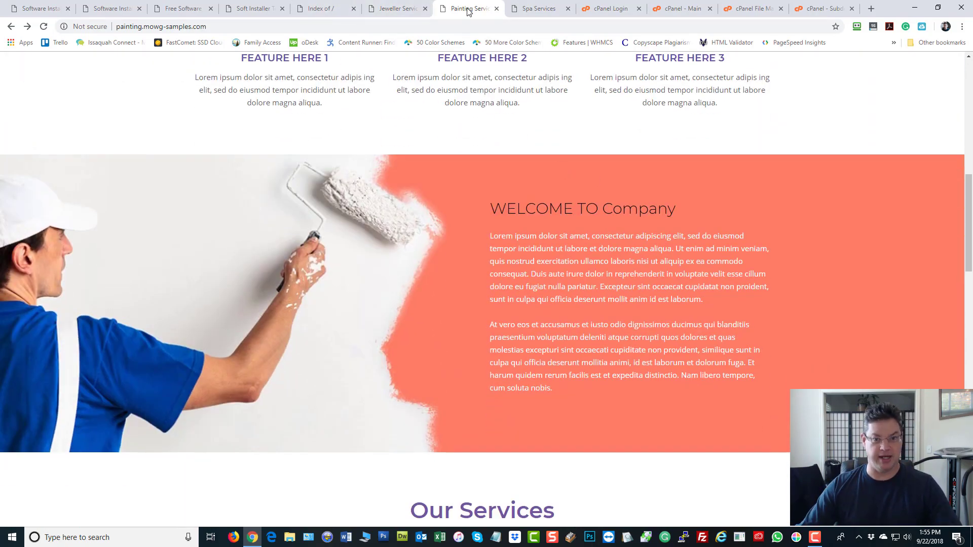
scroll(566, 154, up, 5)
scroll(566, 154, up, 6)
- Browse the Aqua Spa sample site, then switch to the cPanel login page
click(533, 9)
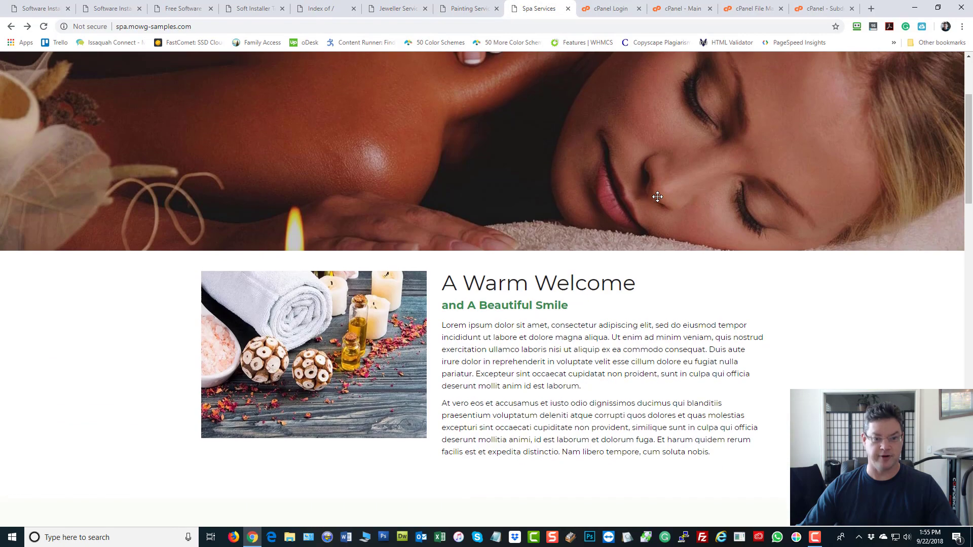
scroll(657, 197, down, 10)
scroll(658, 200, up, 6)
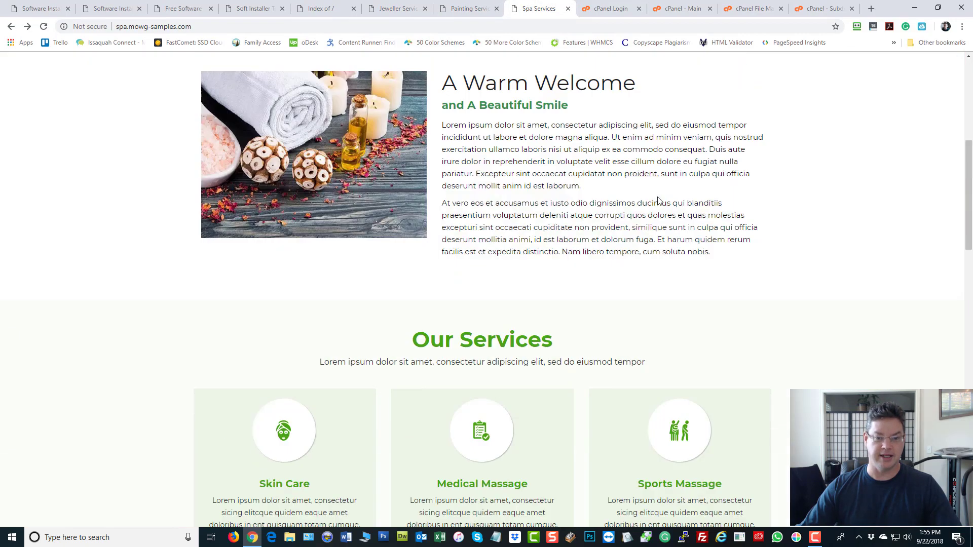
scroll(657, 199, up, 7)
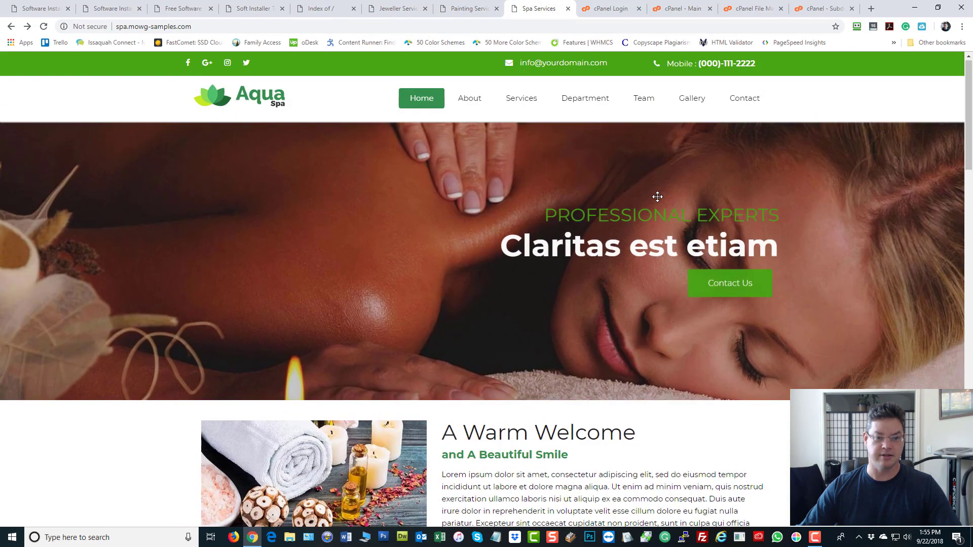
click(608, 10)
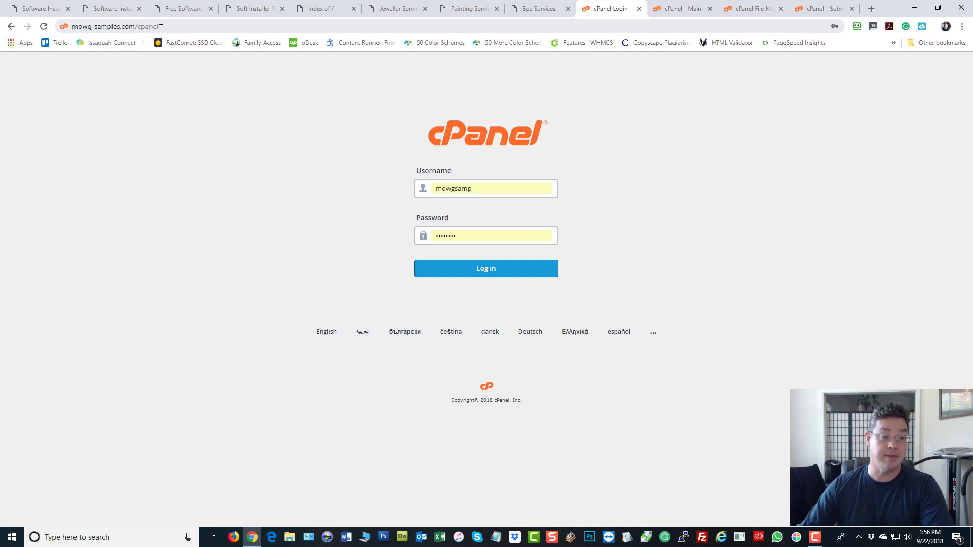
- Highlight 'cpanel' in the web address, then return to the Software Installer sign-in tab
drag(160, 28, 137, 28)
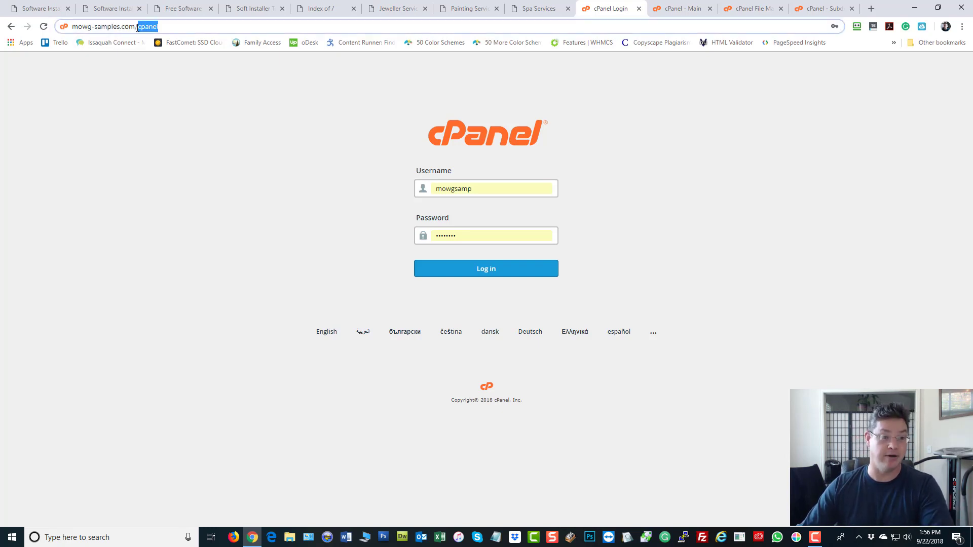
click(239, 127)
mouse_move(499, 133)
mouse_down()
mouse_move(474, 135)
mouse_move(489, 135)
mouse_up()
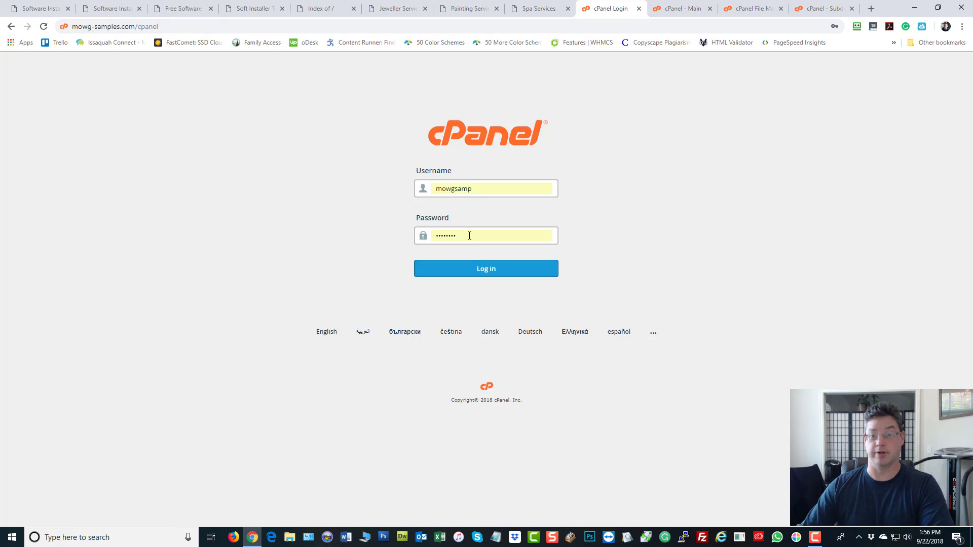
click(39, 10)
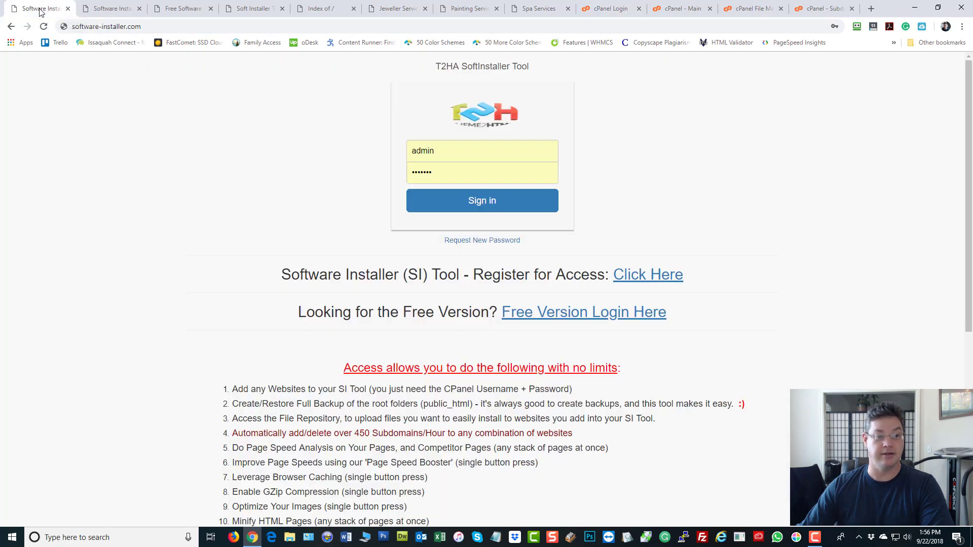
- Start a new cPanel Account host with website mowg-samples.com
click(262, 10)
click(628, 186)
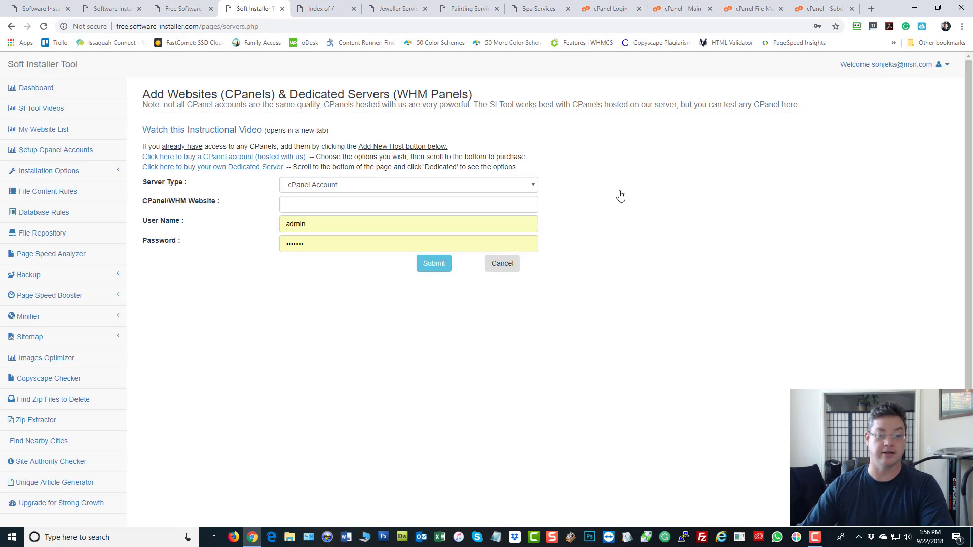
click(336, 186)
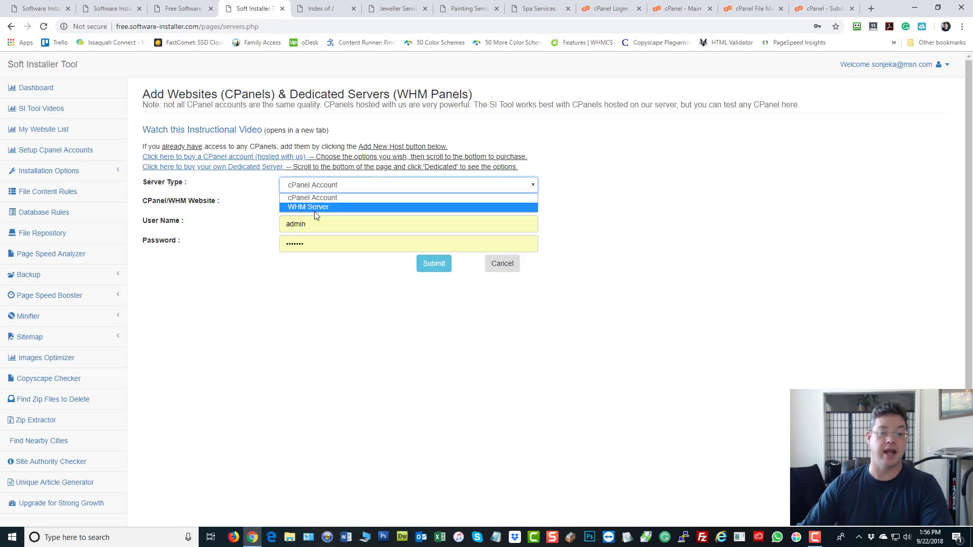
click(326, 199)
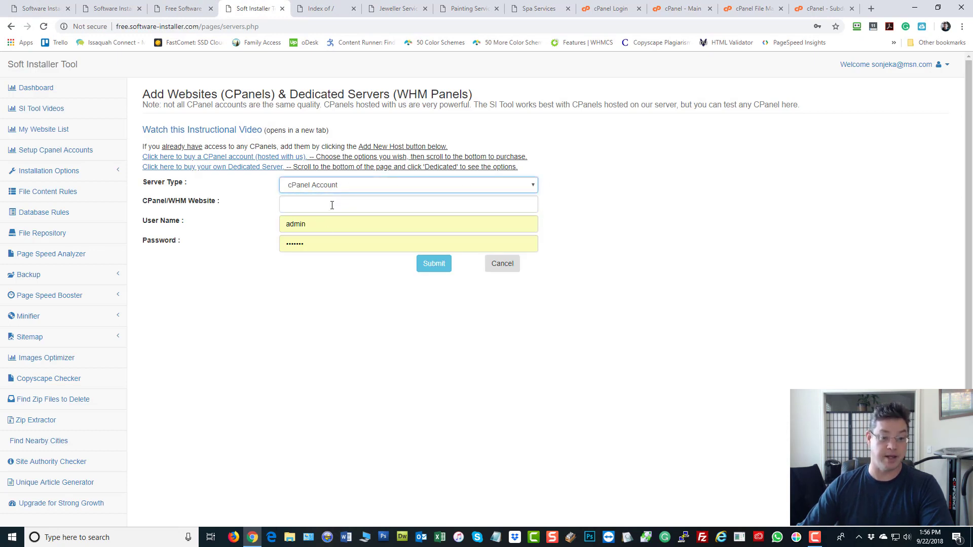
click(332, 205)
text(mowg-)
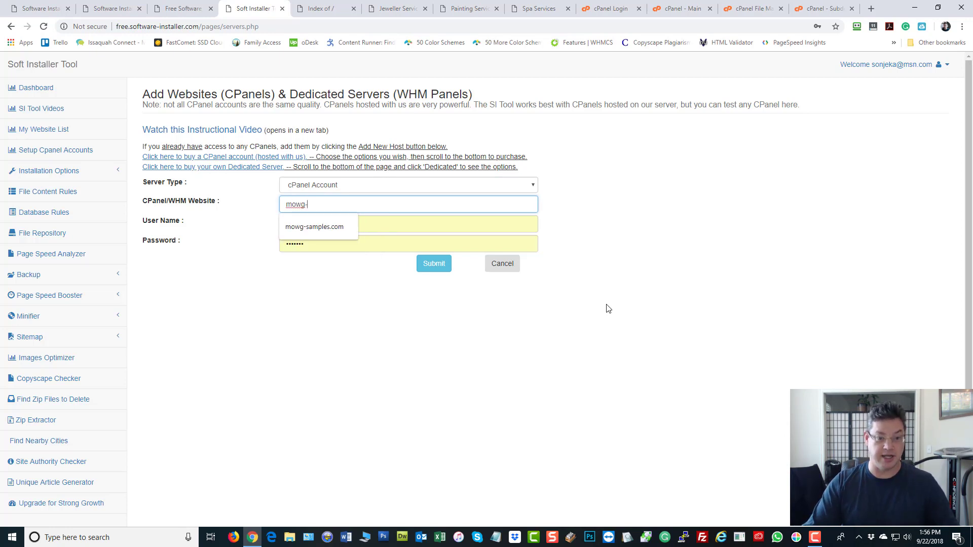
key(Down)
key(Return)
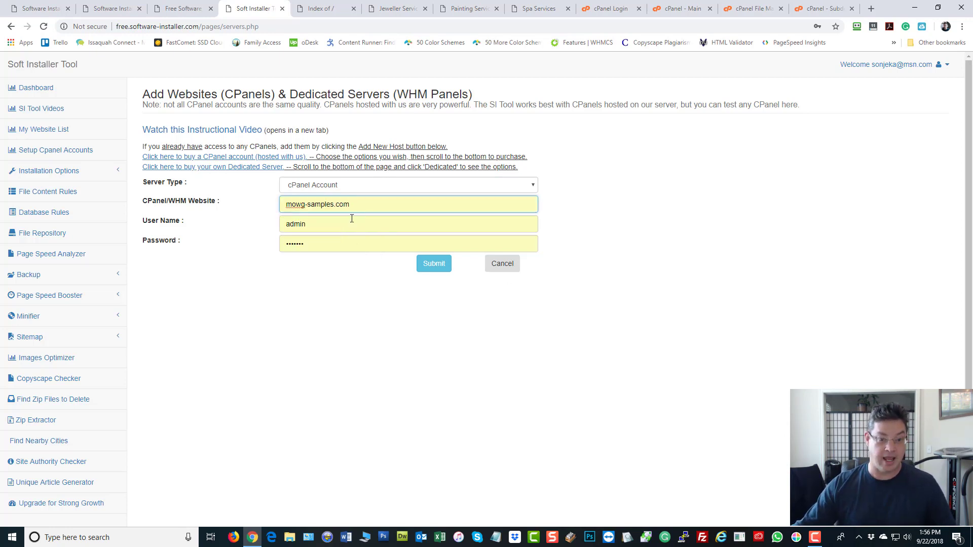
- Enter the cPanel user name and password, submit, and dismiss the success notice
click(349, 224)
text(mowg)
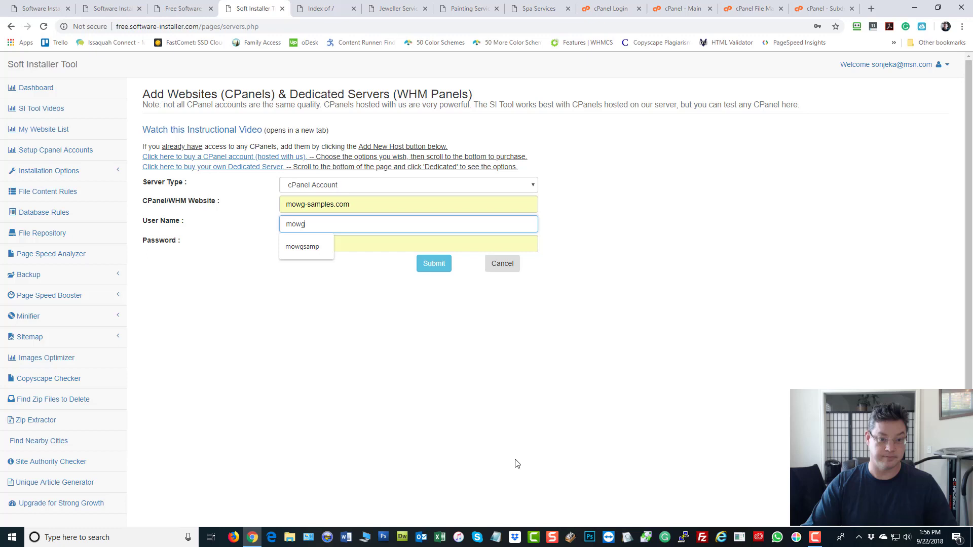
text(samp)
key(Tab)
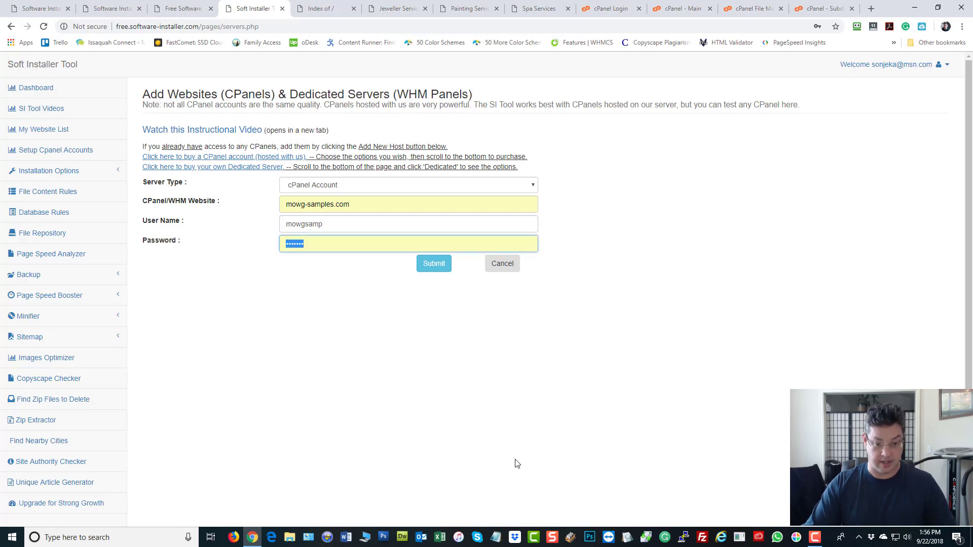
text(m)
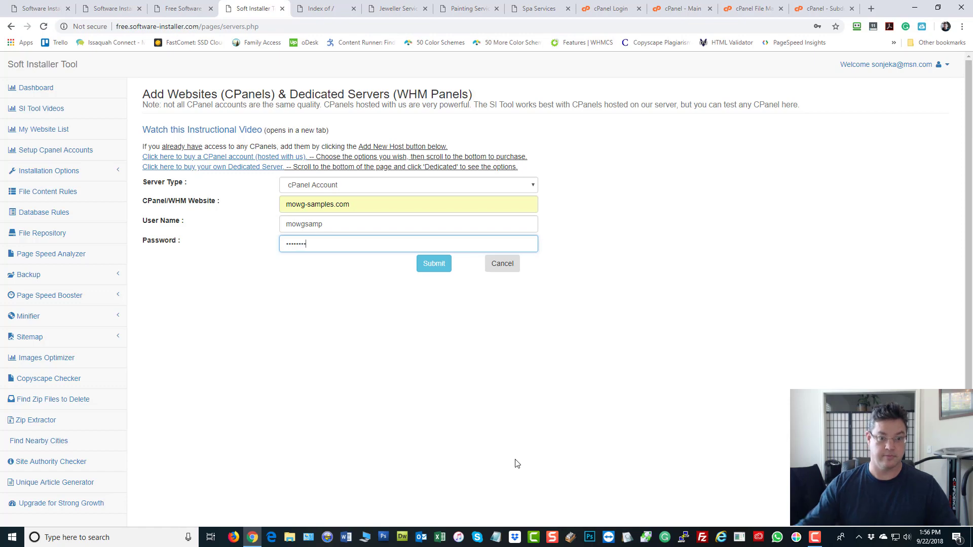
click(446, 266)
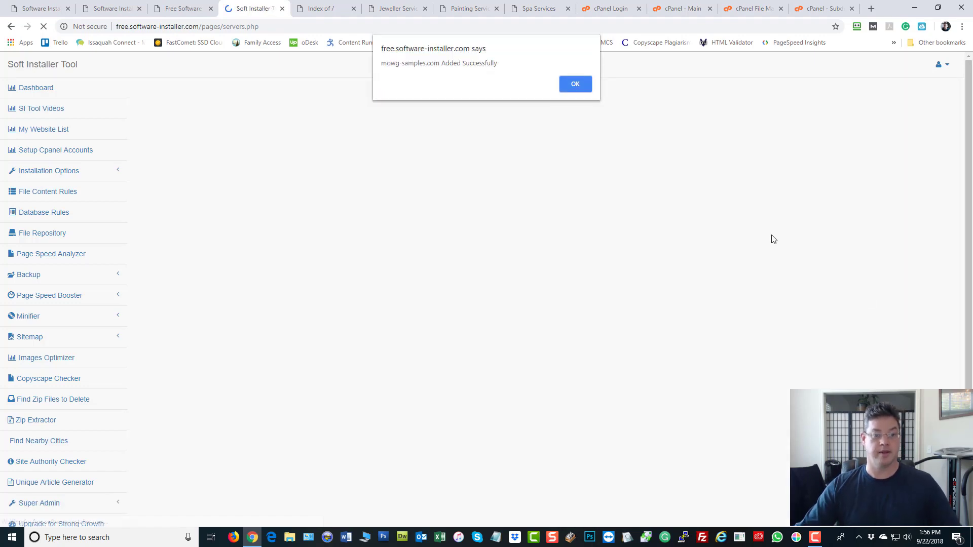
click(577, 83)
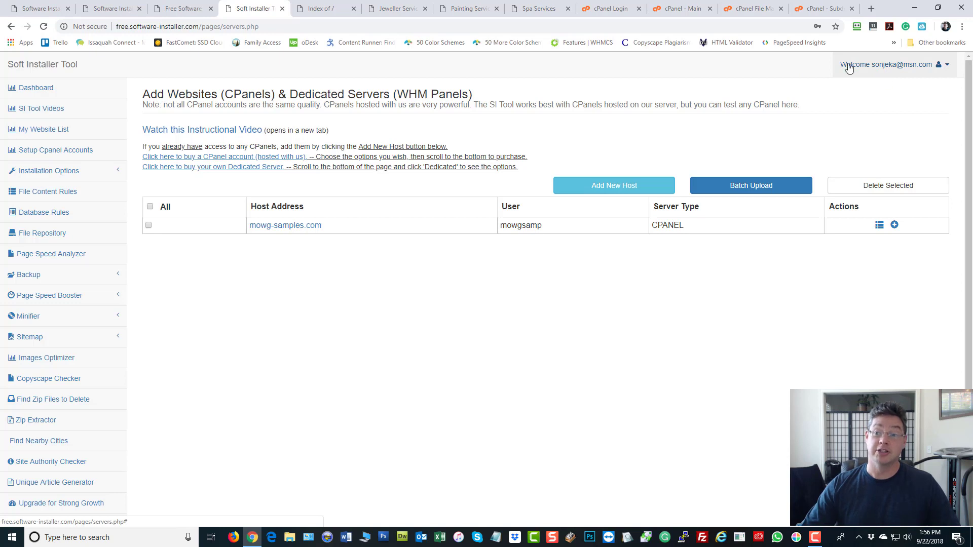
- Toggle the account menu and mowg-samples.com checkbox, then expand Installation Options
click(886, 66)
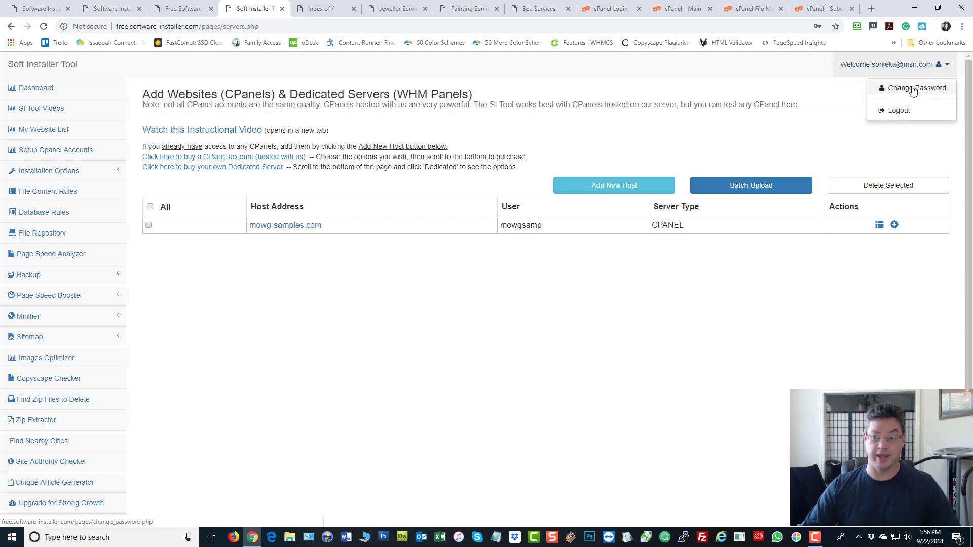
click(720, 336)
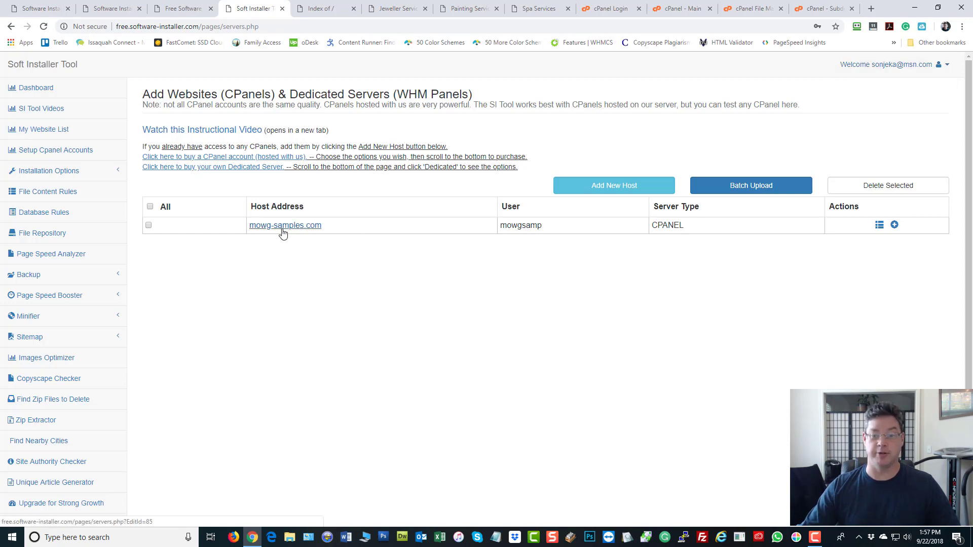
click(149, 225)
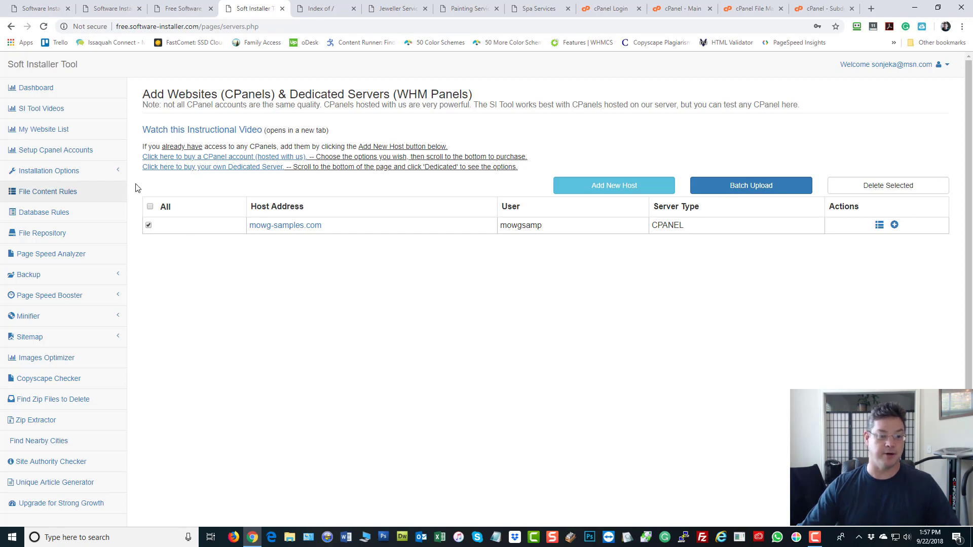
click(150, 207)
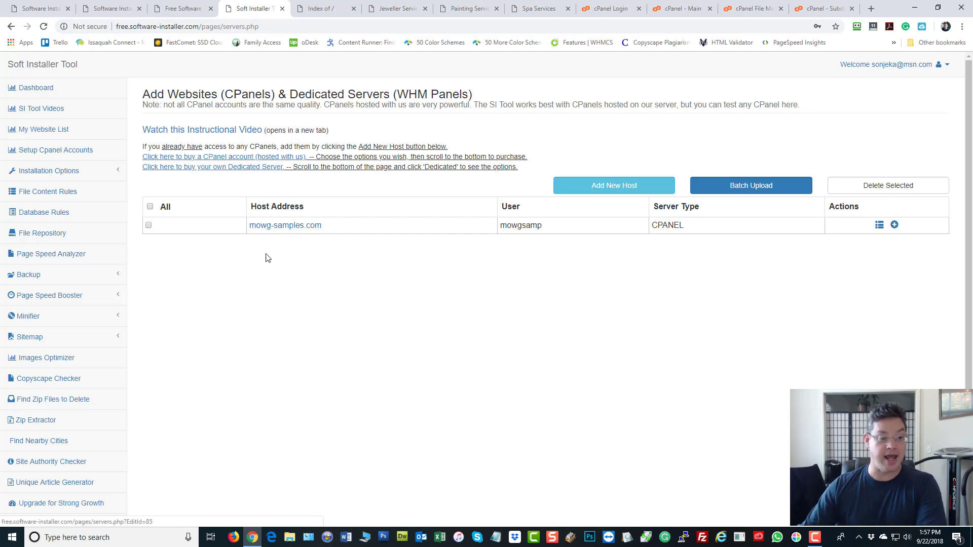
click(54, 172)
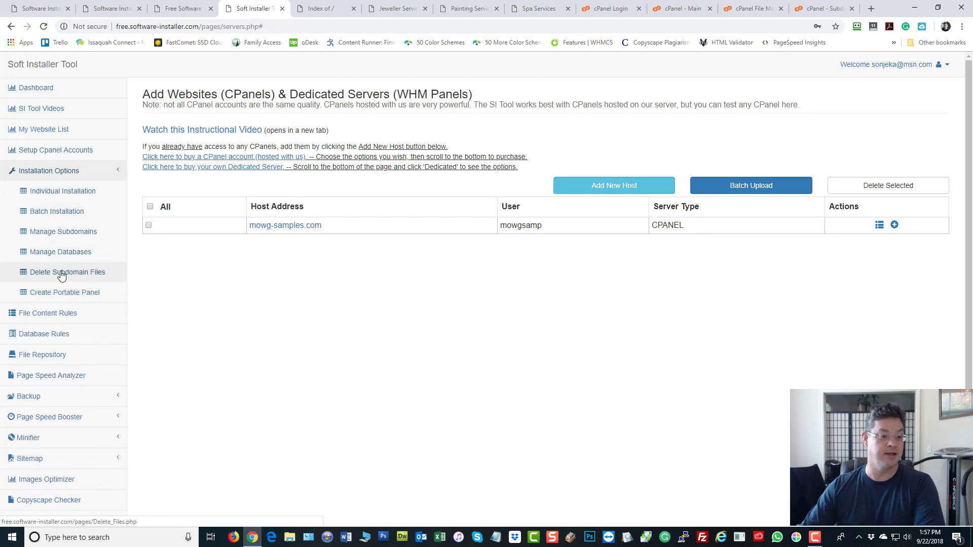
- Expand the Minifier tools and open Images Optimizer in a new tab
scroll(58, 296, down, 3)
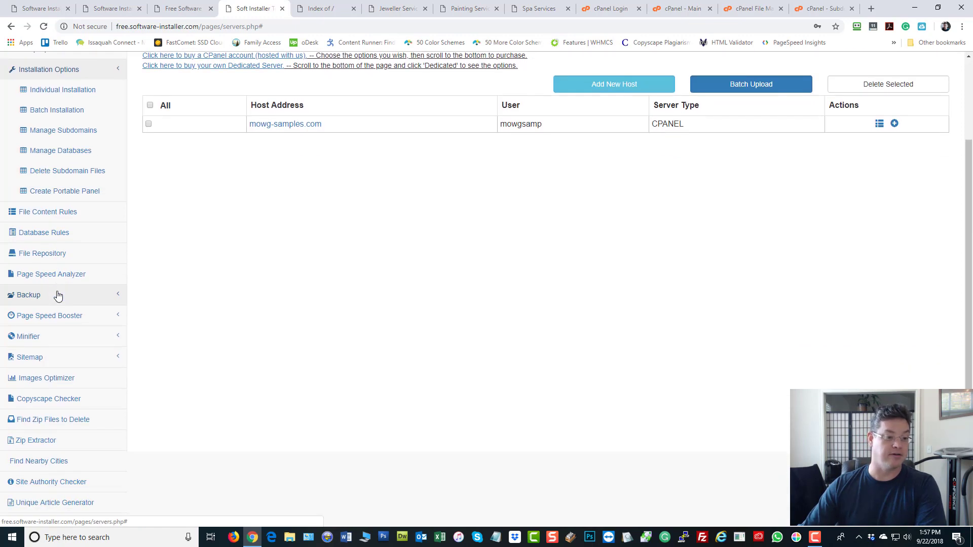
click(31, 331)
scroll(51, 345, down, 4)
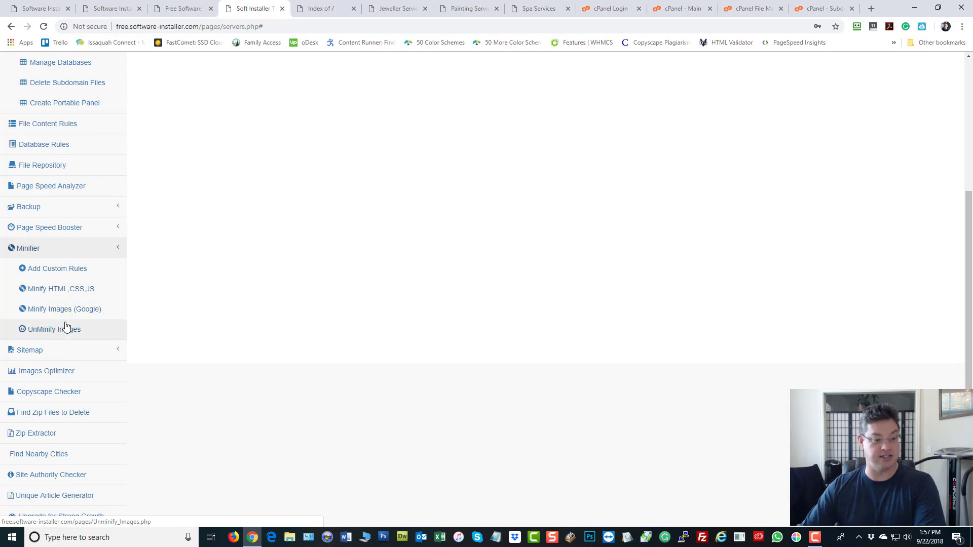
click(45, 372)
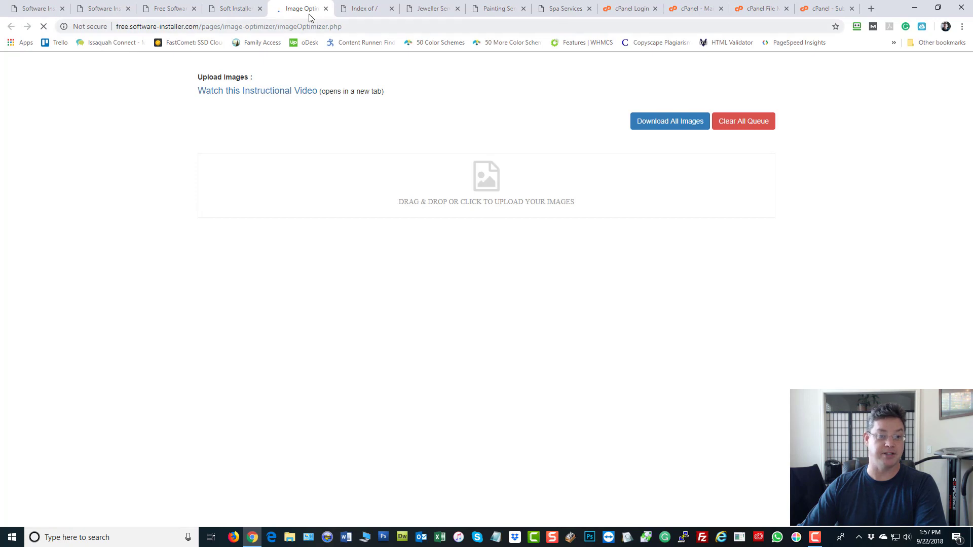
- Close the Image Optimizer tab, scroll to the top, and collapse then re-expand Installation Options
click(326, 8)
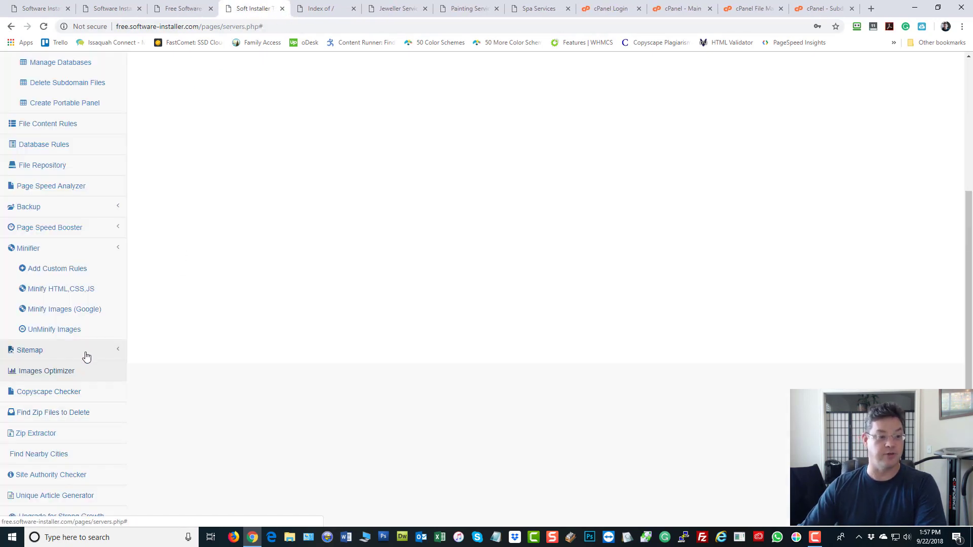
scroll(81, 358, up, 1)
scroll(80, 357, up, 3)
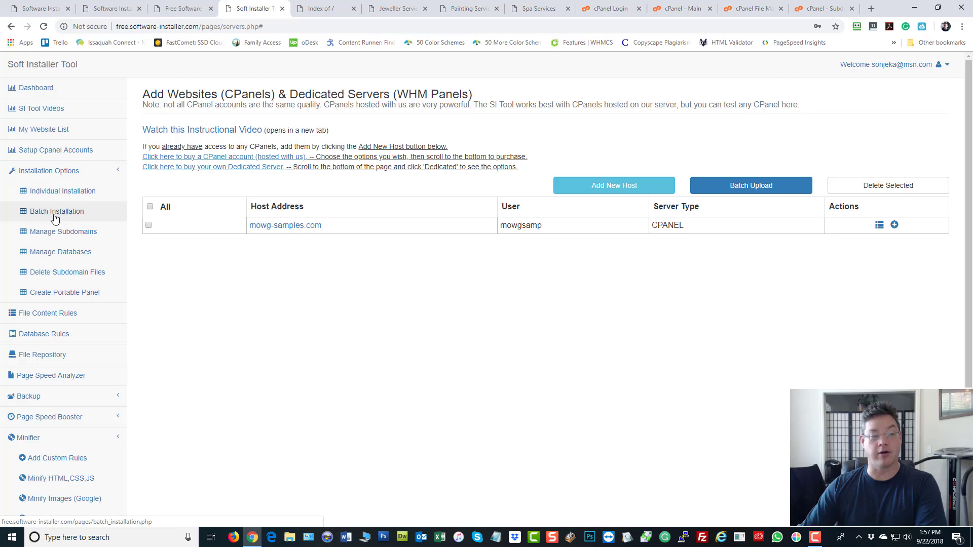
click(69, 171)
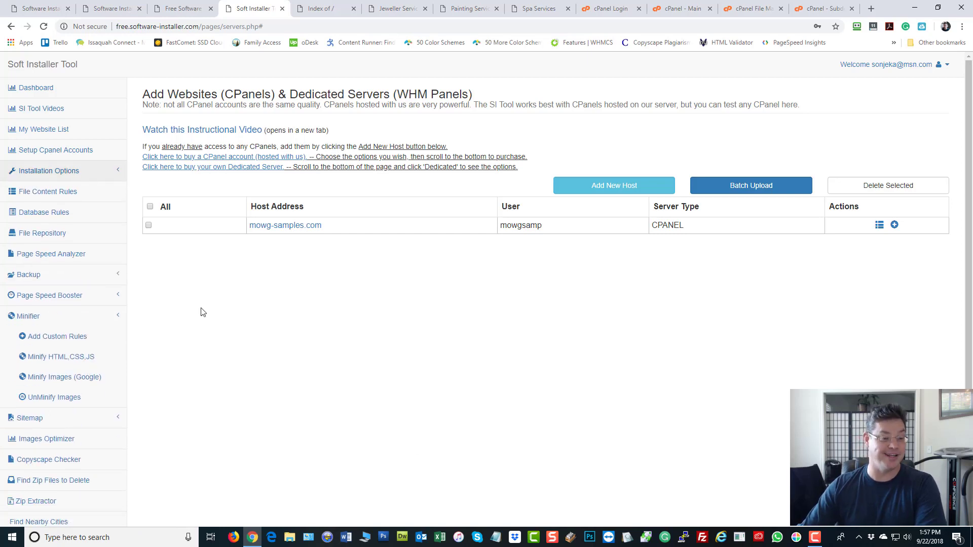
click(70, 173)
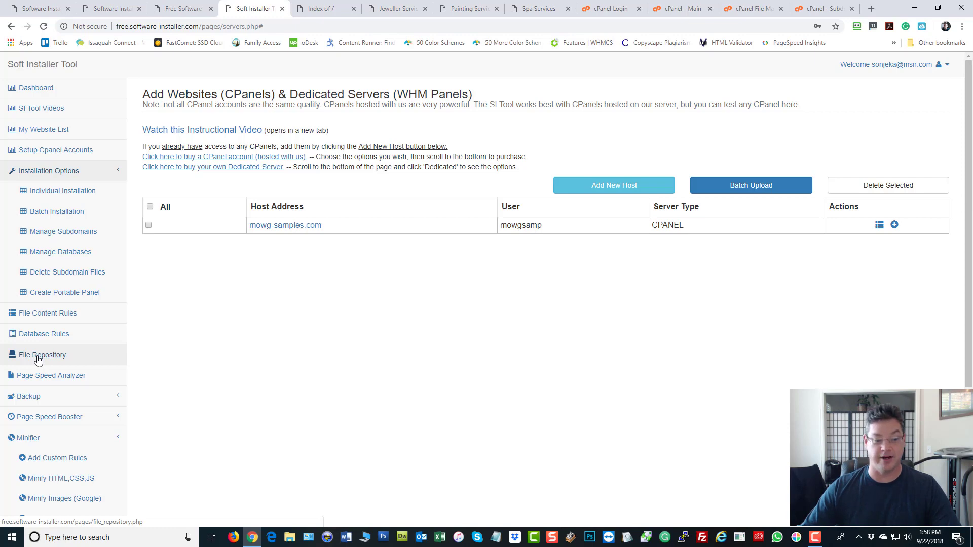
- Open File Repository from the sidebar to show the Manage Repository page
click(38, 359)
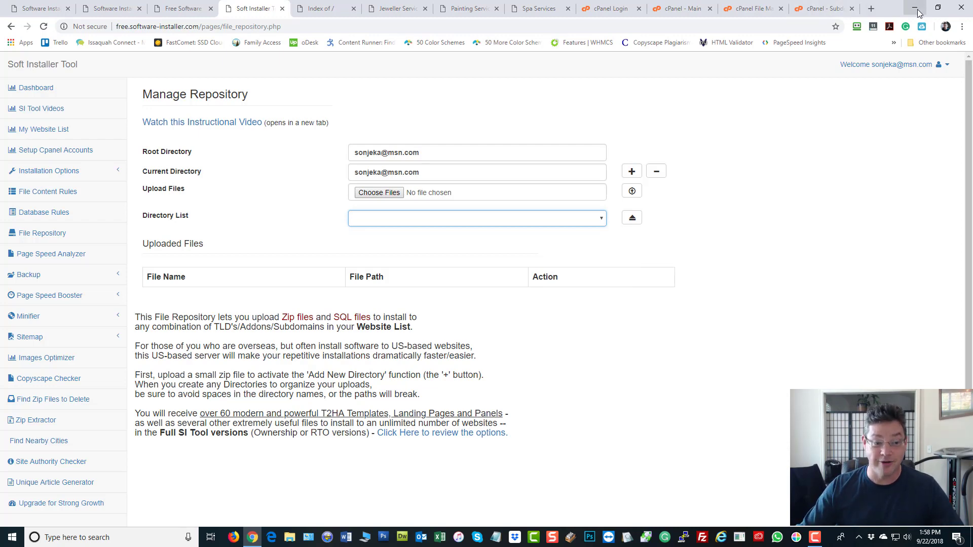
- Move the browser aside and create a new text file named subs.txt on the desktop
click(939, 7)
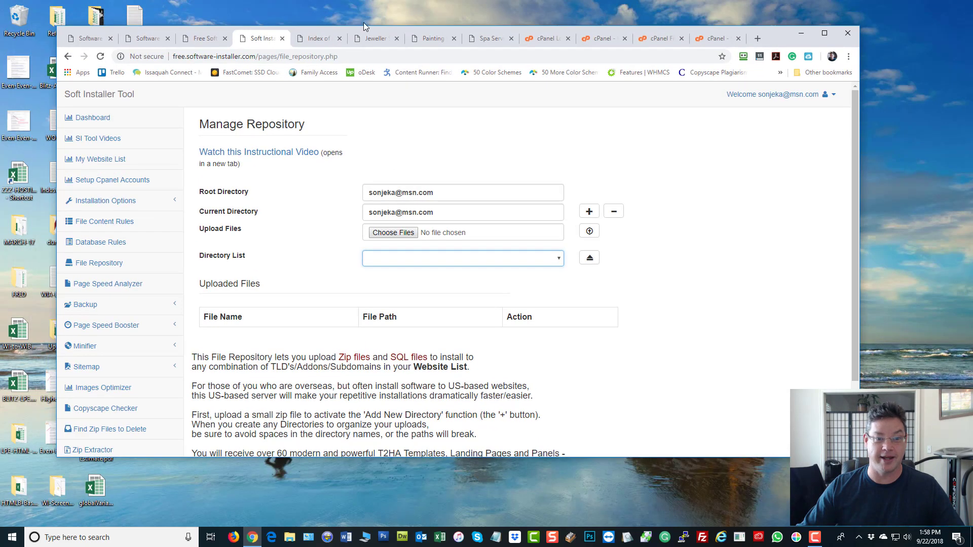
drag(343, 29, 829, 69)
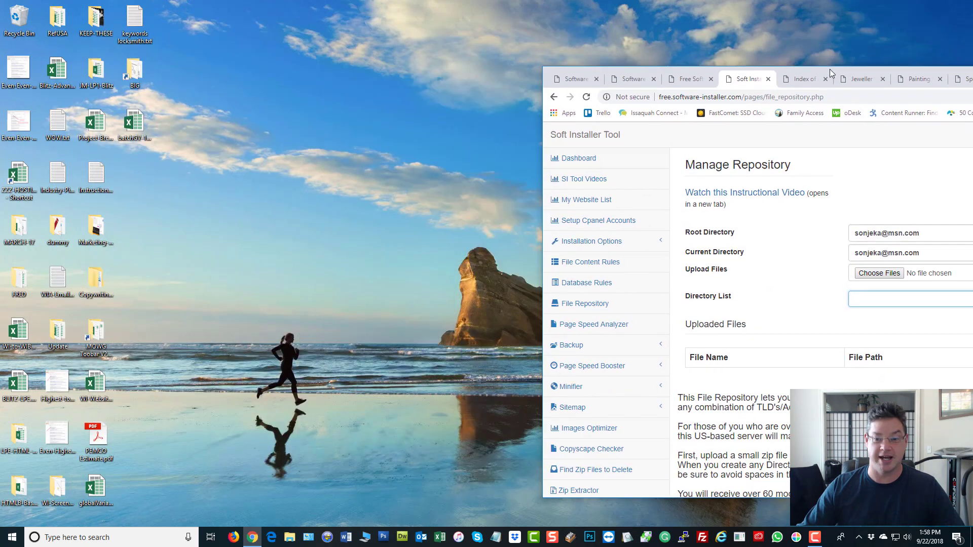
right_click(236, 54)
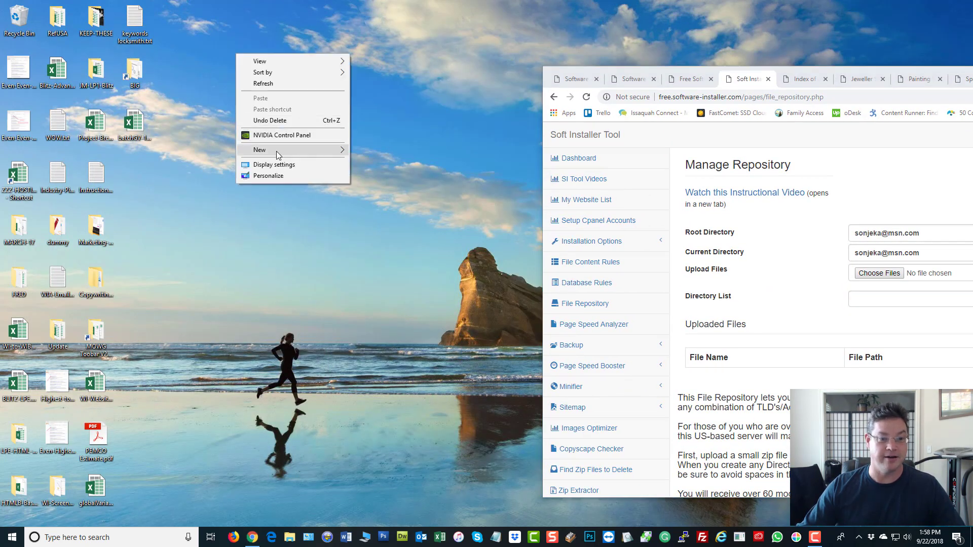
mouse_move(276, 150)
click(375, 278)
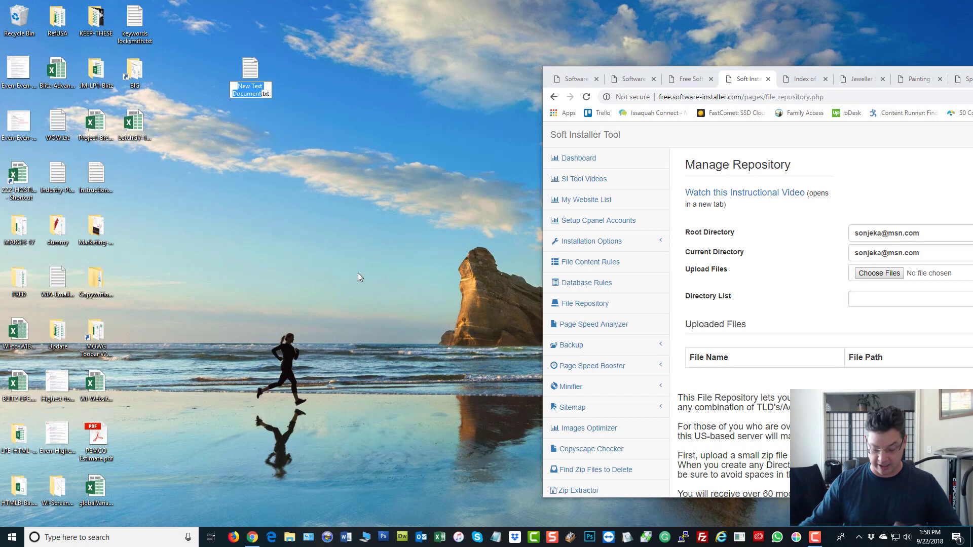
text(subs)
key(Return)
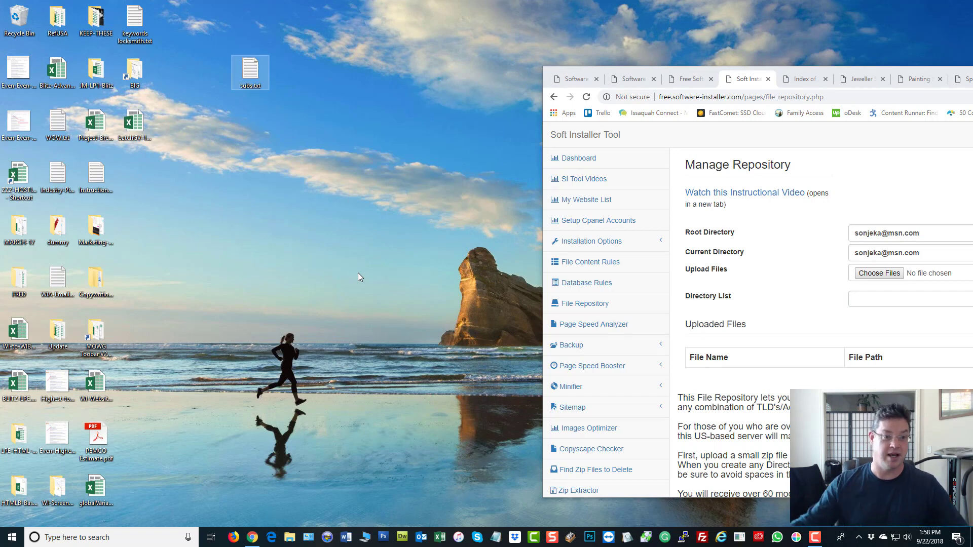
- Write 'This subdomain exists!' in subs.txt and save it
double_click(245, 68)
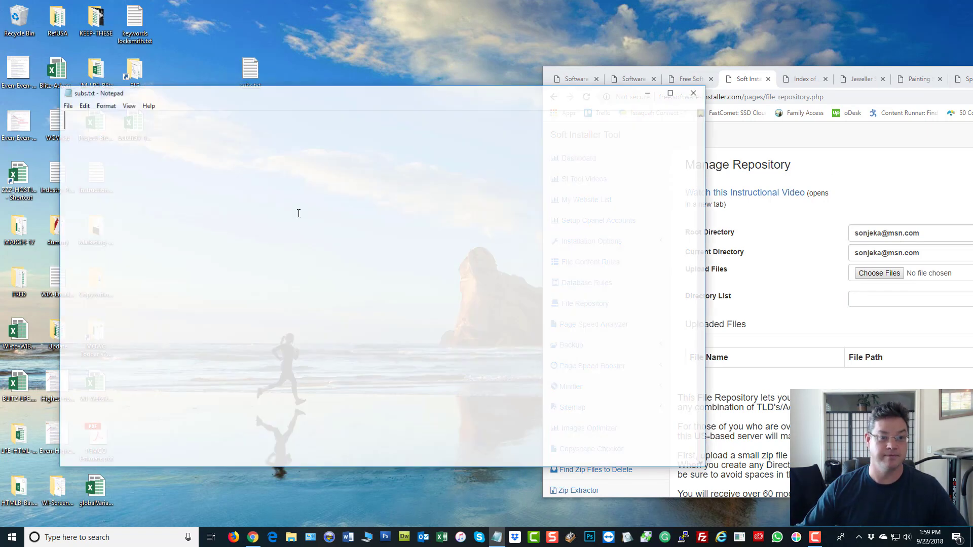
text(This sub)
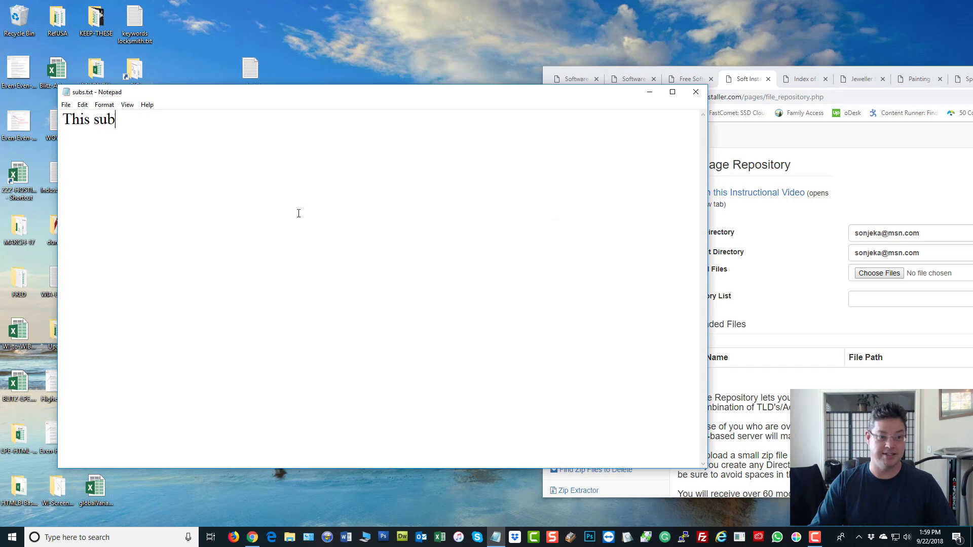
text(domain exist)
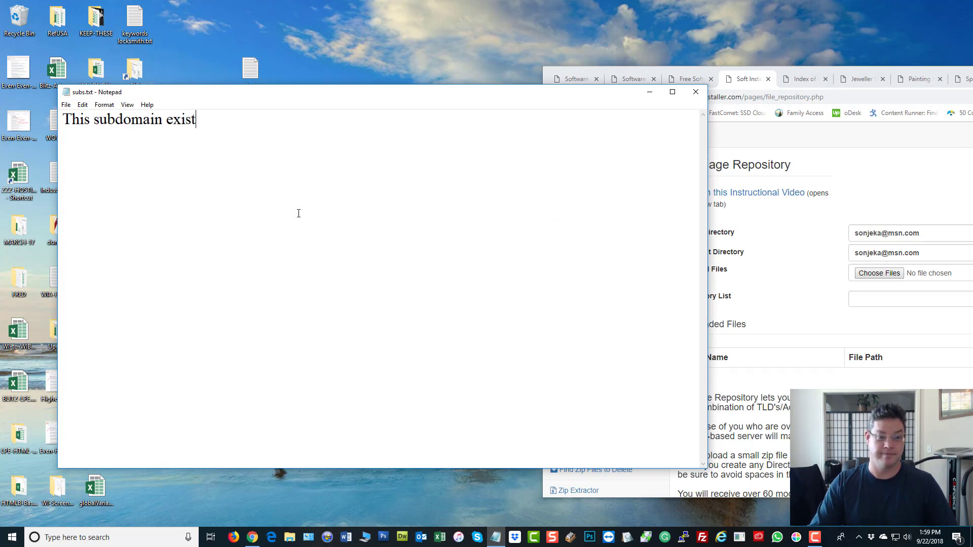
text(s!)
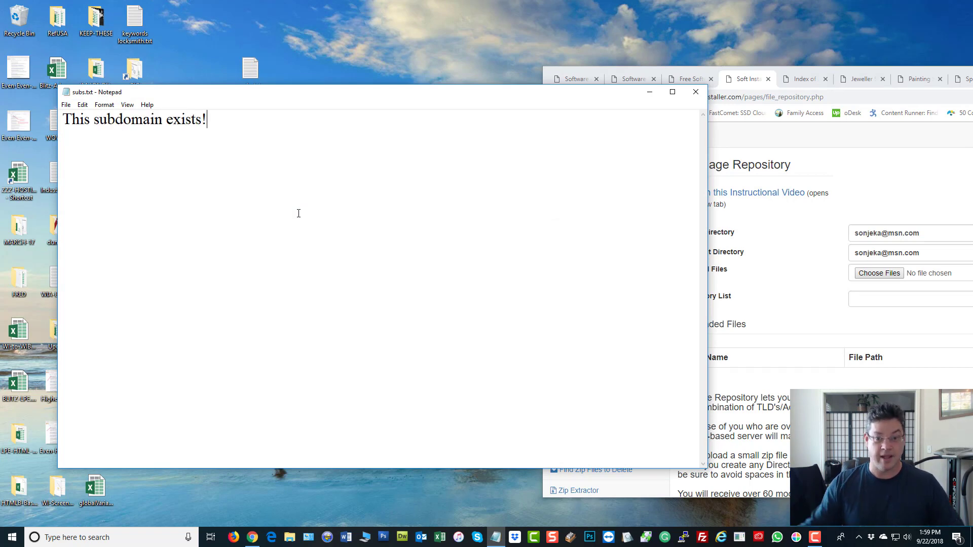
click(696, 92)
click(461, 275)
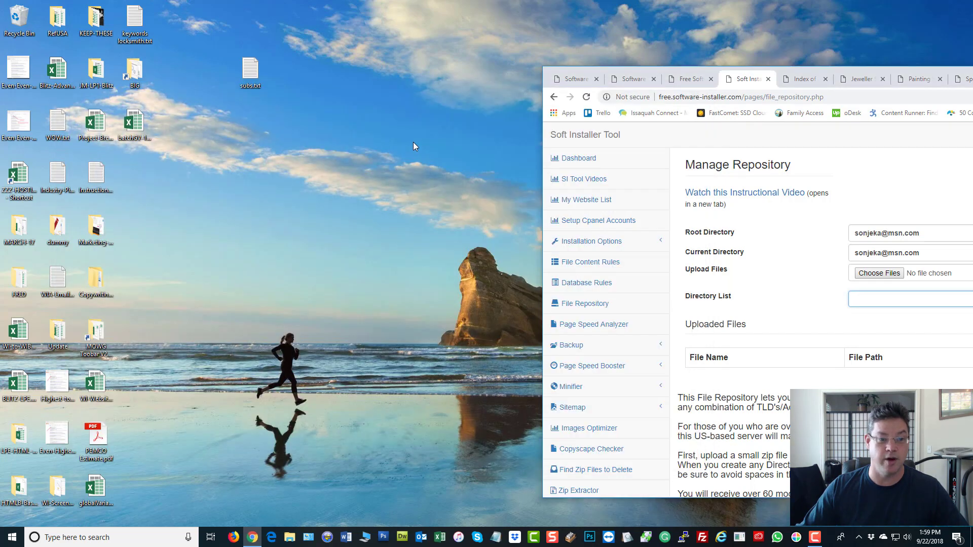
- Compress subs.txt into subs.zip with WinZip
right_click(250, 76)
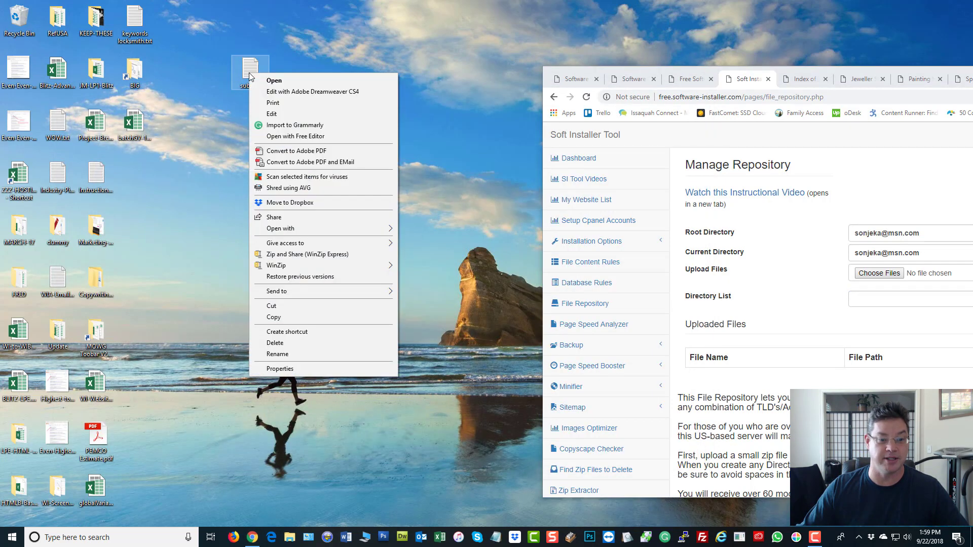
mouse_move(345, 265)
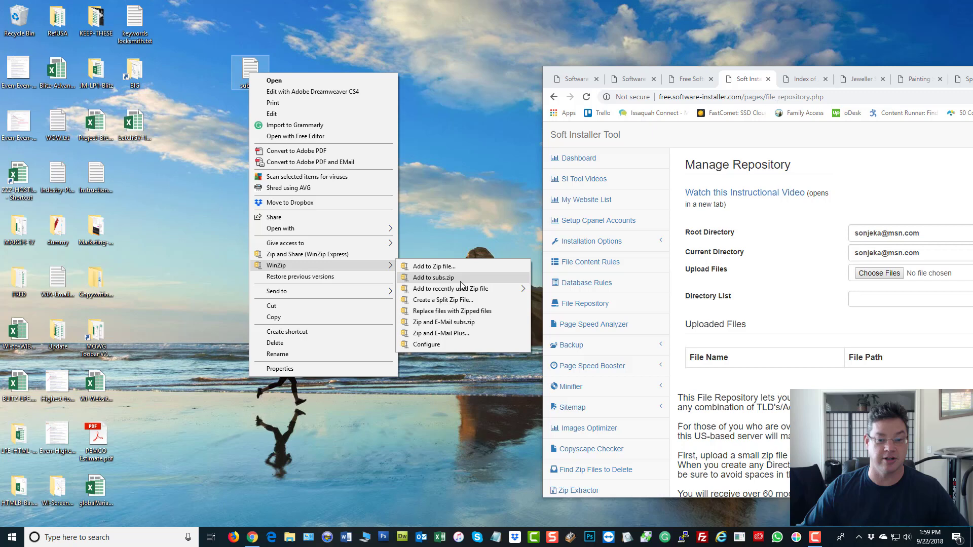
click(461, 280)
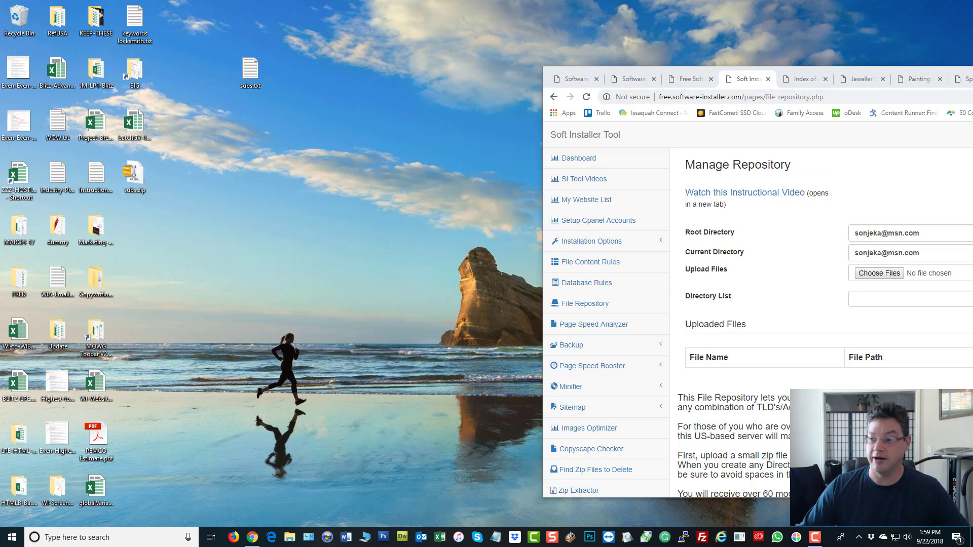
- Attach subs.zip on the Manage Repository page and upload it to the repository
drag(972, 73, 944, 63)
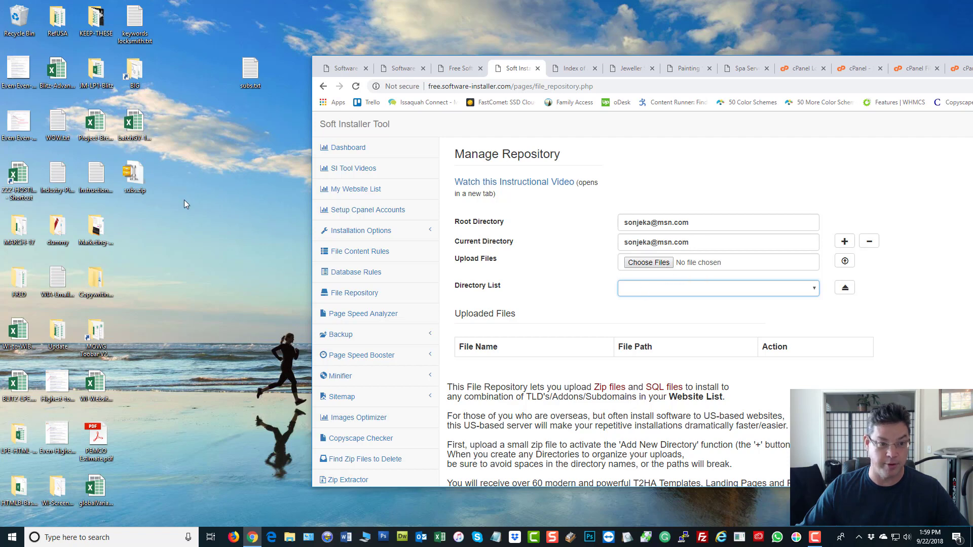
drag(136, 184, 637, 266)
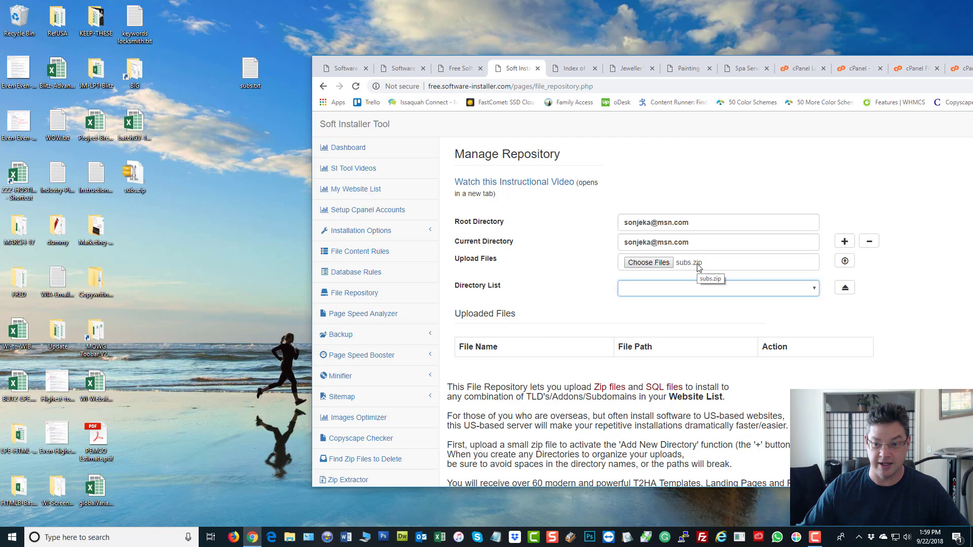
click(845, 262)
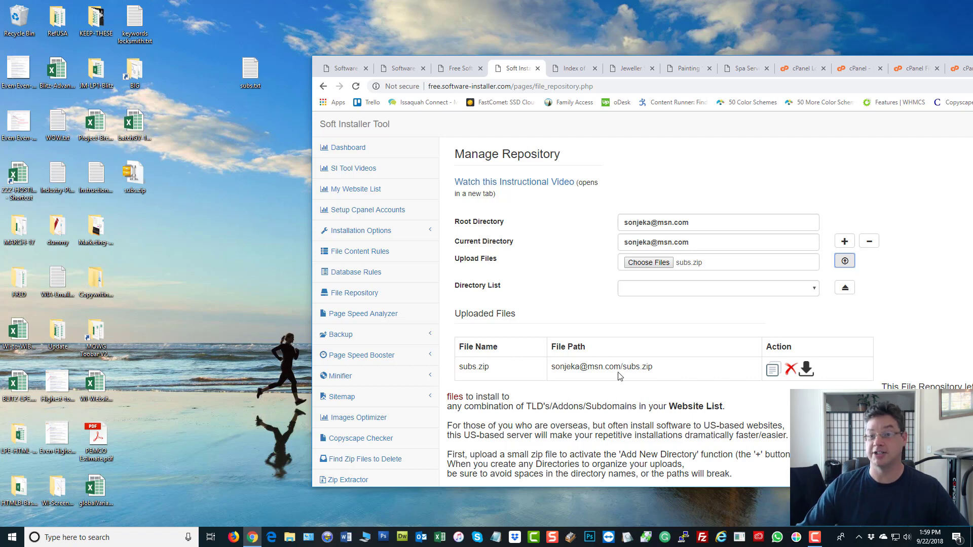
click(361, 234)
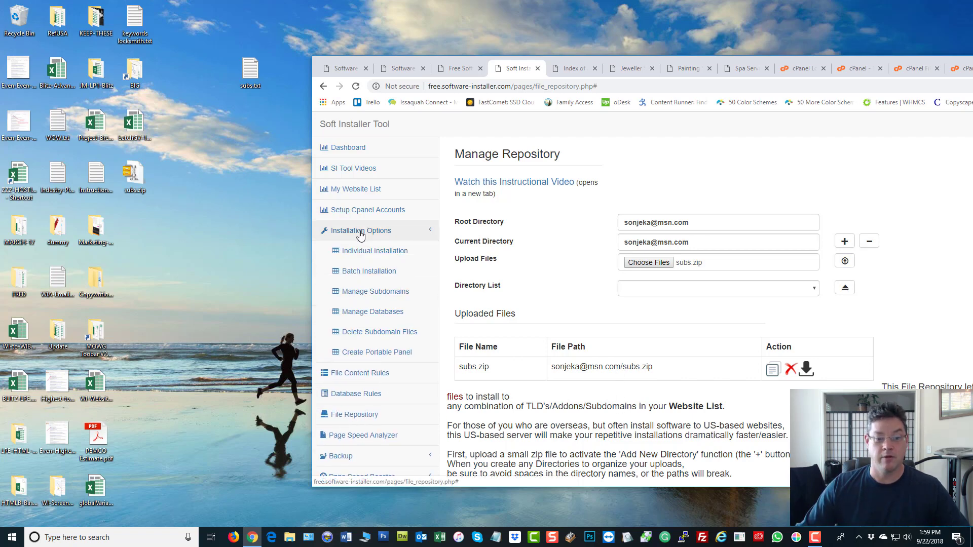
- Download the sample_subdomain.xlsx template from Batch Installation and open it in Excel
click(369, 274)
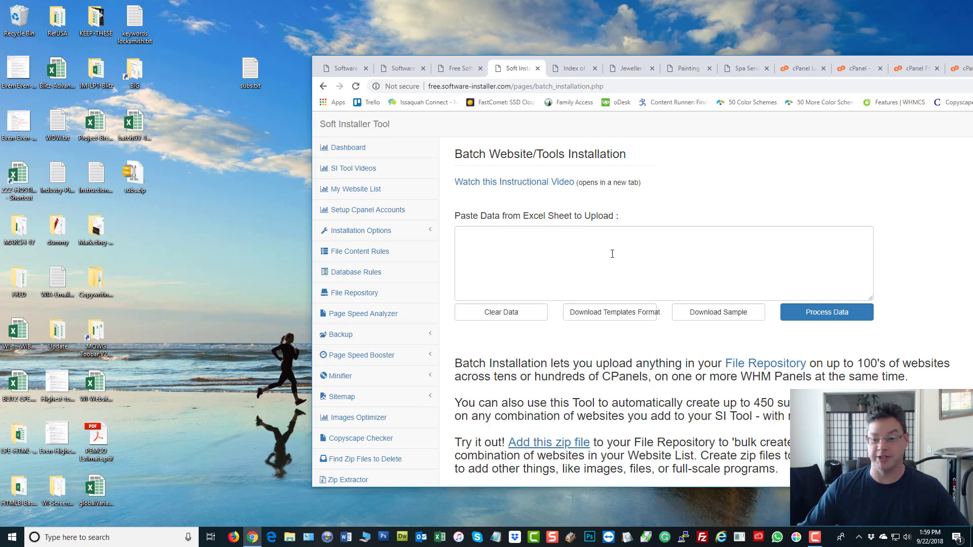
click(712, 312)
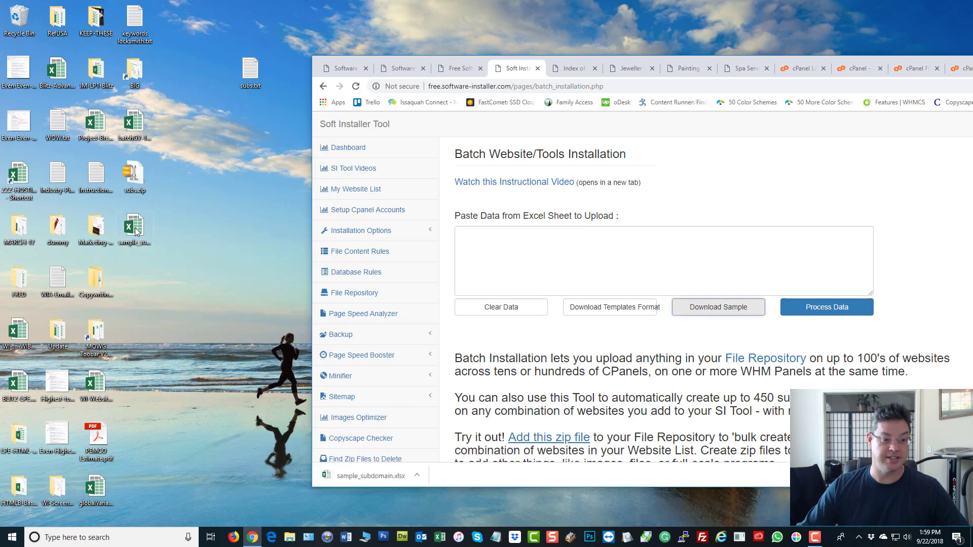
double_click(135, 228)
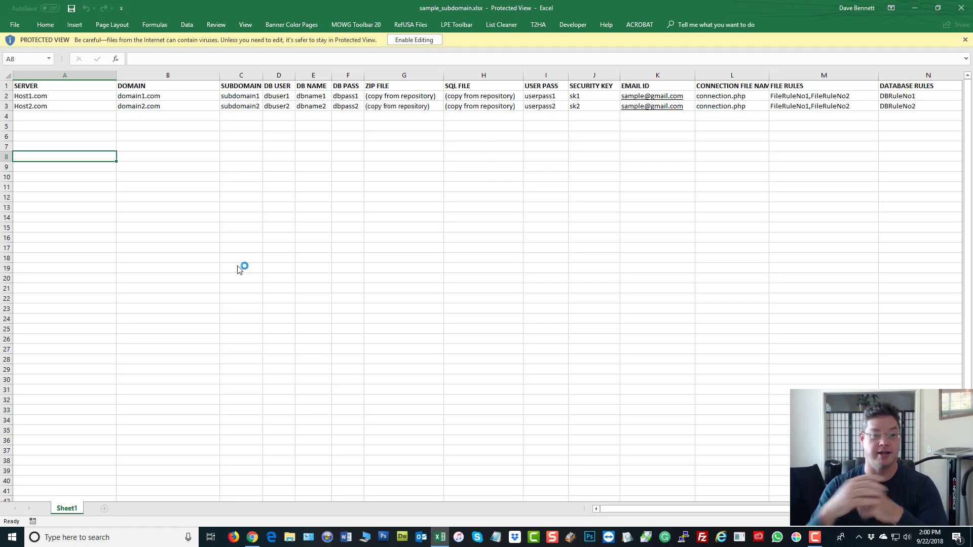
- Enable editing and replace Host1.com in cell A2 with mowg-samples.com
click(414, 41)
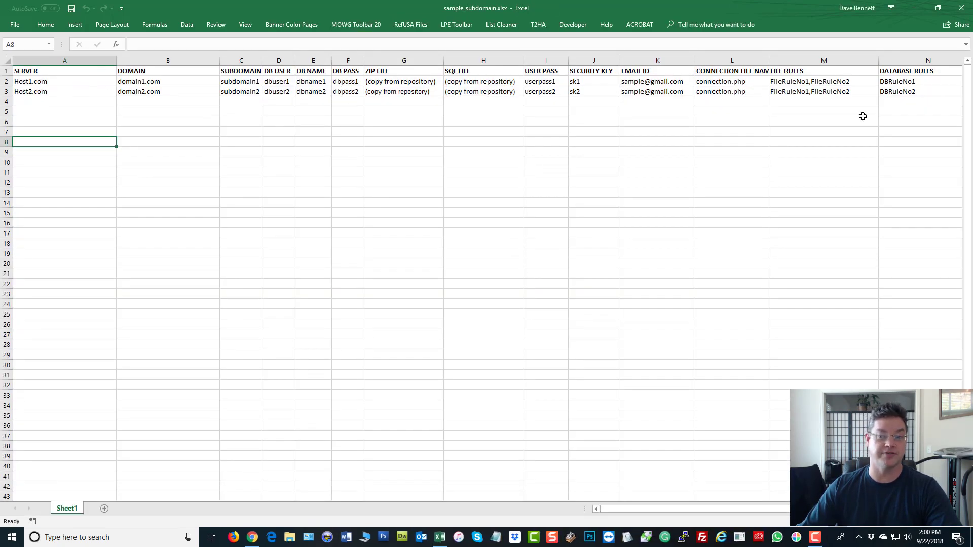
click(615, 220)
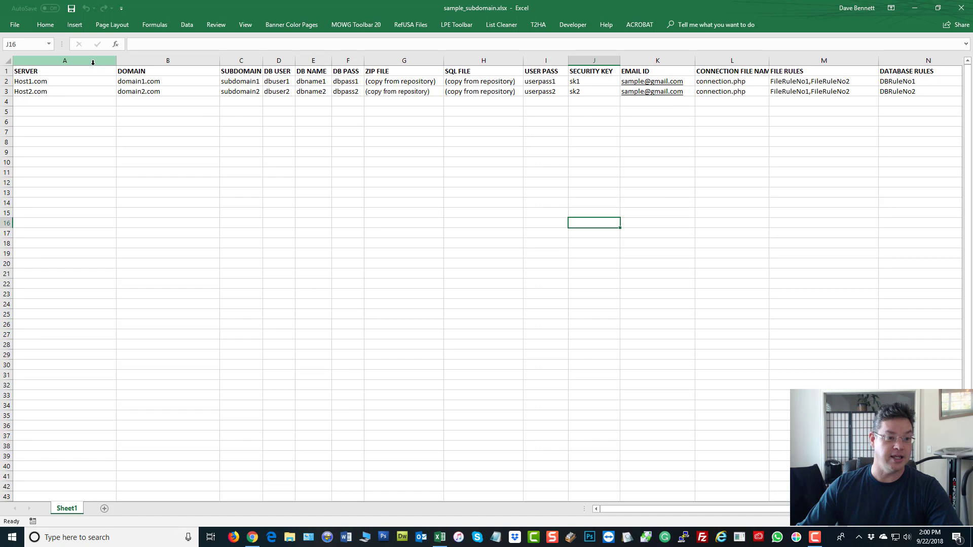
click(72, 58)
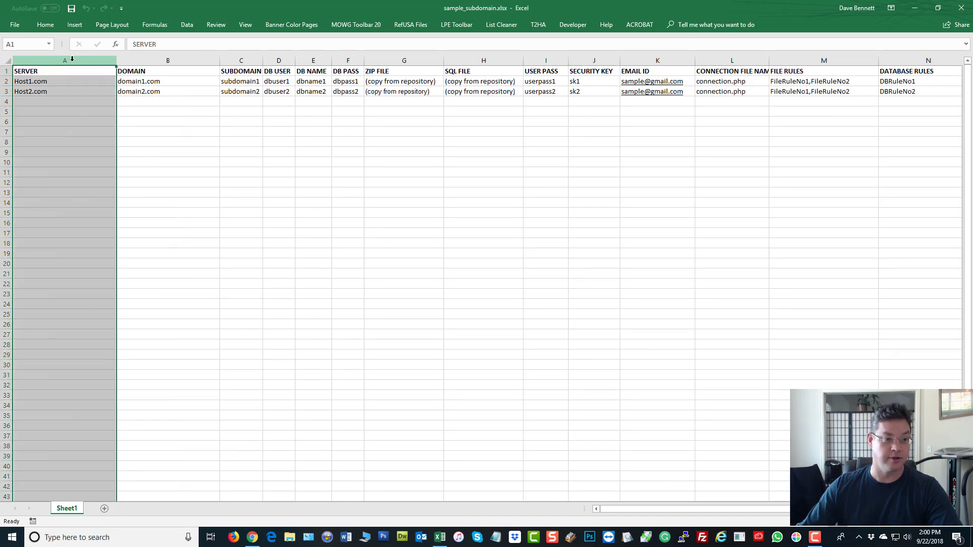
click(148, 60)
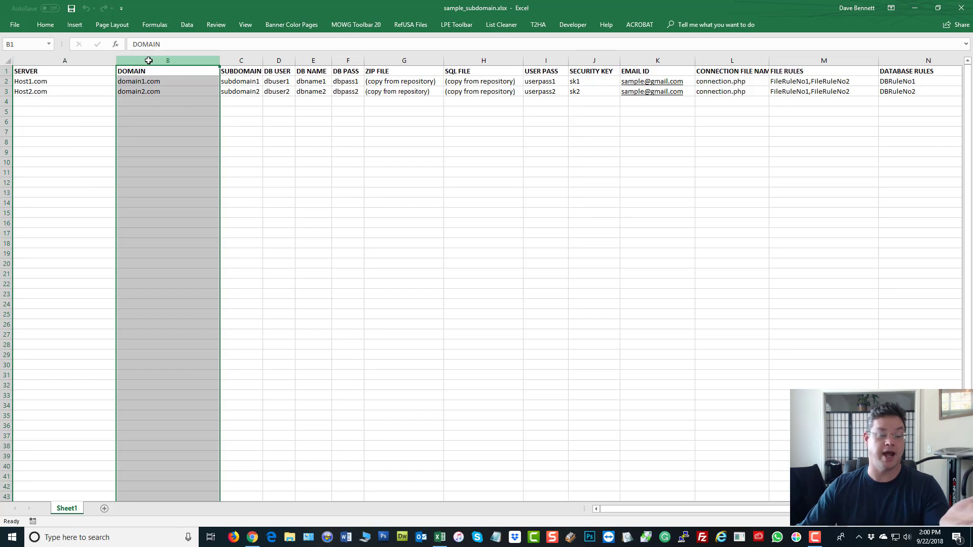
click(77, 80)
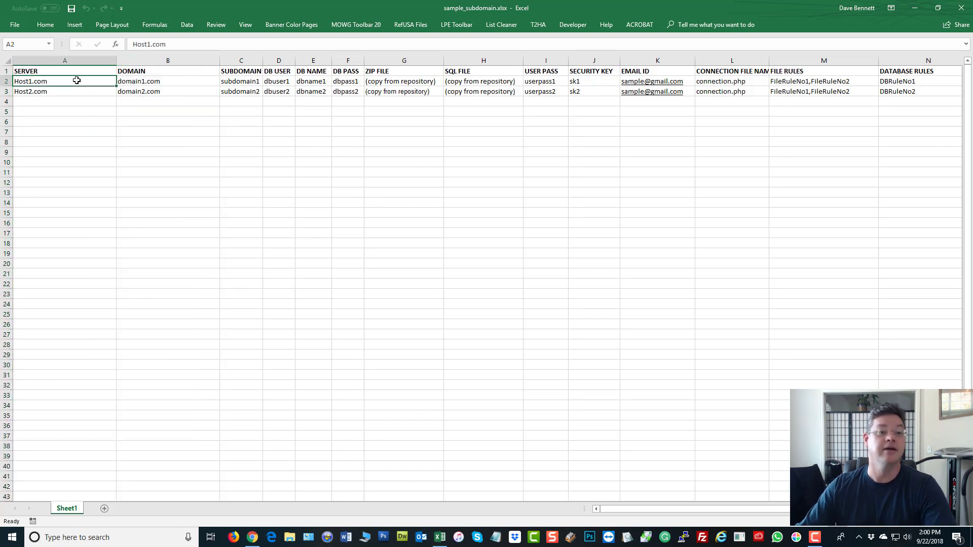
click(154, 83)
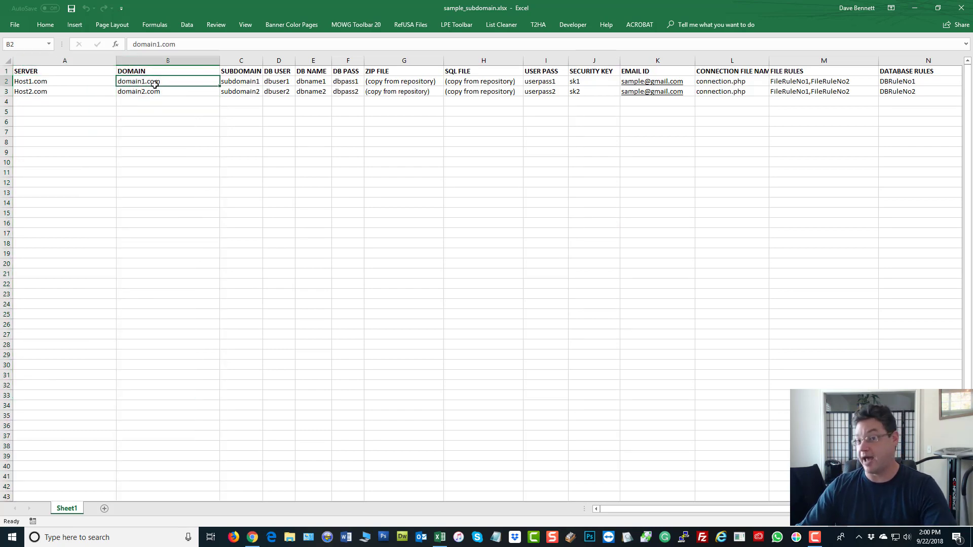
key(Left)
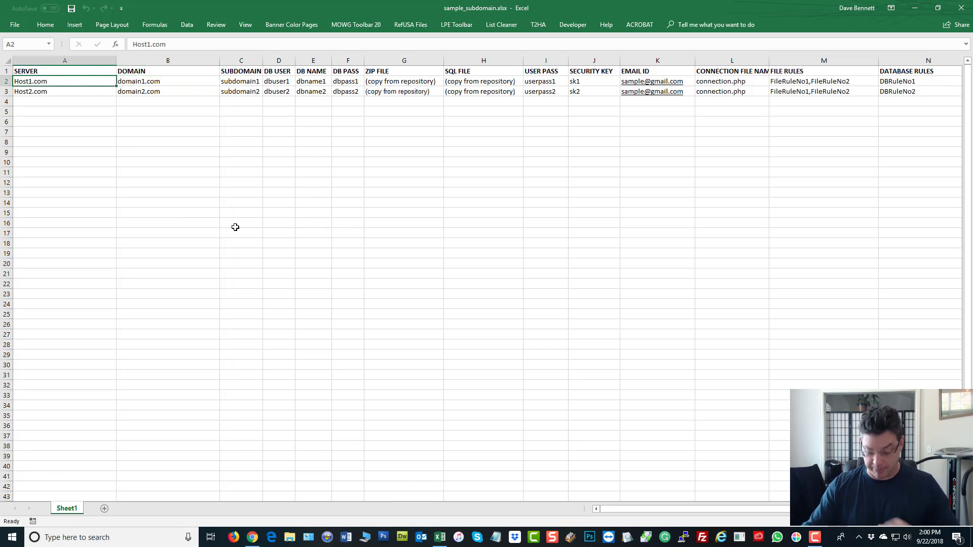
text(mowg-sampl)
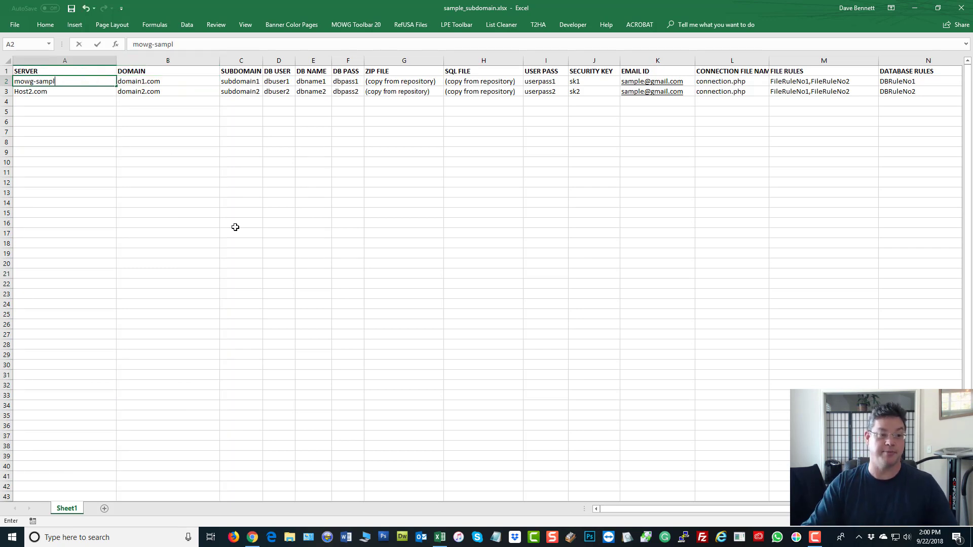
text(es.com)
key(Return)
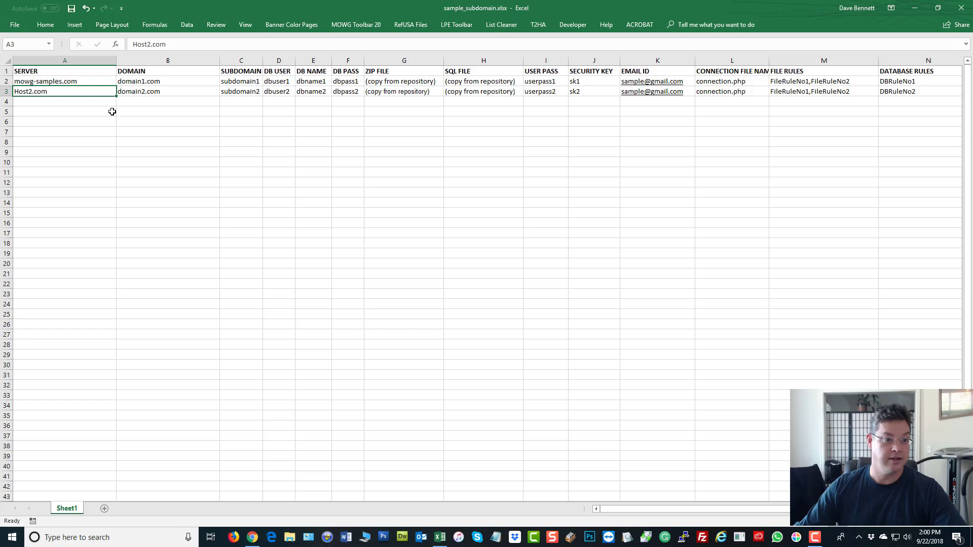
- Fill mowg-samples.com across into B2 and down through row 6
click(104, 82)
click(119, 87)
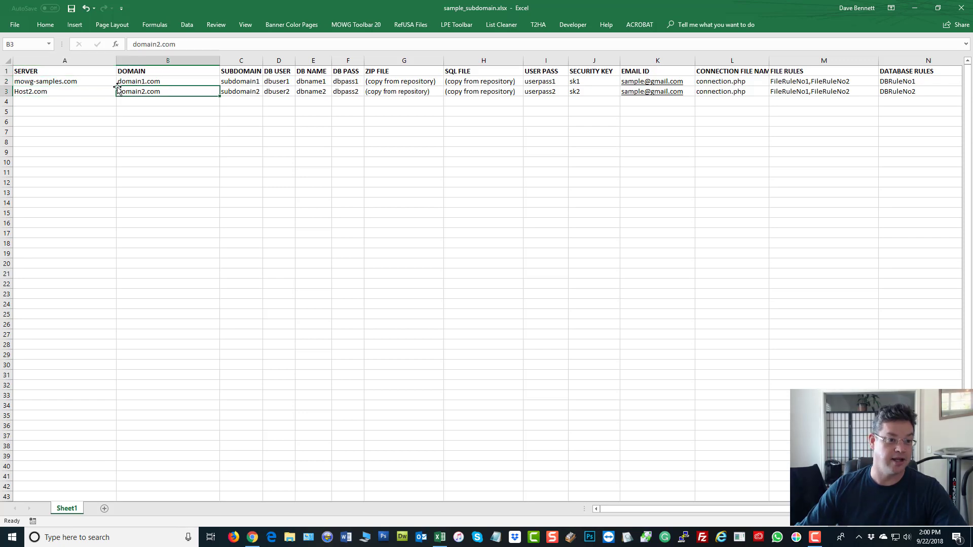
click(105, 81)
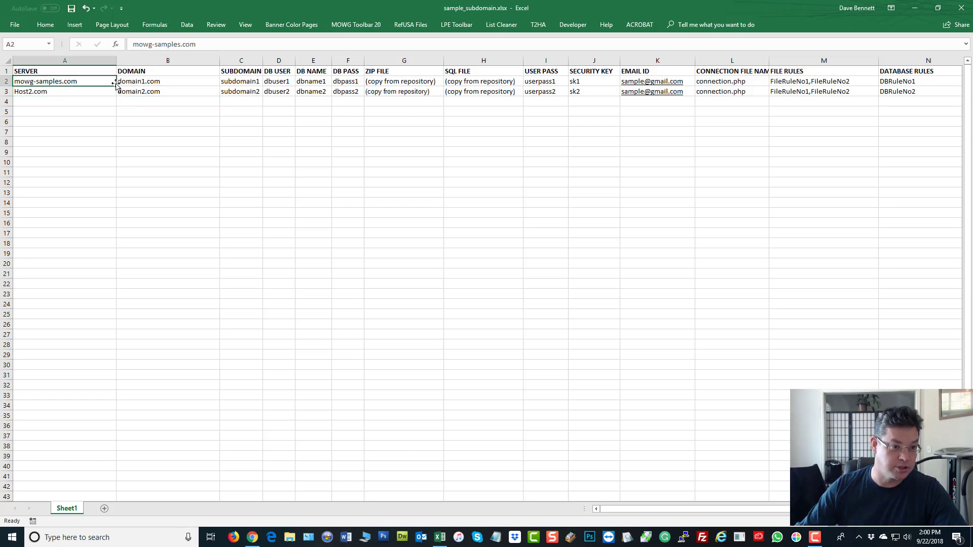
drag(117, 85, 172, 84)
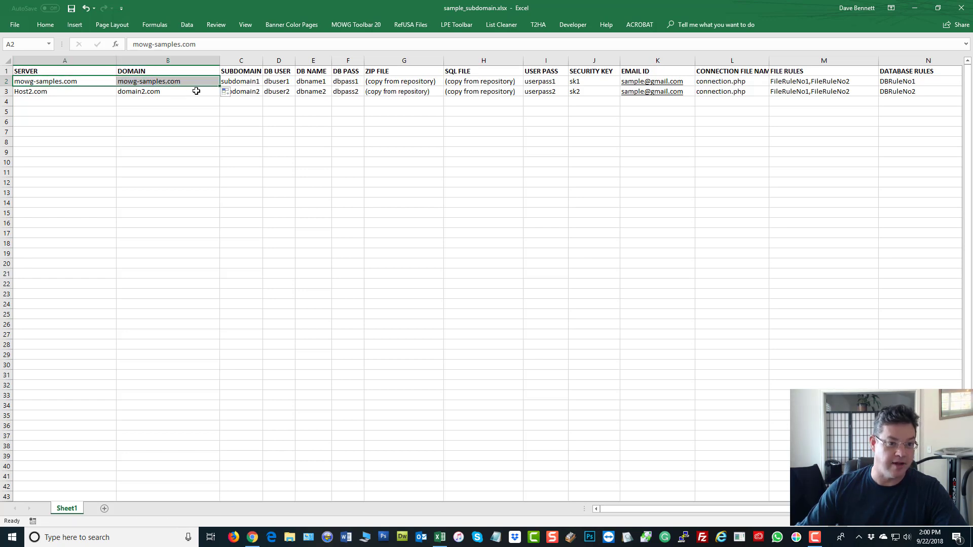
drag(219, 86, 220, 127)
click(268, 233)
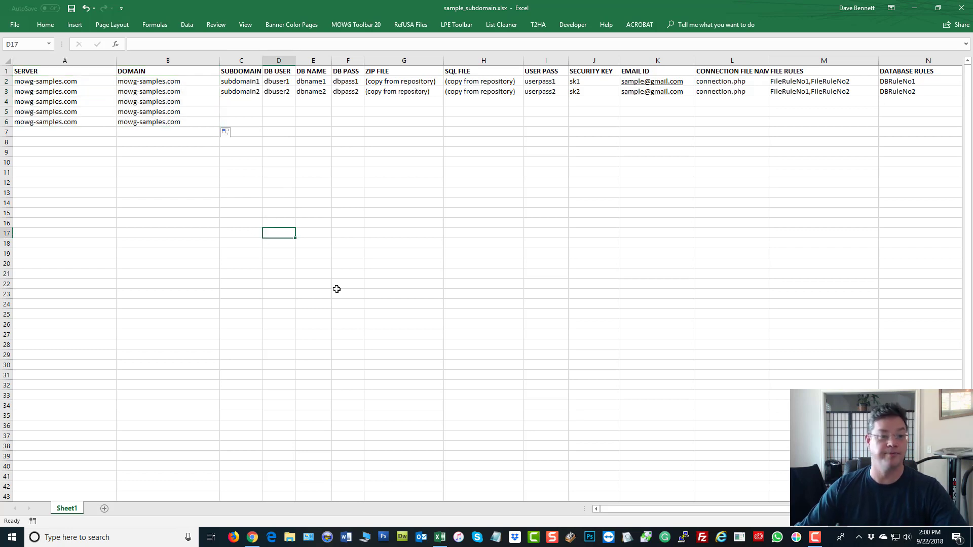
click(242, 80)
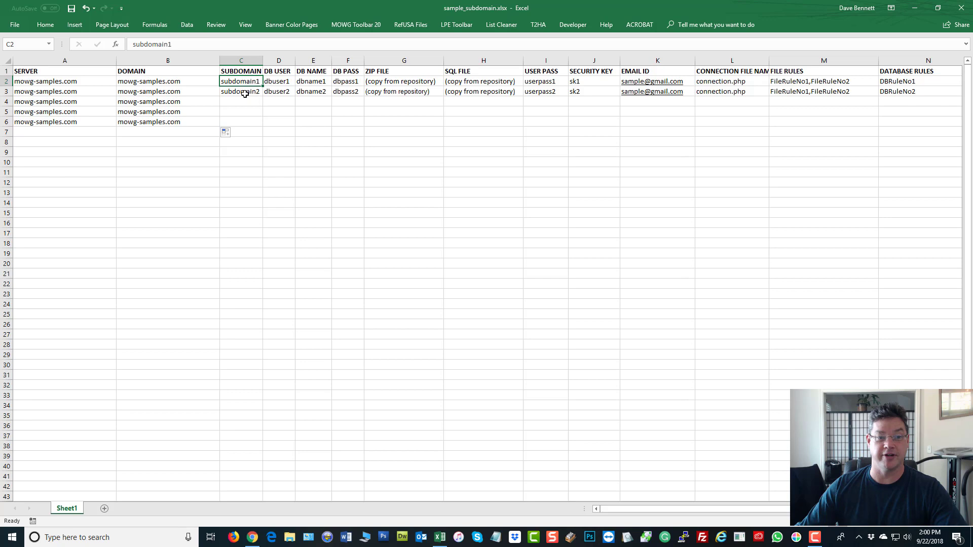
click(245, 93)
click(239, 101)
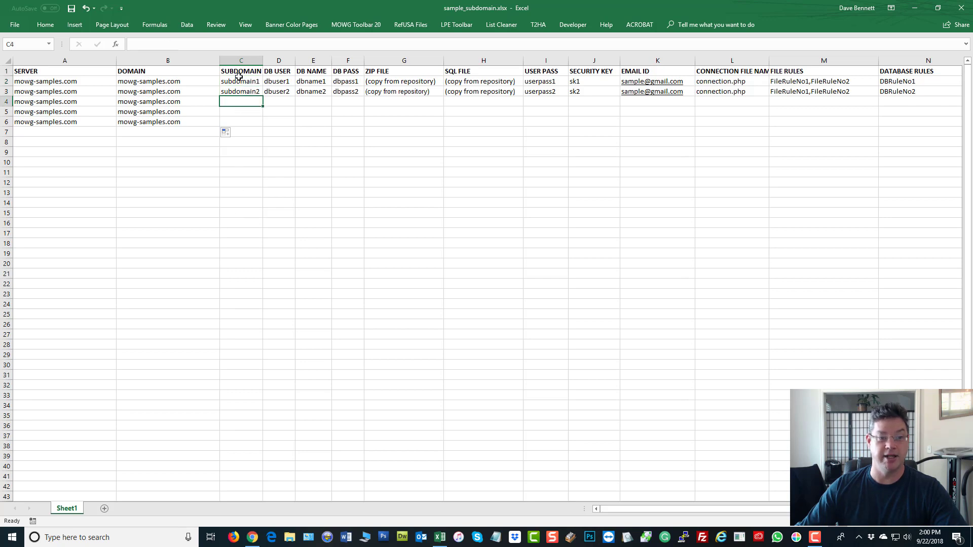
- Delete the database user, name and password columns
drag(283, 57, 350, 60)
right_click(322, 139)
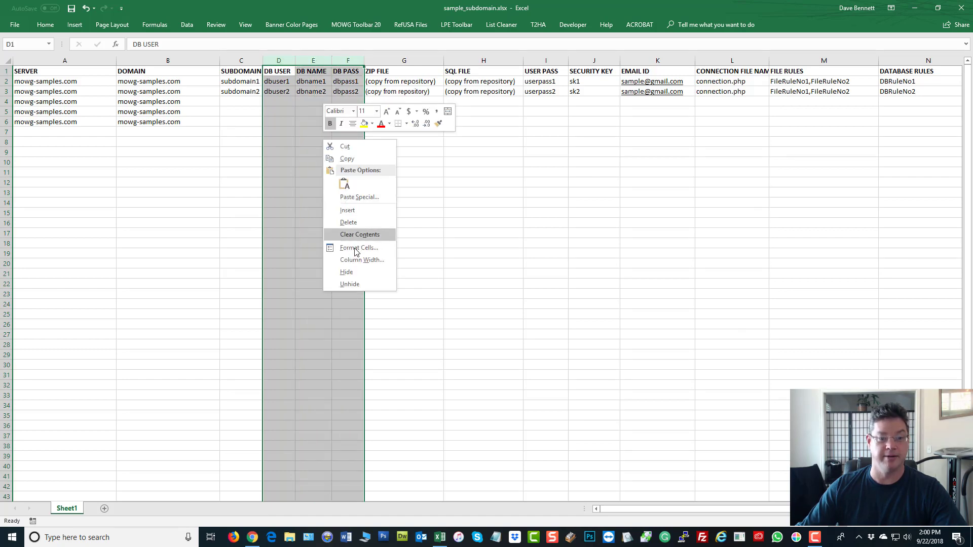
click(354, 223)
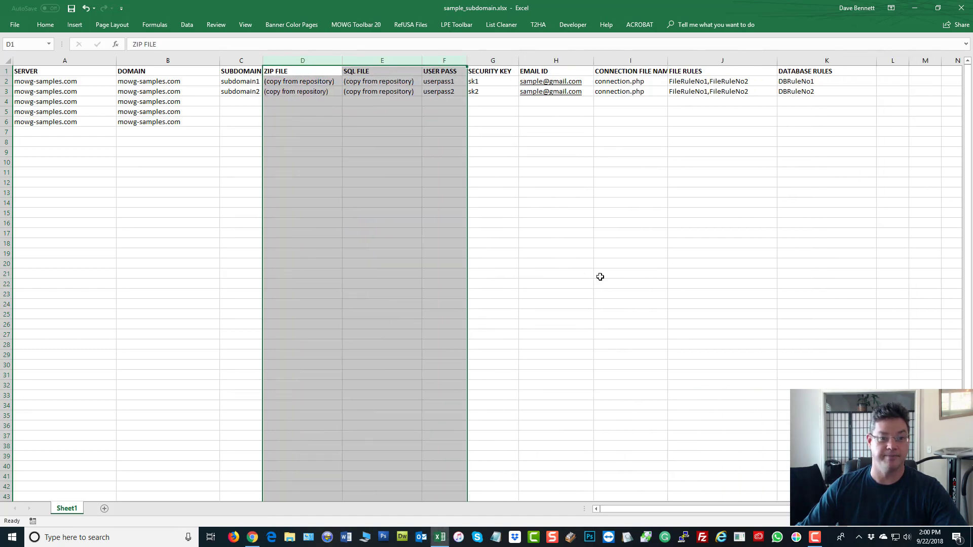
click(602, 274)
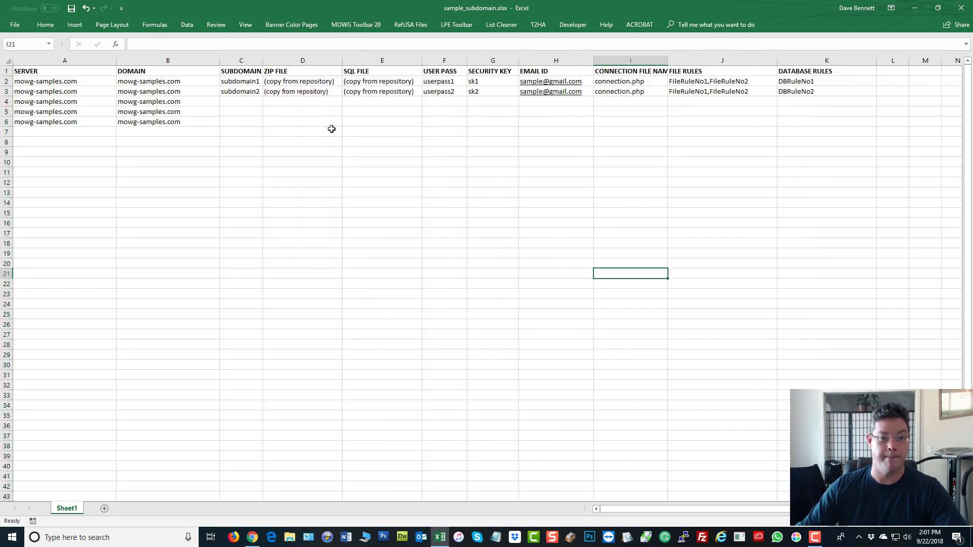
- Delete the remaining columns E through K after ZIP FILE, leaving A through D
click(282, 83)
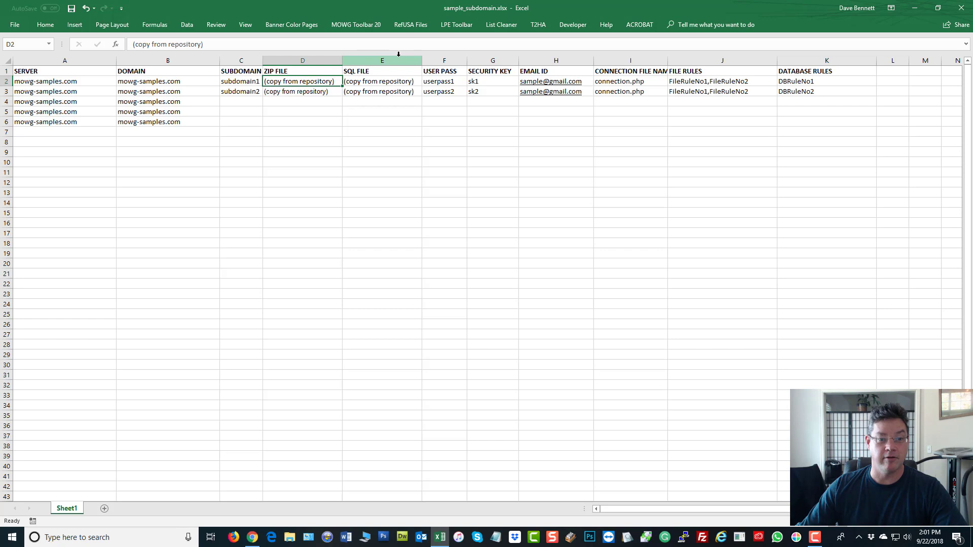
drag(396, 62, 831, 62)
right_click(439, 219)
click(469, 305)
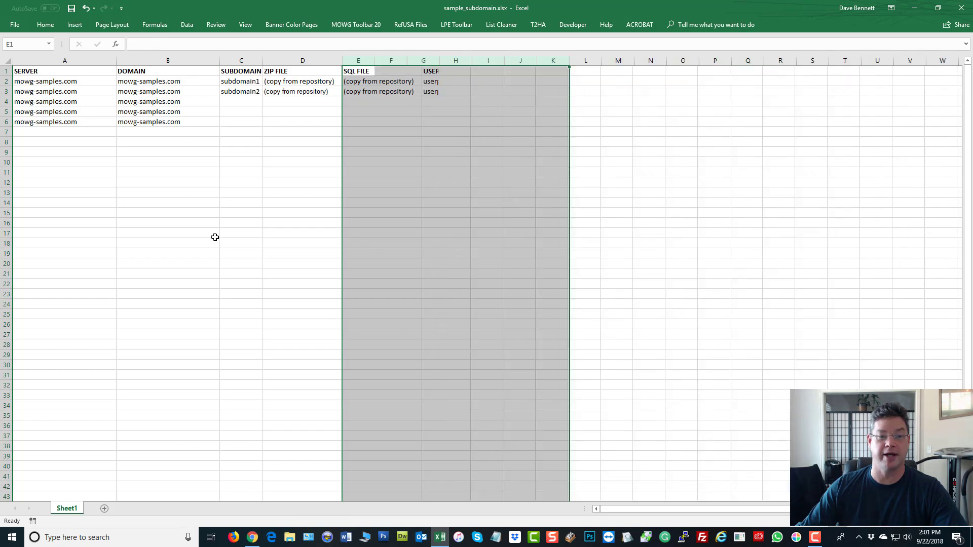
click(195, 245)
drag(32, 64, 278, 63)
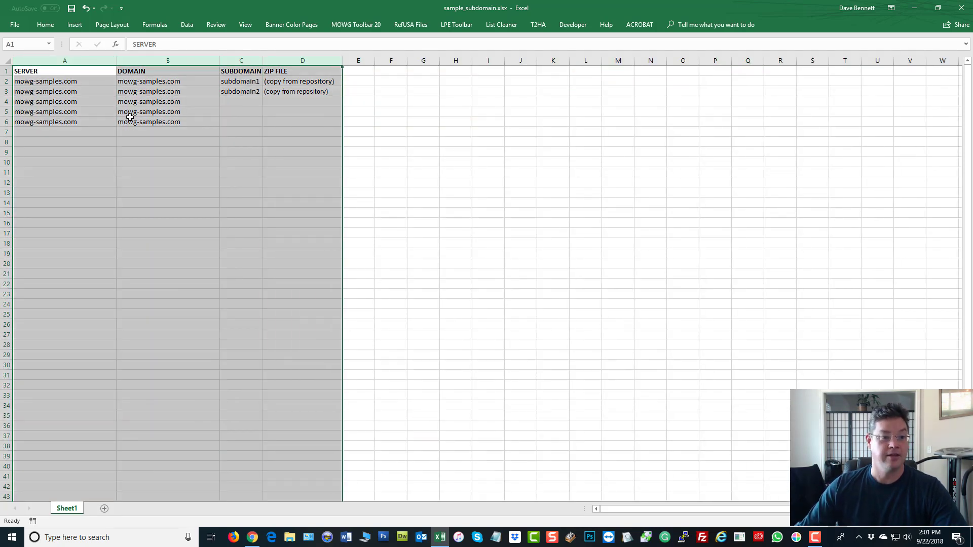
click(486, 202)
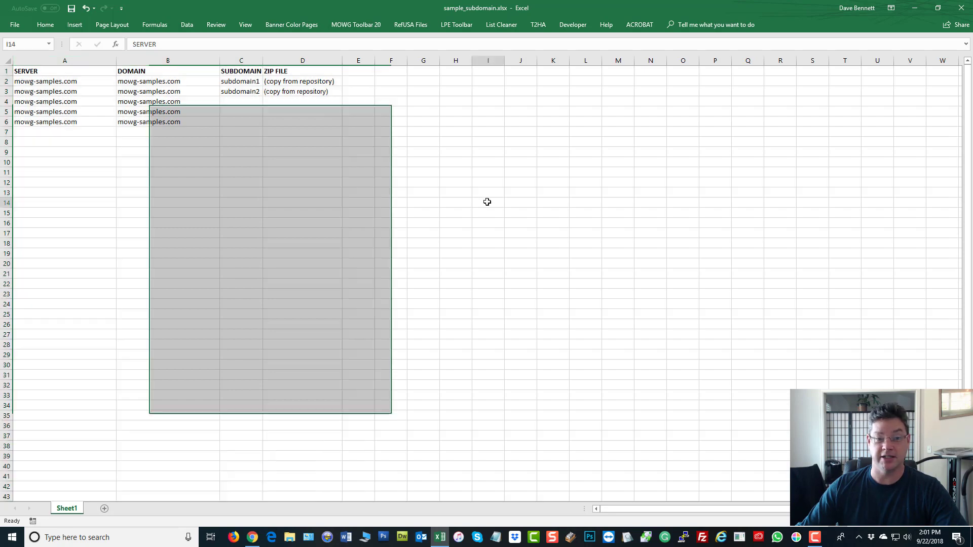
- Copy the subs.zip repository path from the File Repository page
key(alt+Tab)
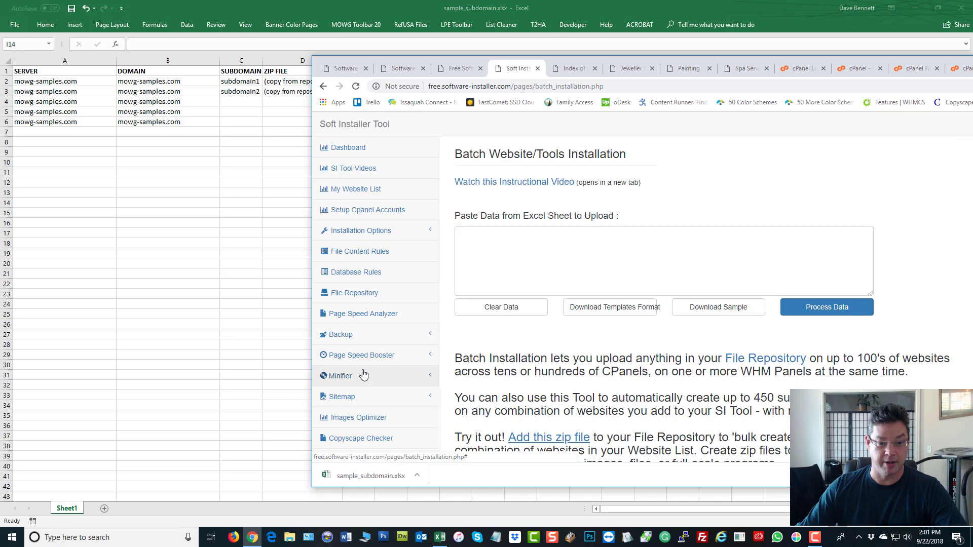
click(352, 293)
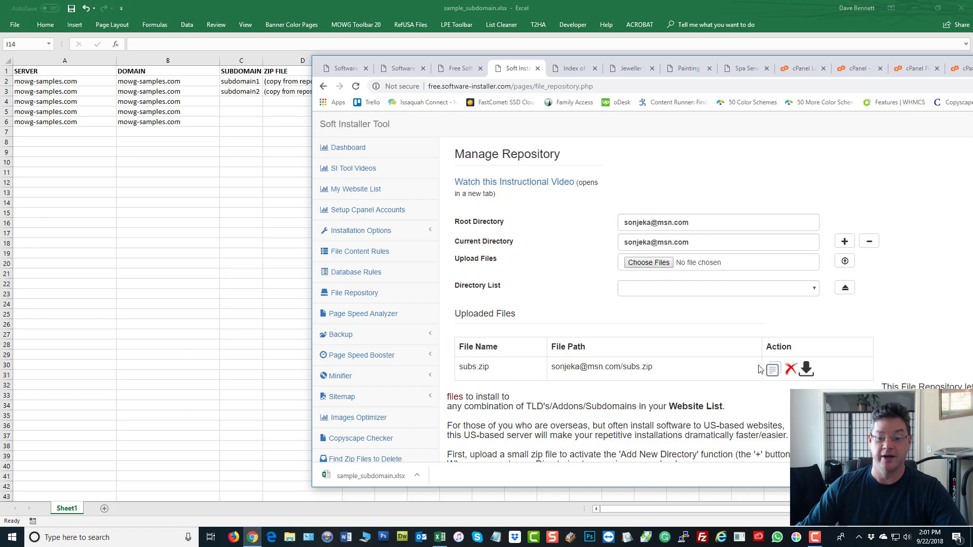
click(772, 373)
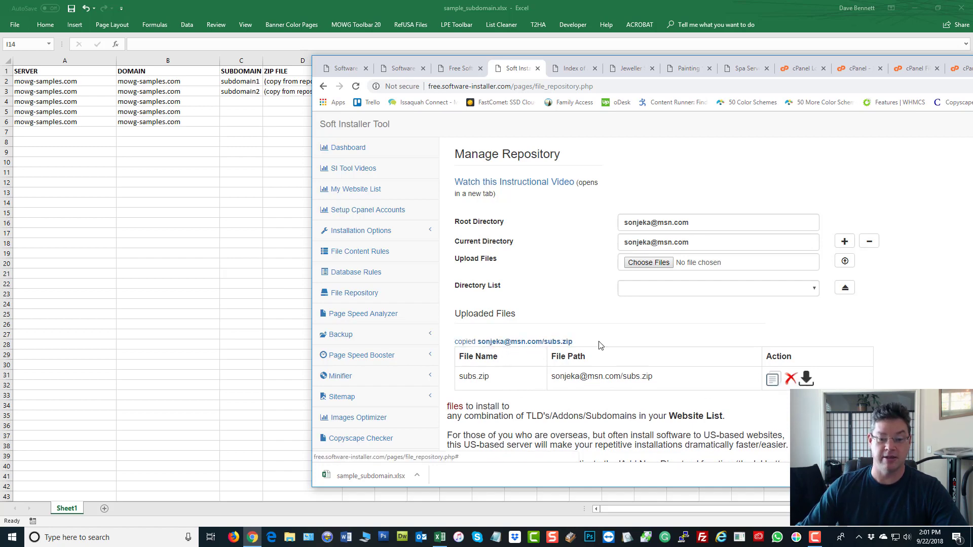
key(alt+Tab)
- Paste the subs.zip path into D2, fill it down to D6, and autofit column D
right_click(302, 84)
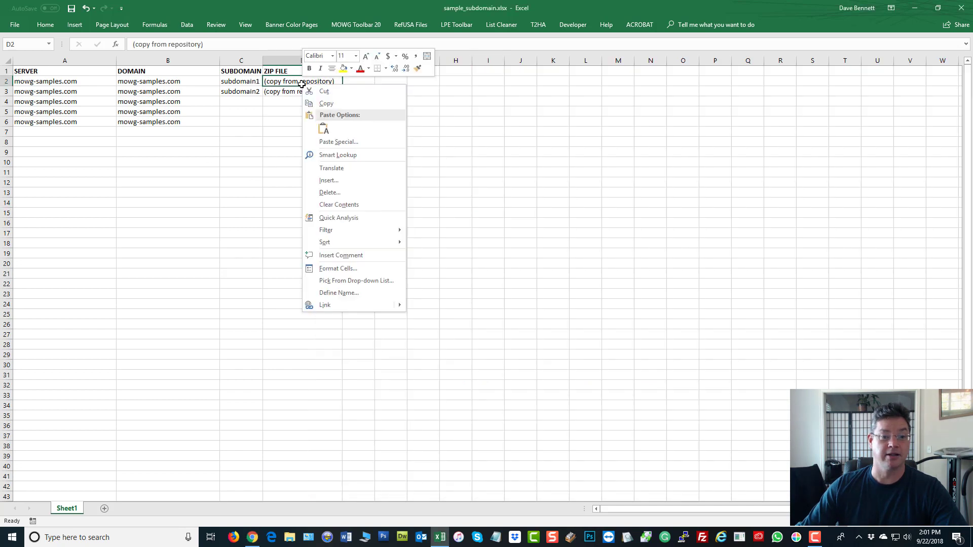
click(319, 129)
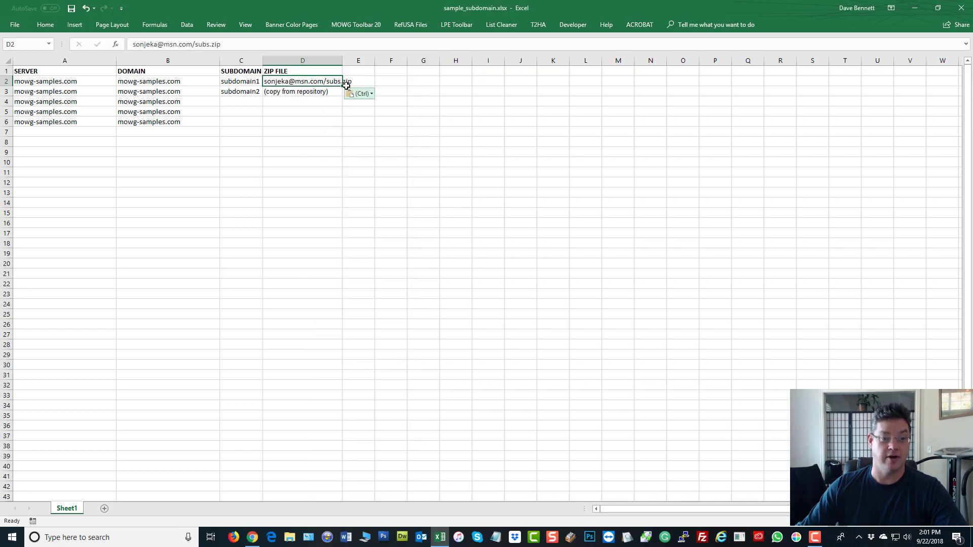
drag(342, 86, 340, 125)
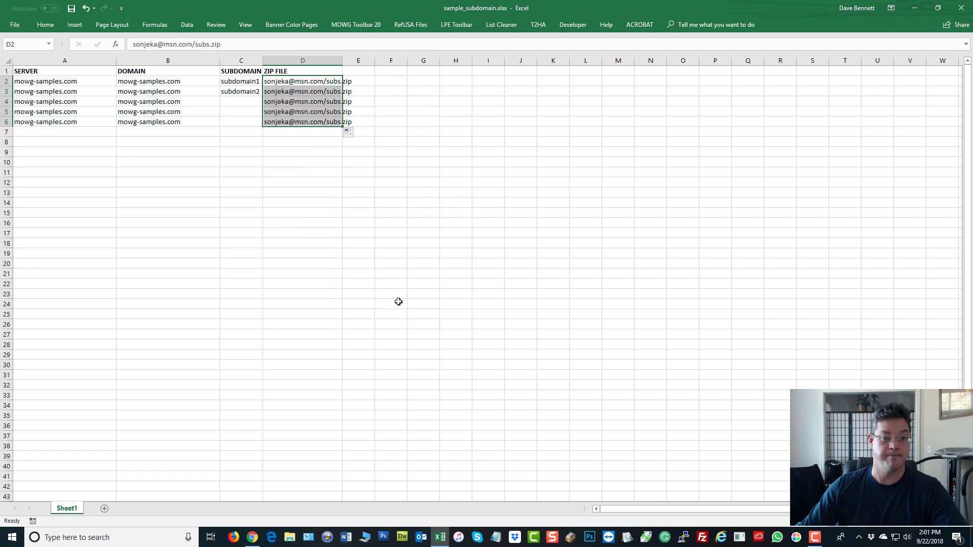
double_click(343, 60)
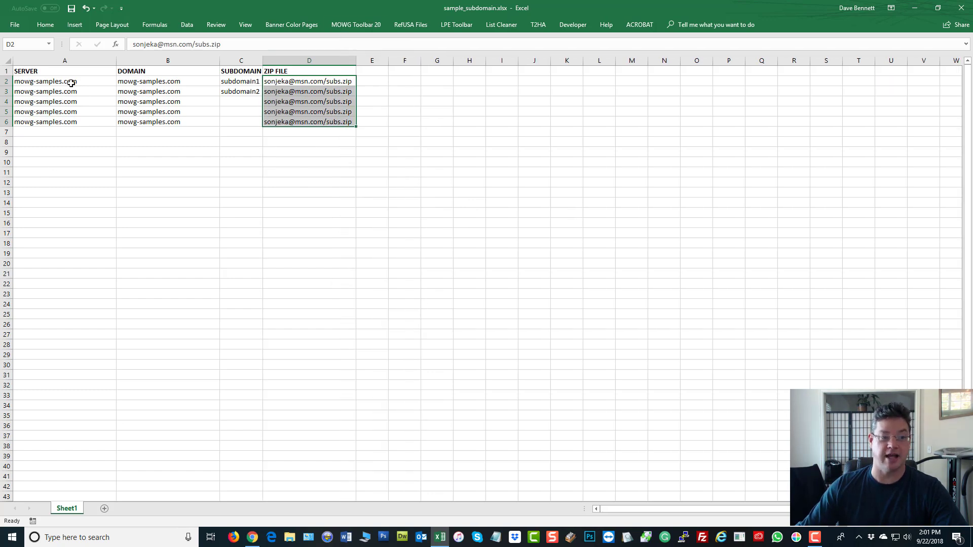
drag(72, 82, 210, 121)
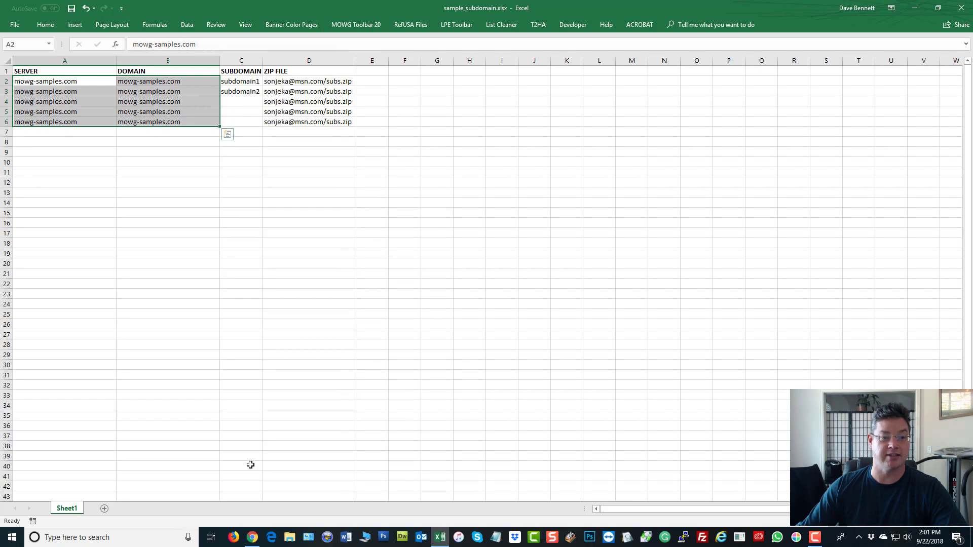
drag(325, 82, 330, 123)
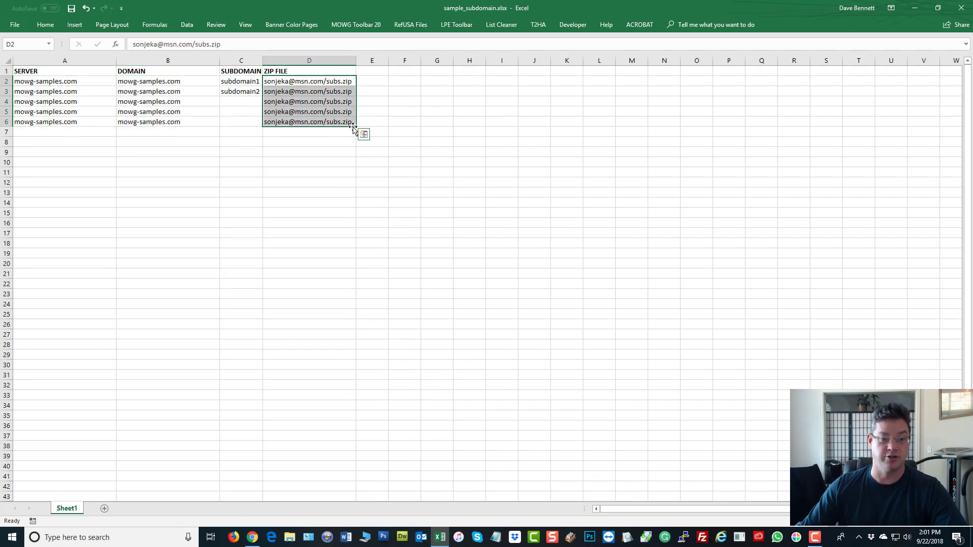
click(513, 277)
- Restore the Excel window from full screen and move it up
double_click(237, 9)
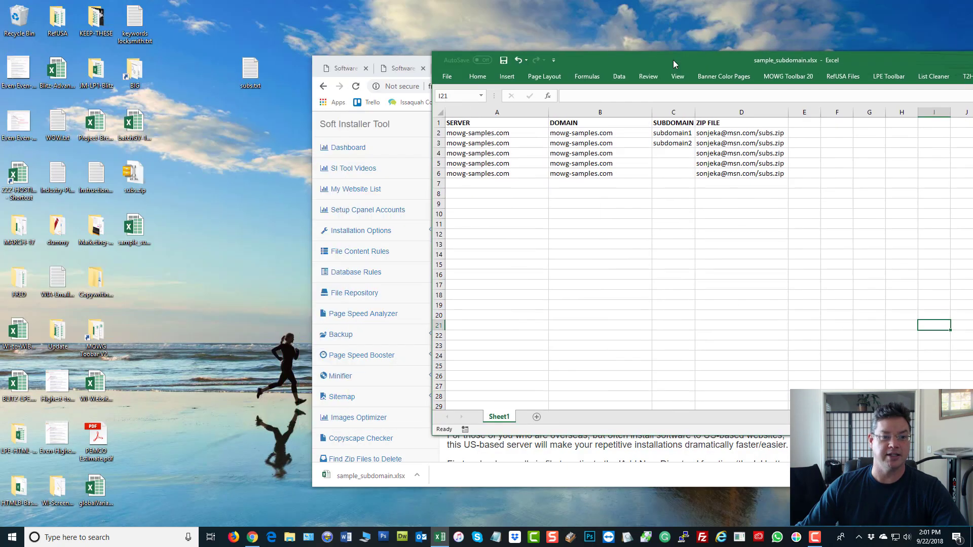
drag(674, 60, 674, 28)
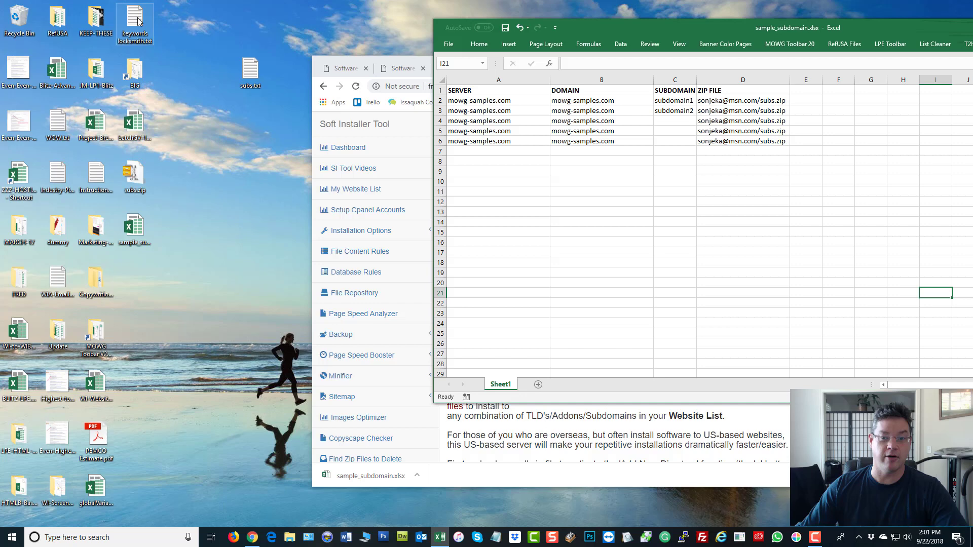
click(684, 112)
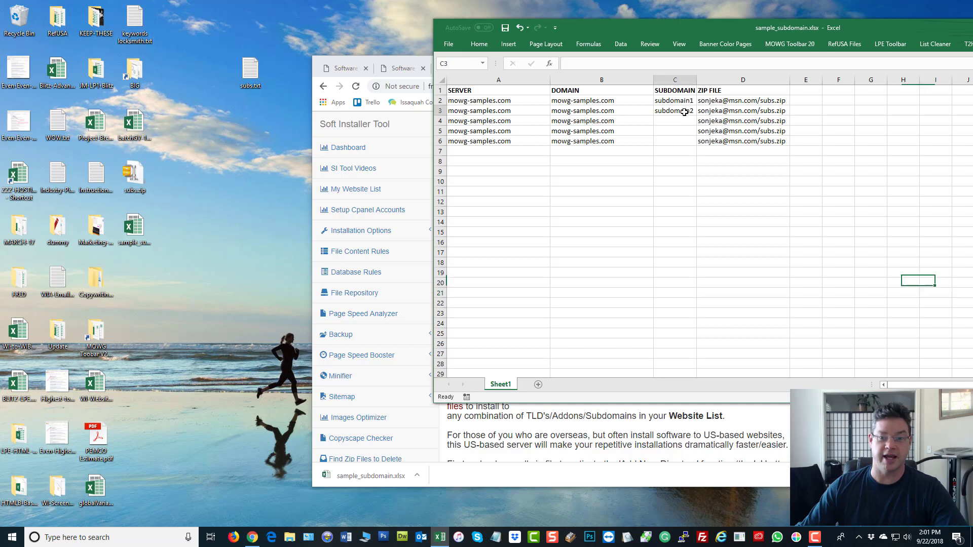
- Copy the first five keywords from keywords locksmith.txt into C2:C6 and autofit column C
double_click(137, 23)
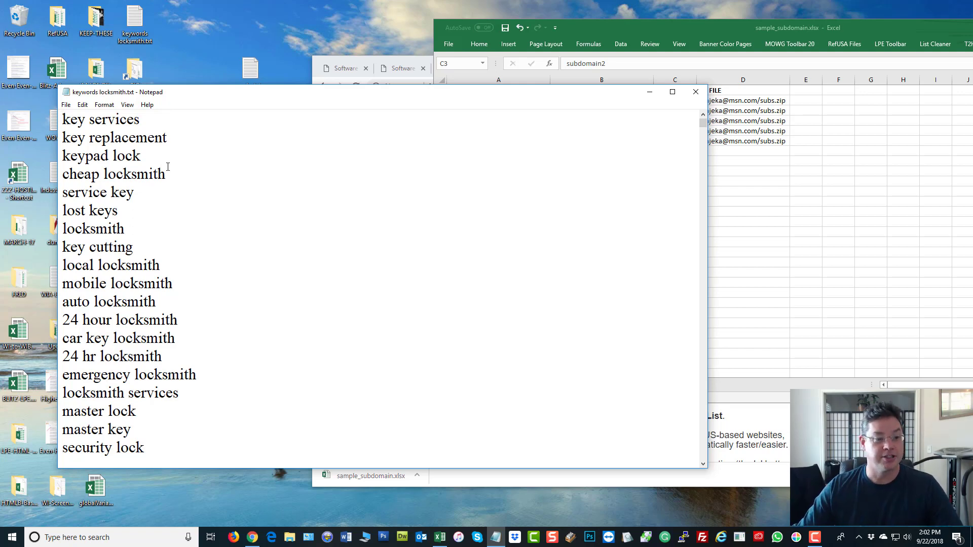
drag(139, 200, 59, 89)
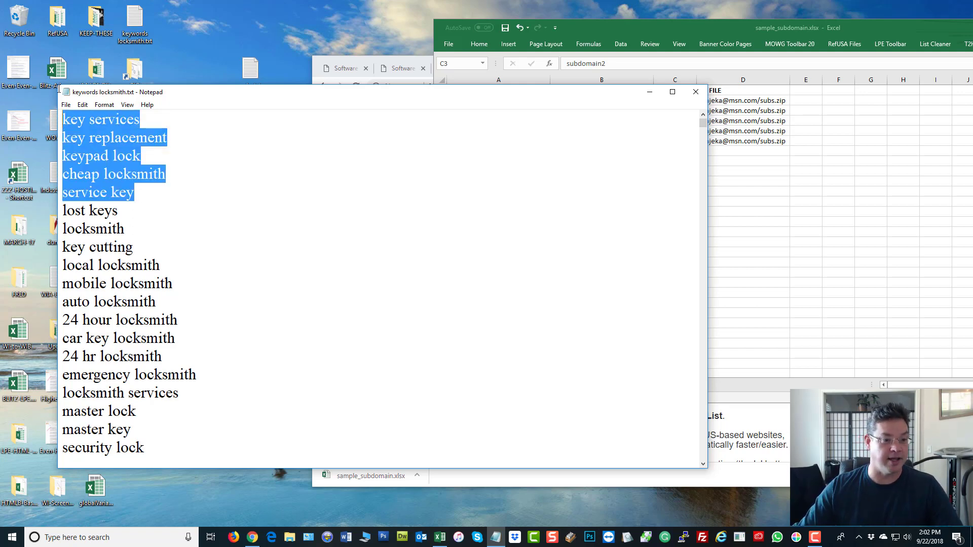
right_click(104, 142)
click(128, 175)
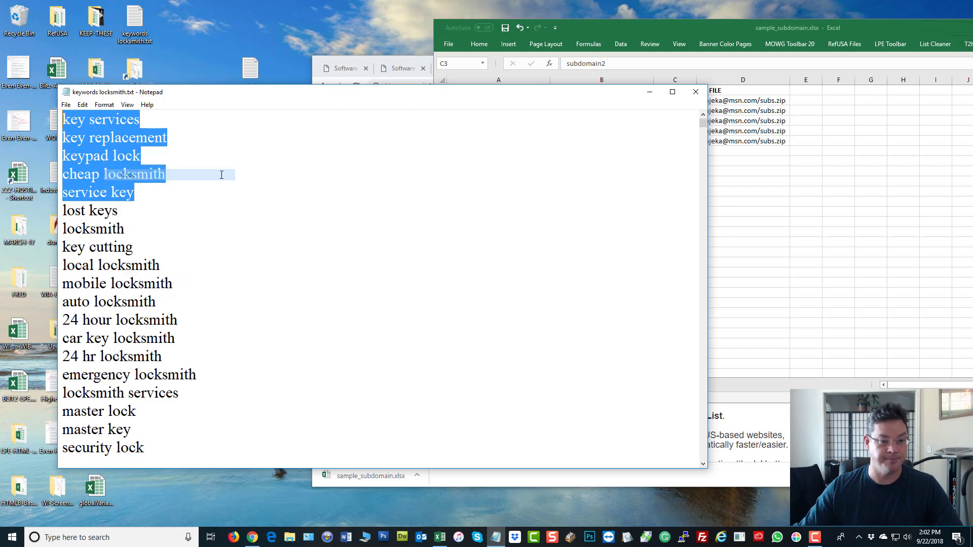
click(806, 176)
click(673, 101)
right_click(673, 101)
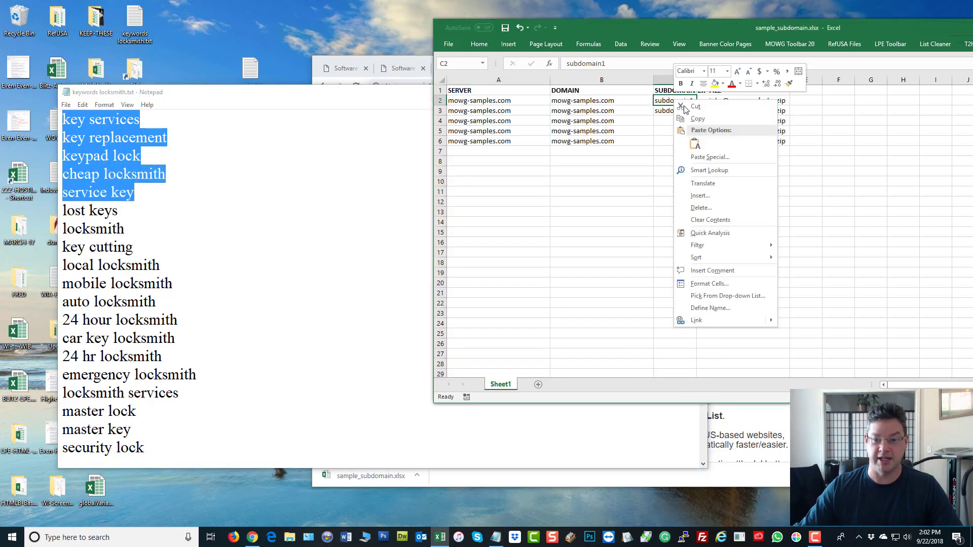
click(690, 136)
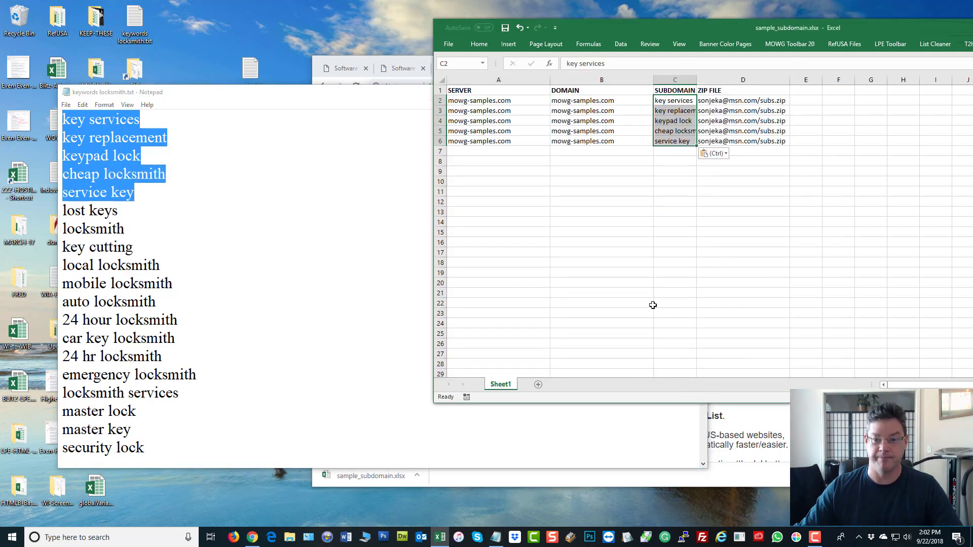
double_click(698, 79)
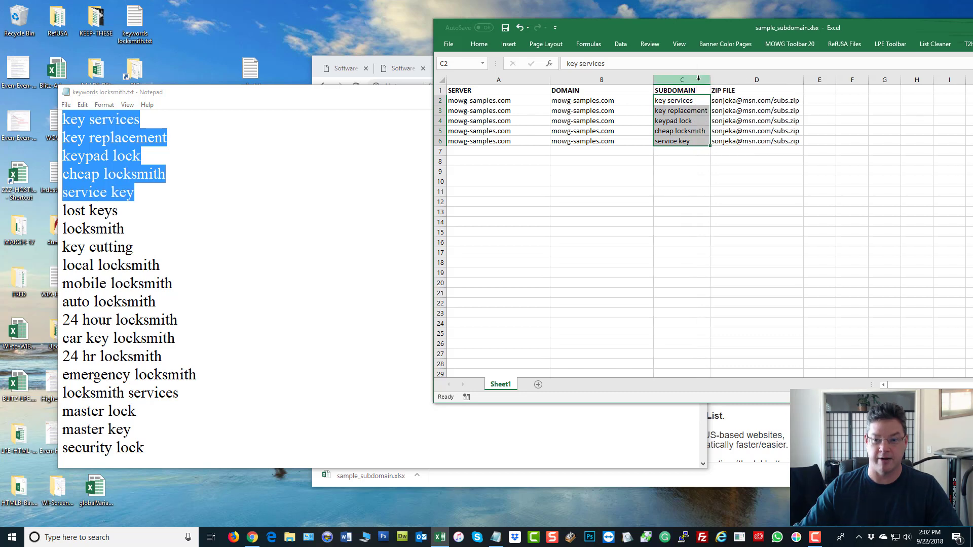
click(582, 252)
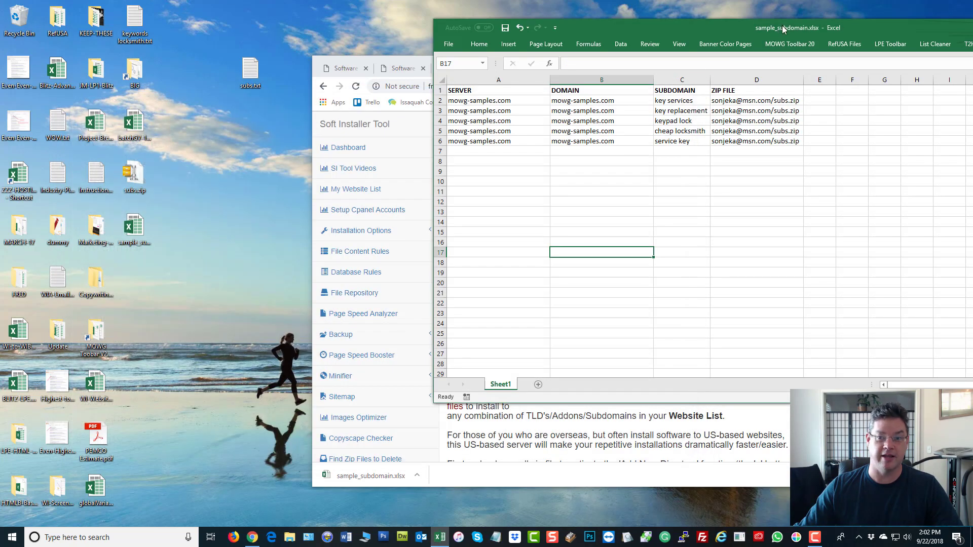
- Replace spaces with hyphens in C2:C6 (key-services through service-key) and save the workbook
drag(782, 26, 439, 24)
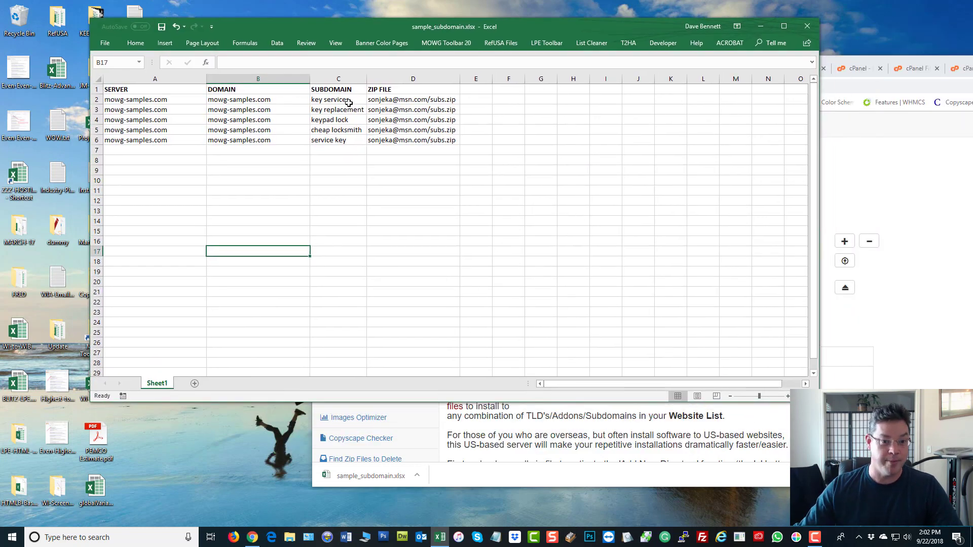
drag(330, 101, 335, 141)
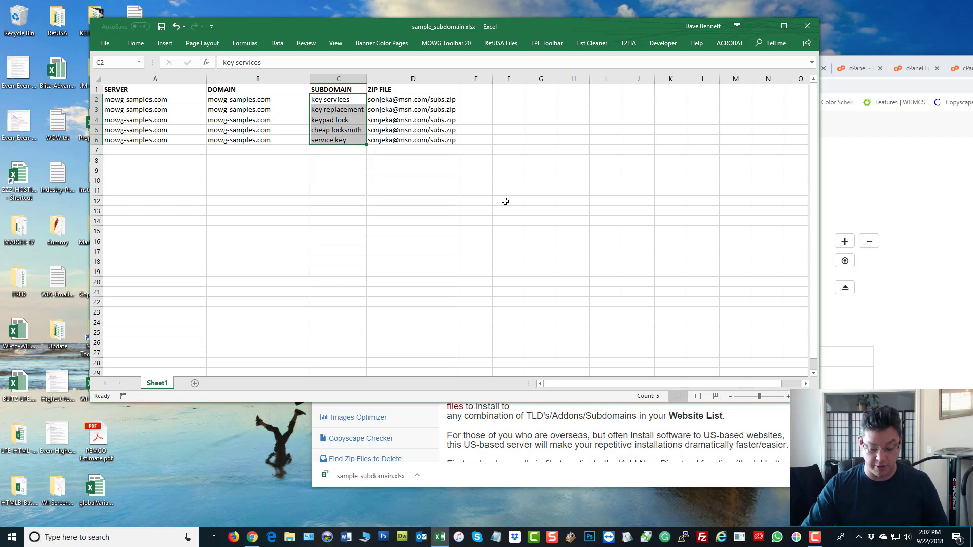
key(ctrl+h)
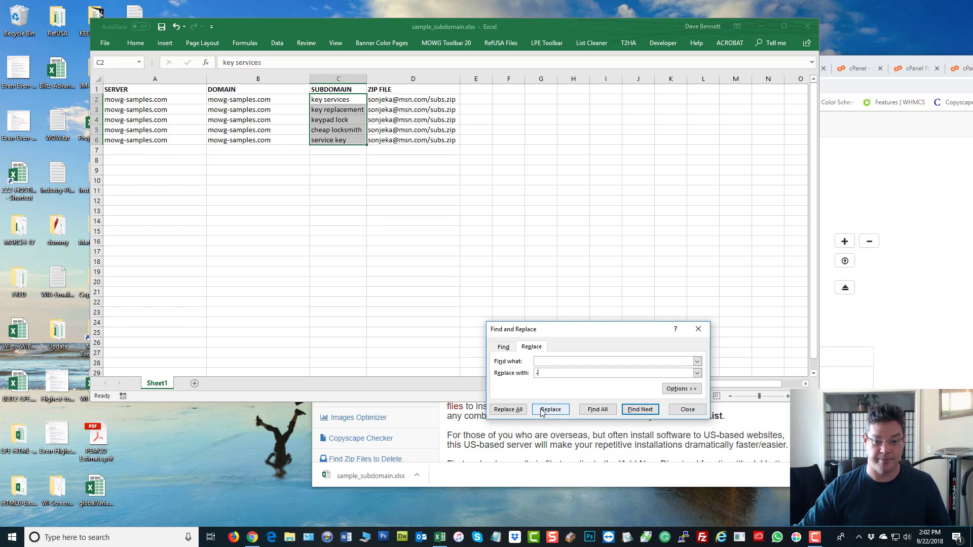
click(509, 410)
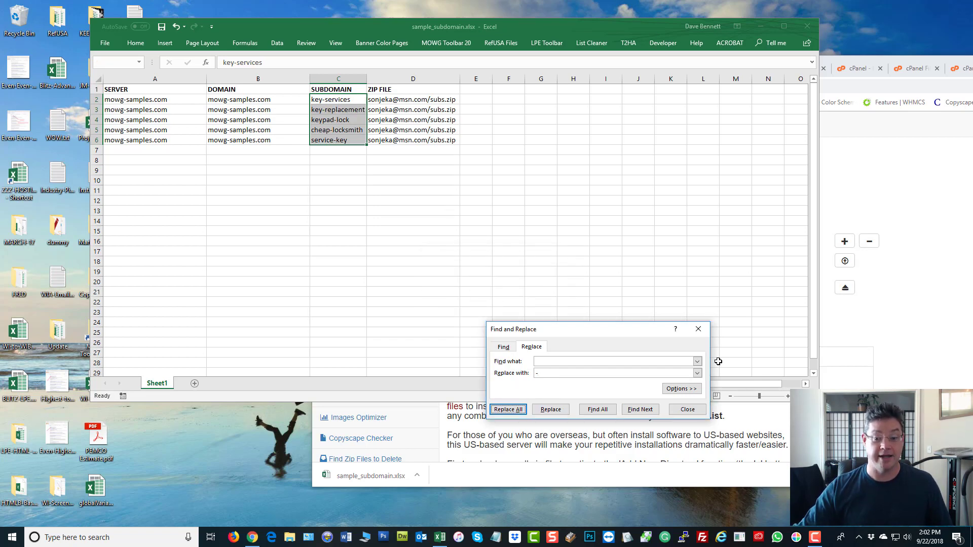
click(689, 409)
click(509, 140)
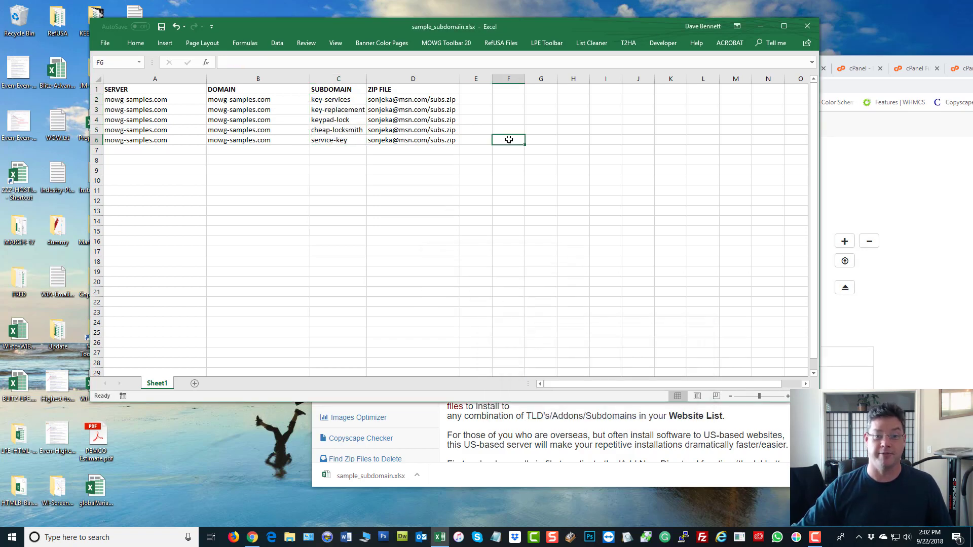
key(ctrl+s)
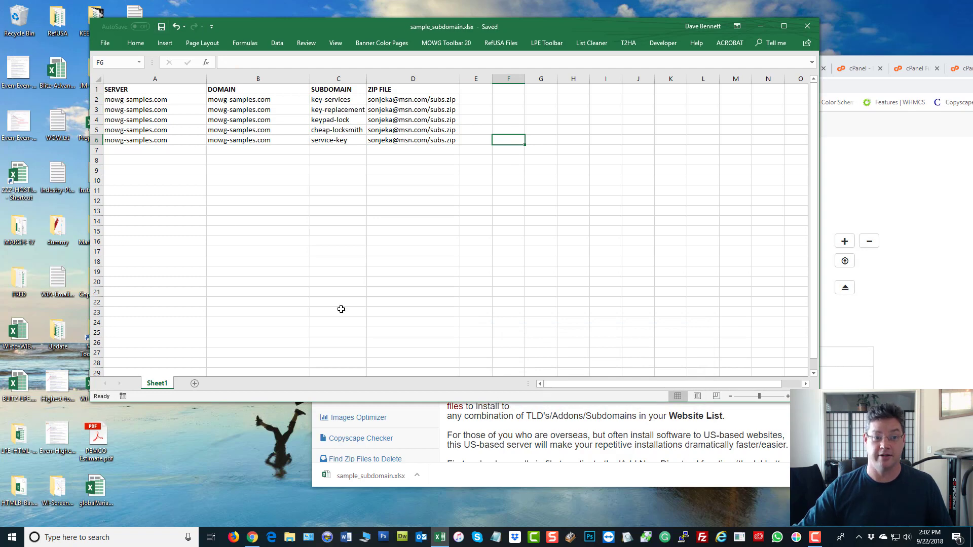
- Open the Batch Installation page under Installation Options in the SI Tool
drag(524, 29, 442, 32)
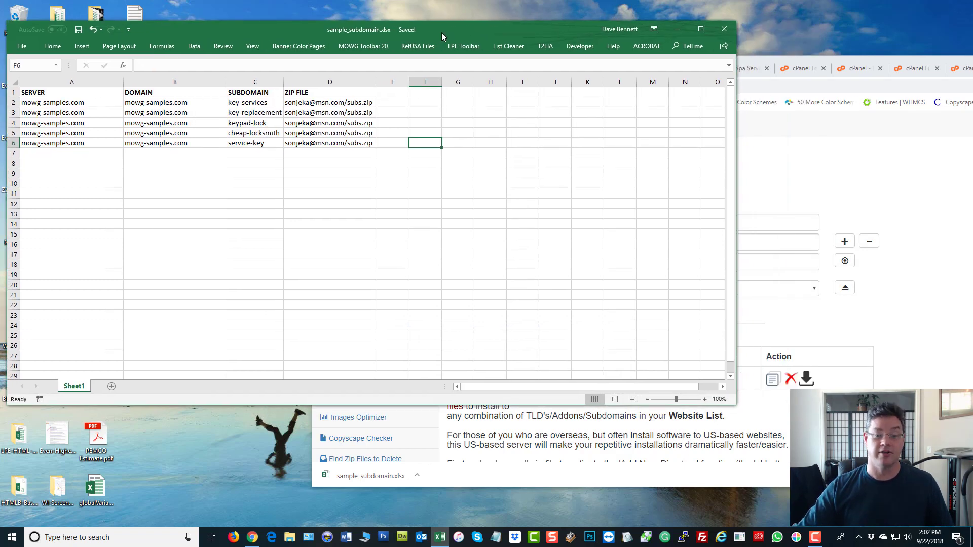
click(793, 175)
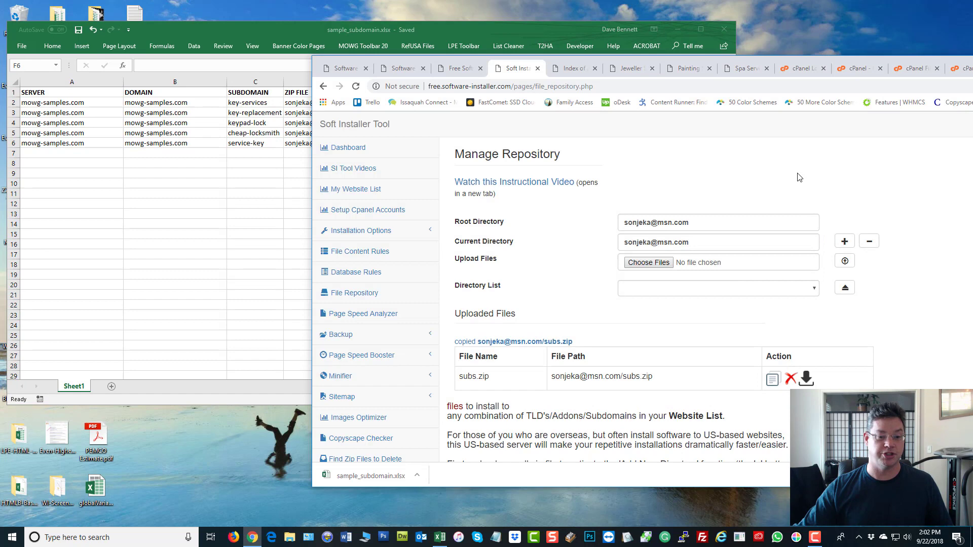
click(349, 236)
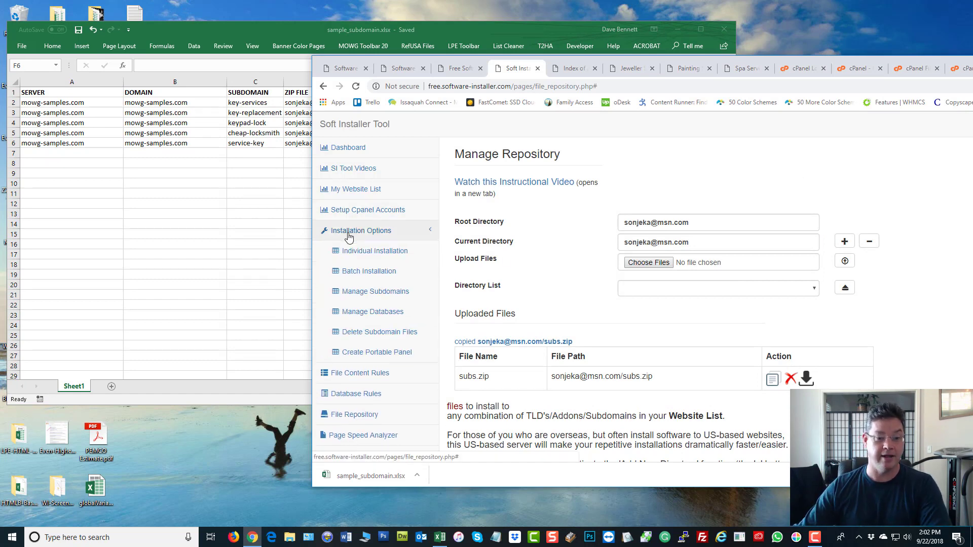
click(380, 274)
- Paste the spreadsheet's subdomain rows into Paste Data and process them into verified rows
key(alt+Tab)
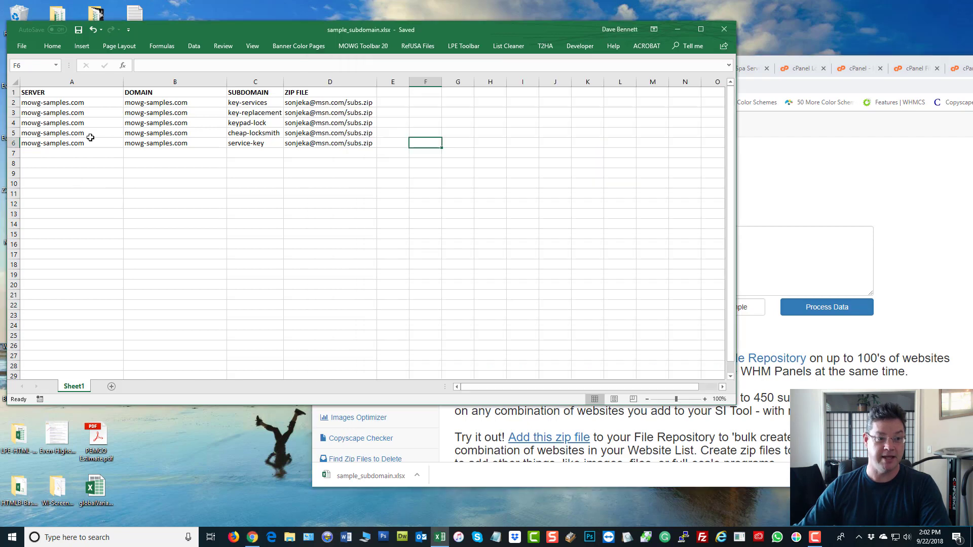
drag(71, 93, 318, 144)
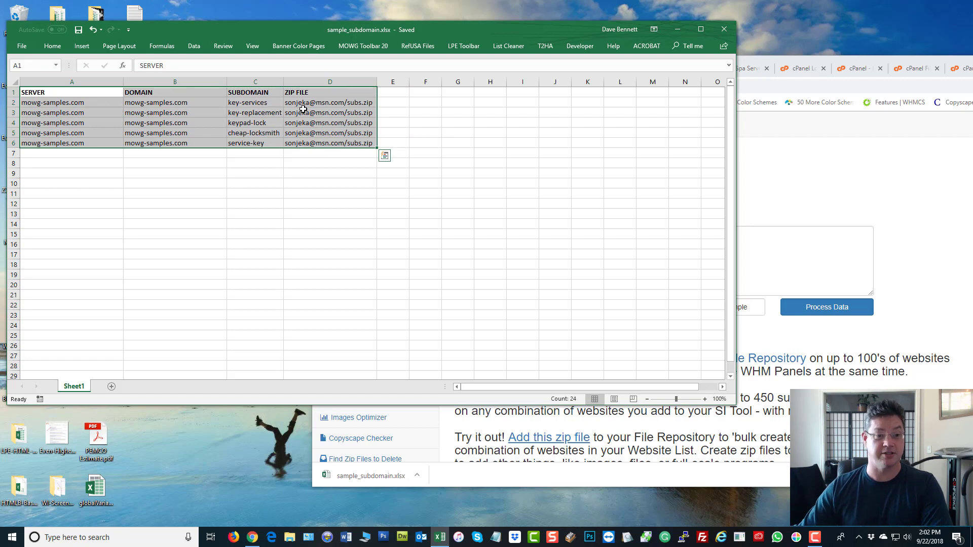
right_click(341, 114)
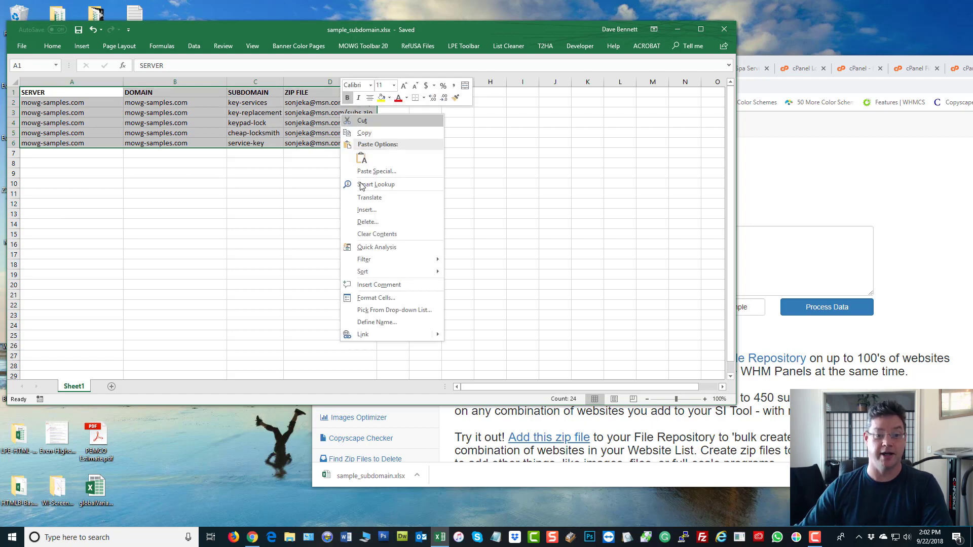
click(366, 134)
click(898, 161)
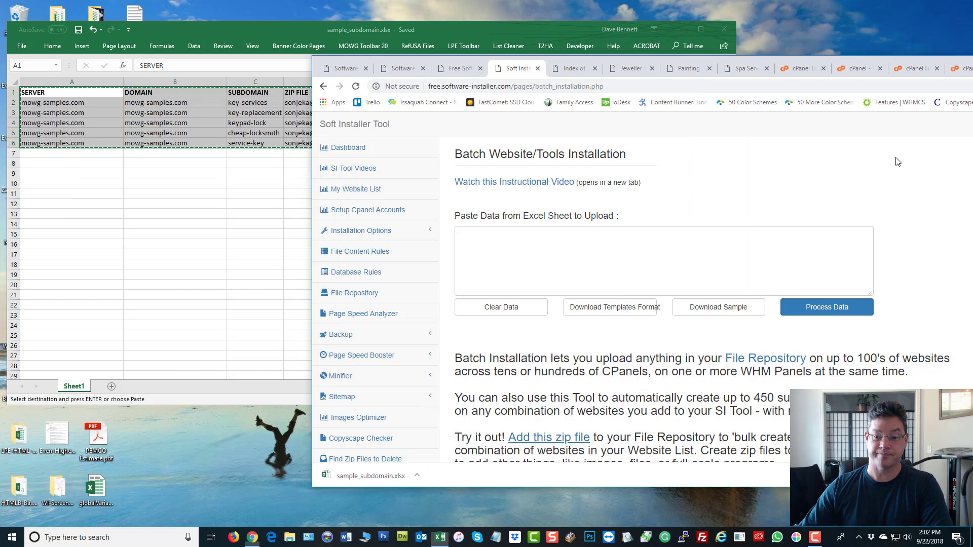
right_click(575, 246)
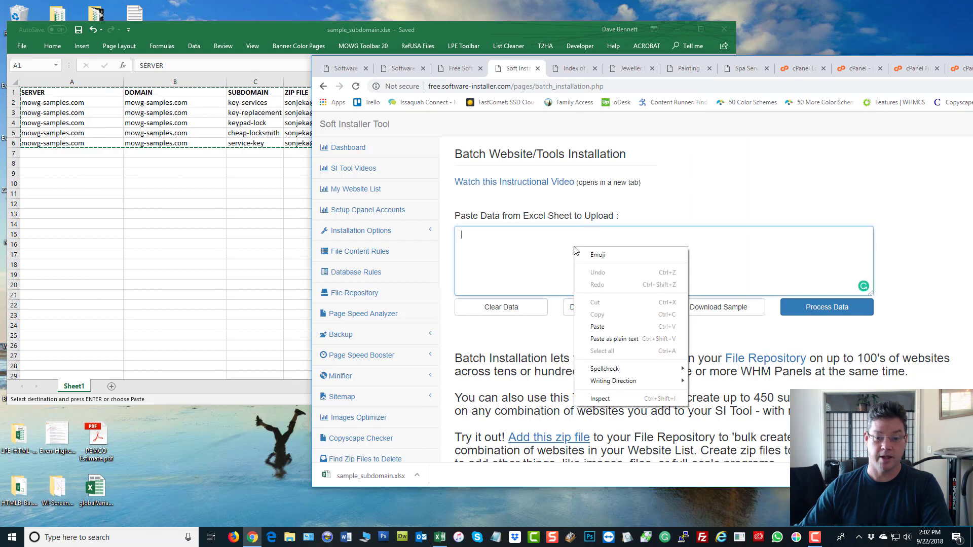
click(598, 327)
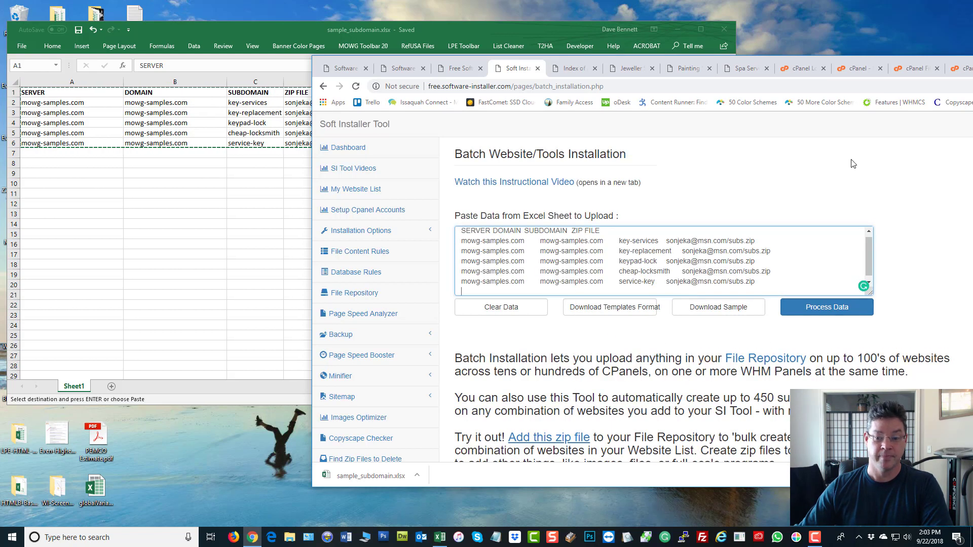
click(838, 313)
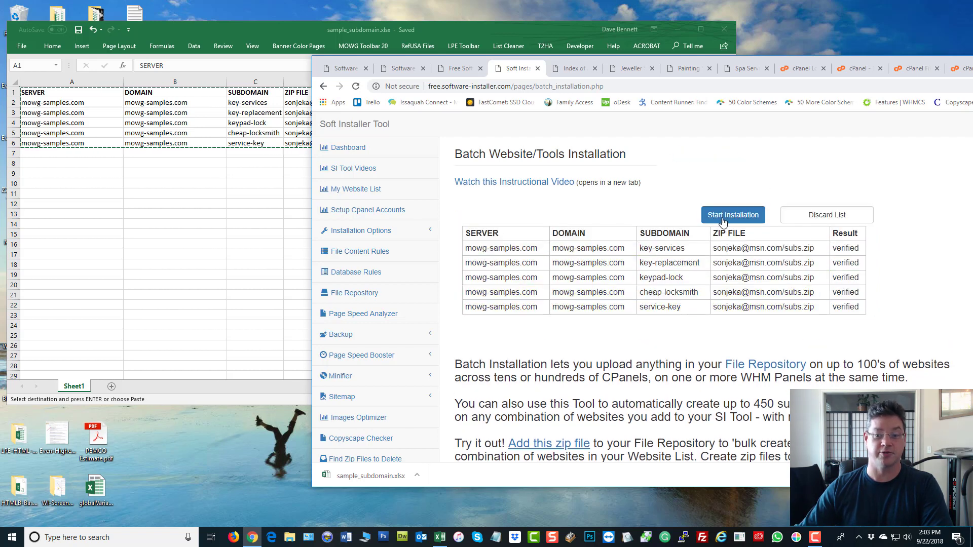
double_click(838, 59)
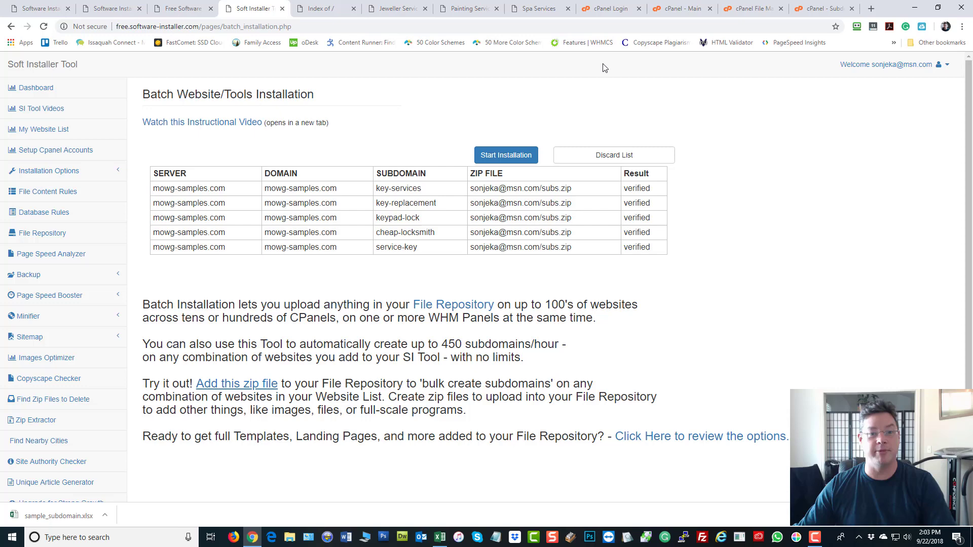
- Check the Index of /, Jeweller, Painting and Spa tabs, then return to cPanel login
click(325, 12)
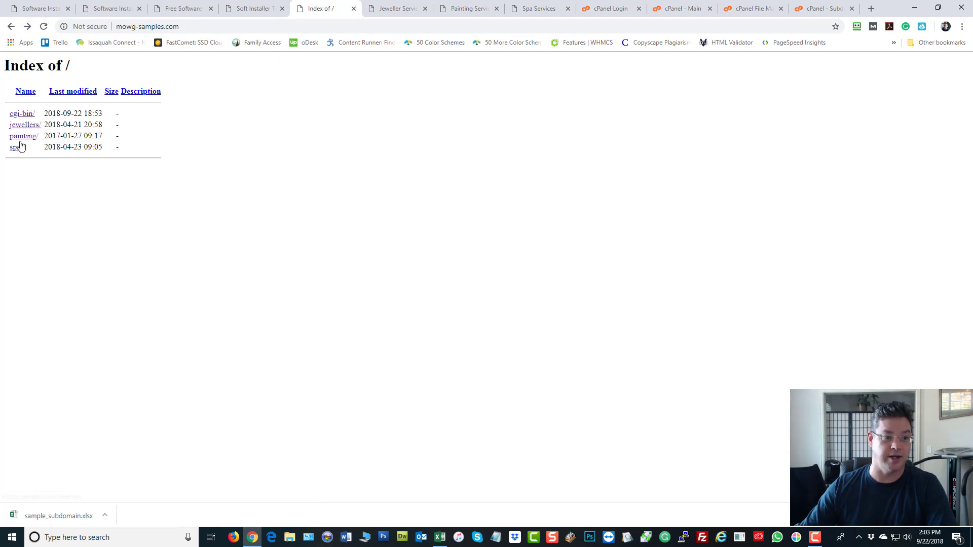
click(399, 10)
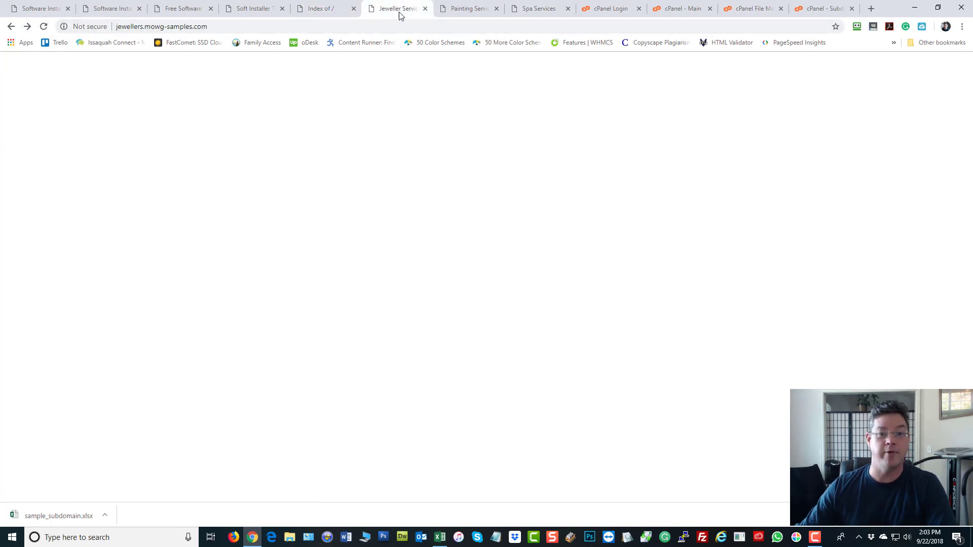
click(470, 11)
click(533, 6)
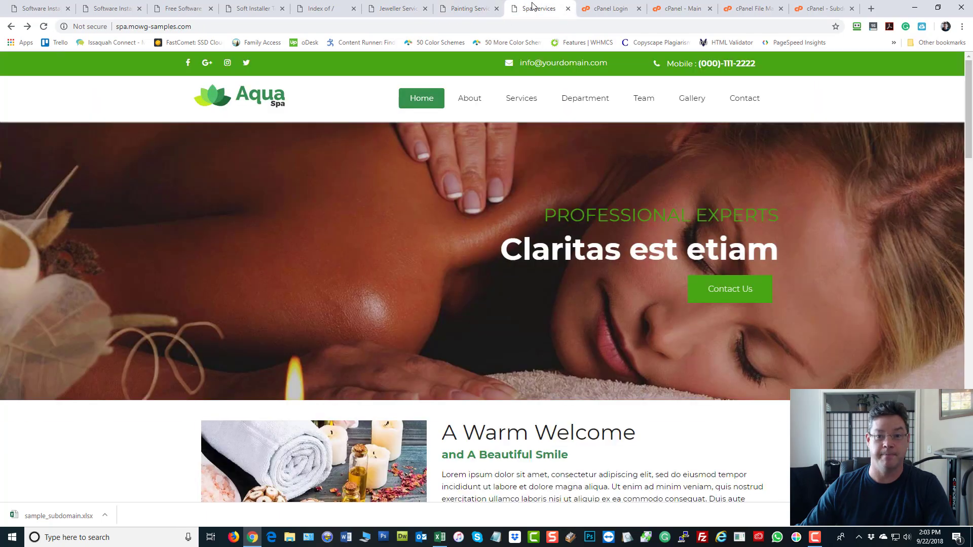
click(613, 12)
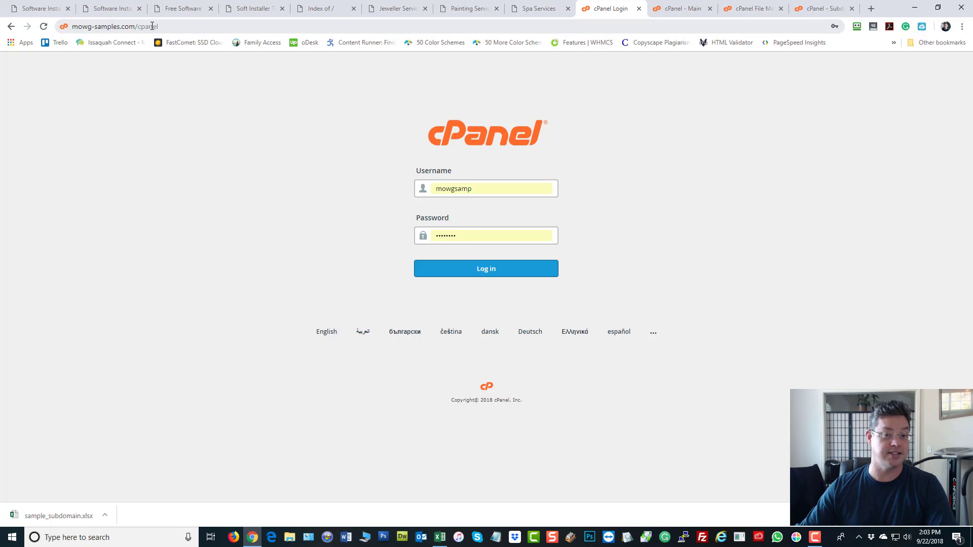
- Open File Manager on public_html and check its jewellers, painting, spa, cgi-bin and .well-known folders
click(673, 10)
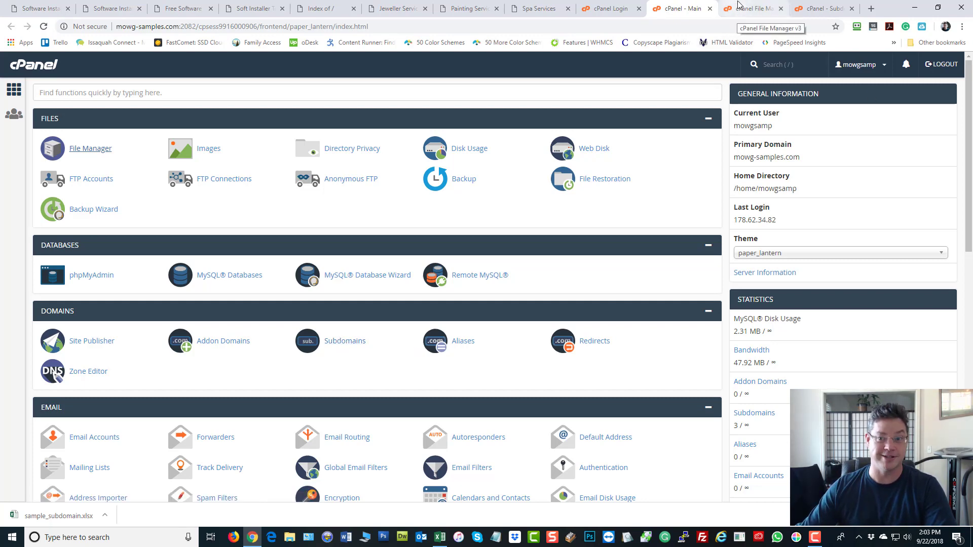
click(746, 12)
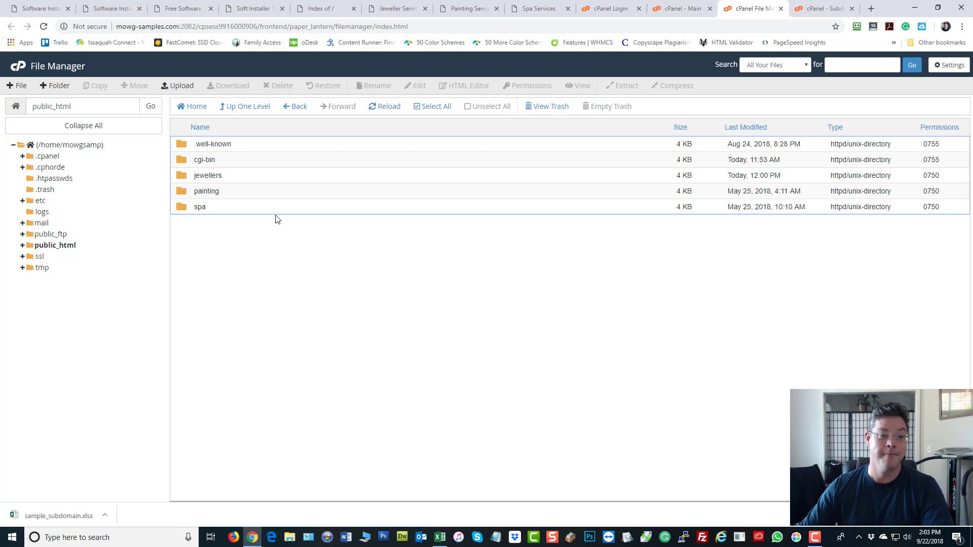
click(185, 178)
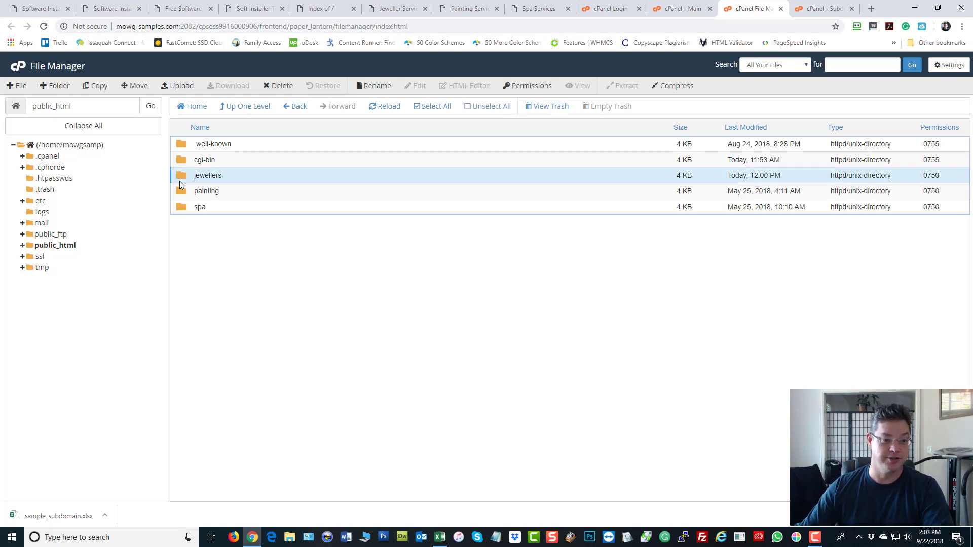
click(186, 192)
click(187, 200)
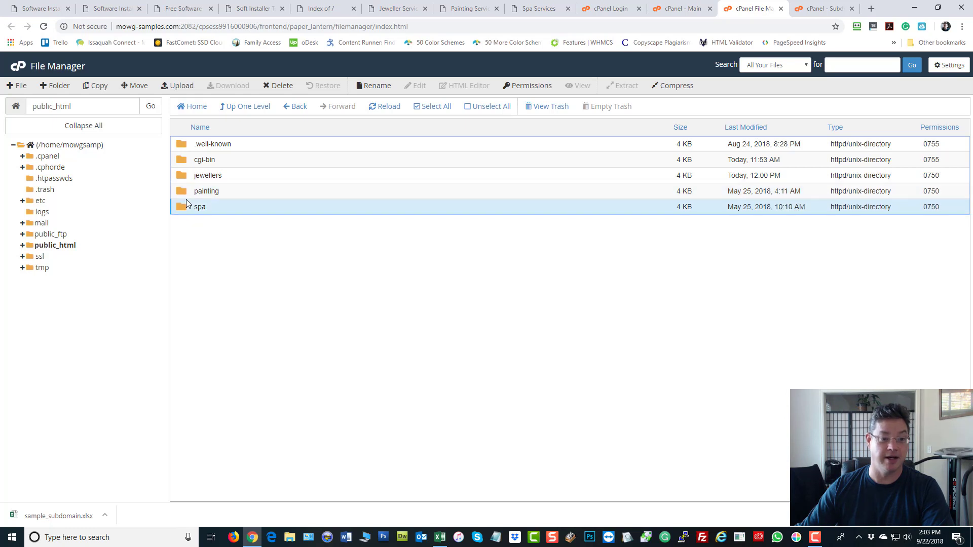
click(186, 162)
click(183, 148)
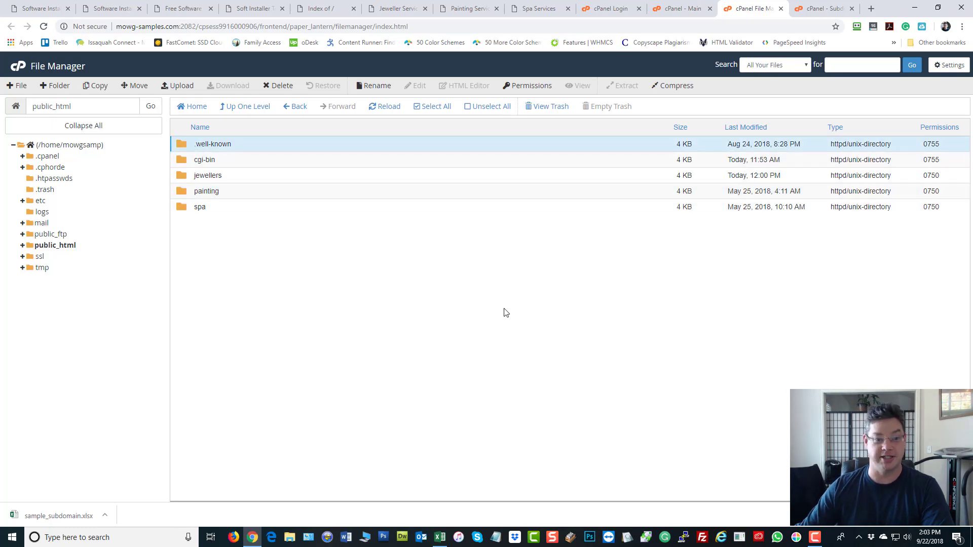
- Review the Subdomains list (jewellers, painting, spa), then select key-services in spreadsheet cell C2
click(808, 12)
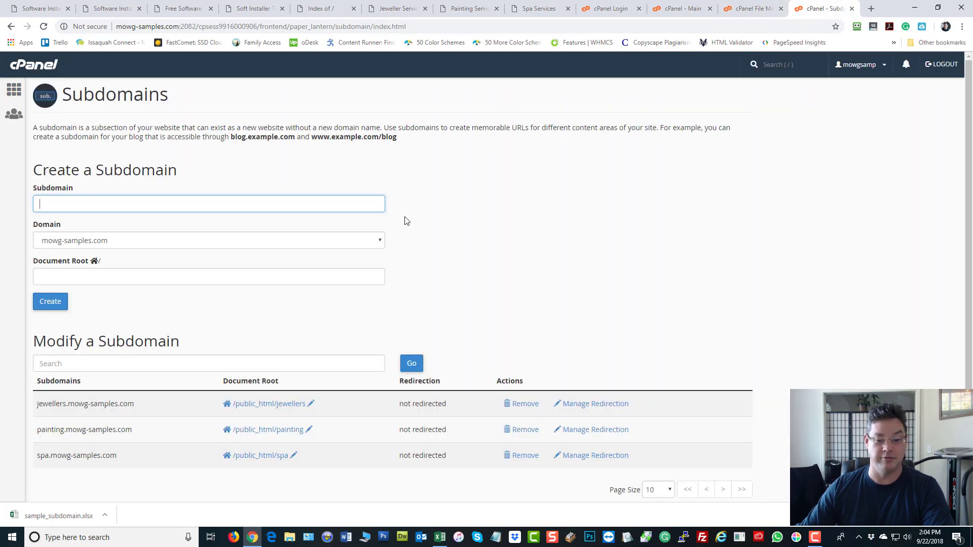
scroll(467, 261, down, 1)
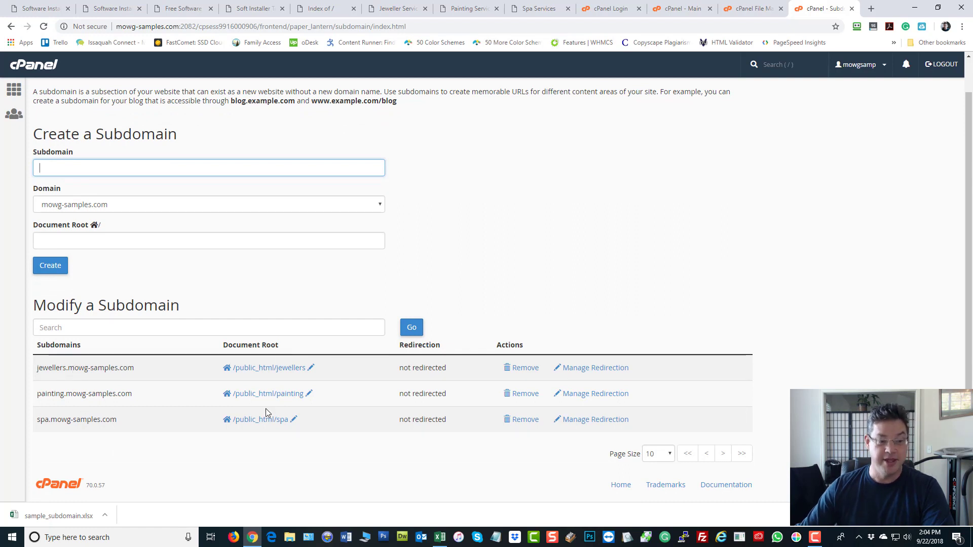
scroll(581, 231, up, 1)
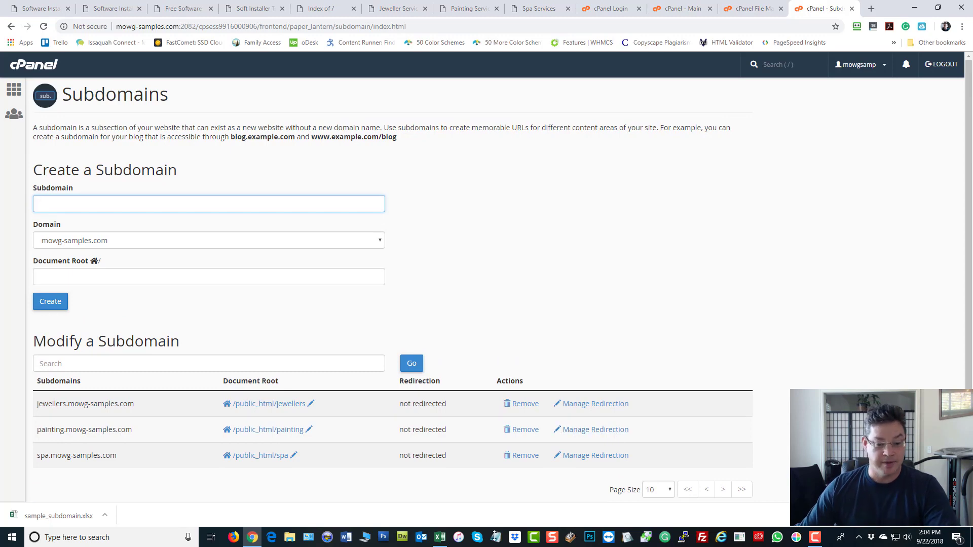
click(445, 537)
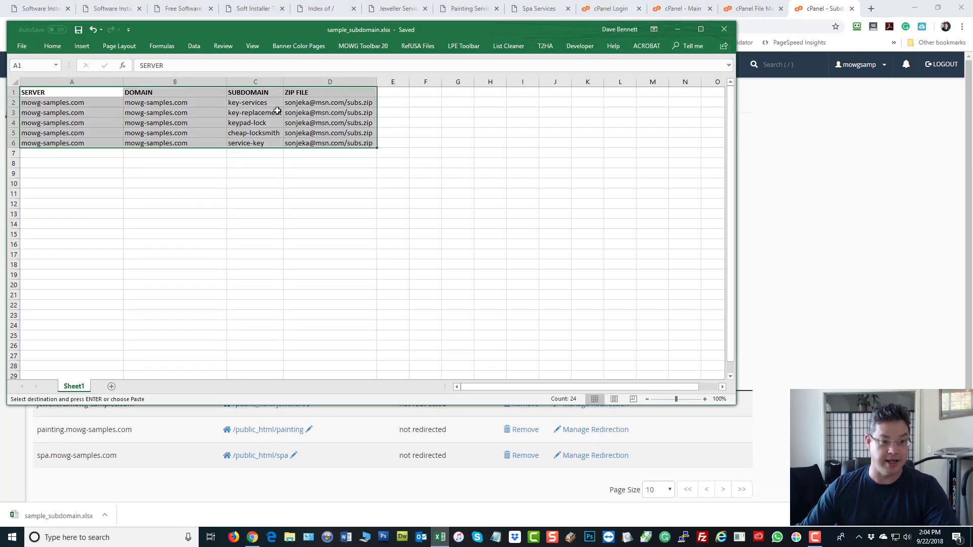
click(243, 103)
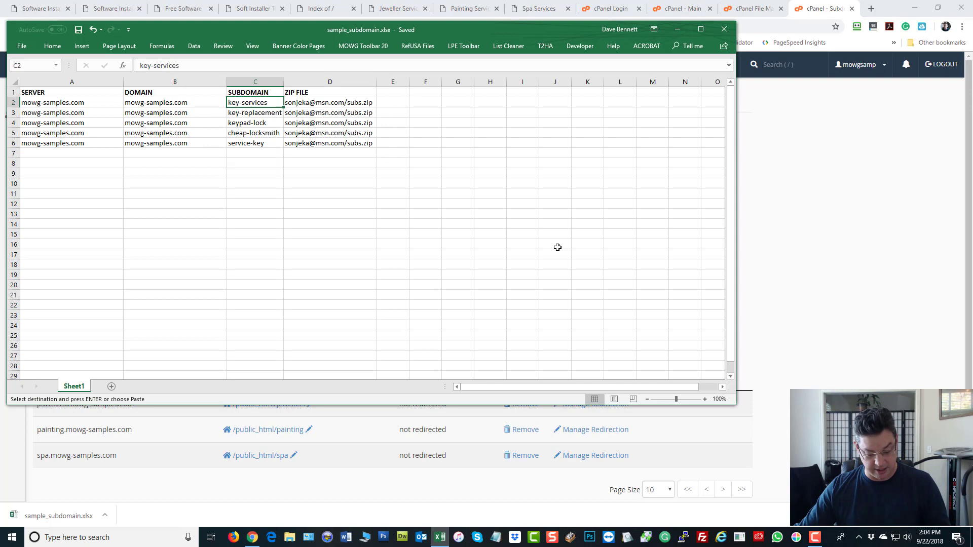
- Submit key-services as a new subdomain rooted at public_html/key-services, then reload to clear the form
key(ctrl+c)
click(865, 180)
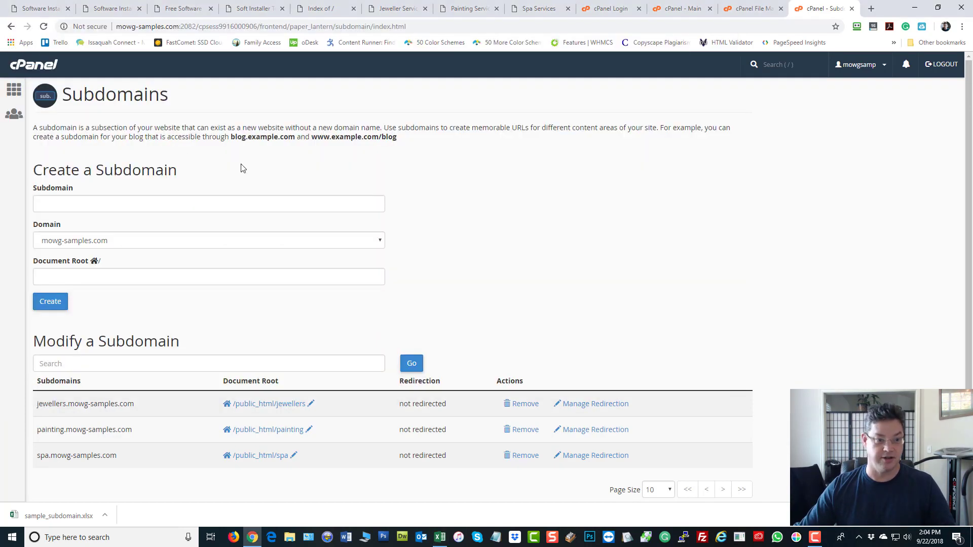
click(162, 208)
key(ctrl+v)
click(603, 248)
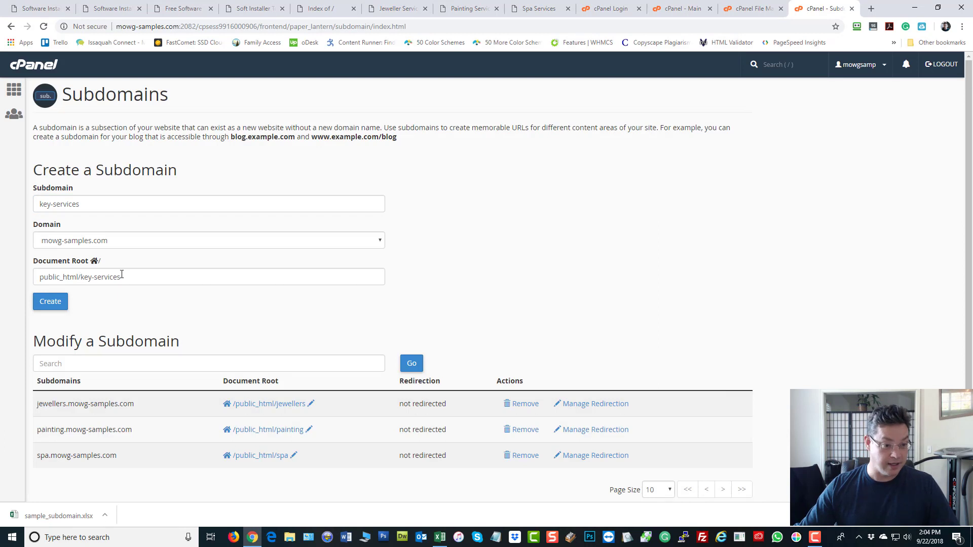
click(184, 310)
click(55, 309)
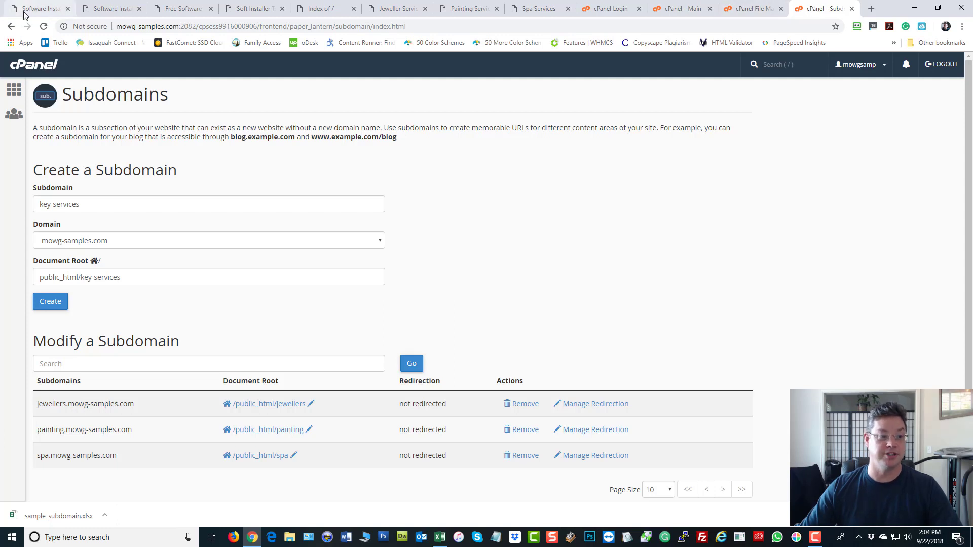
click(45, 26)
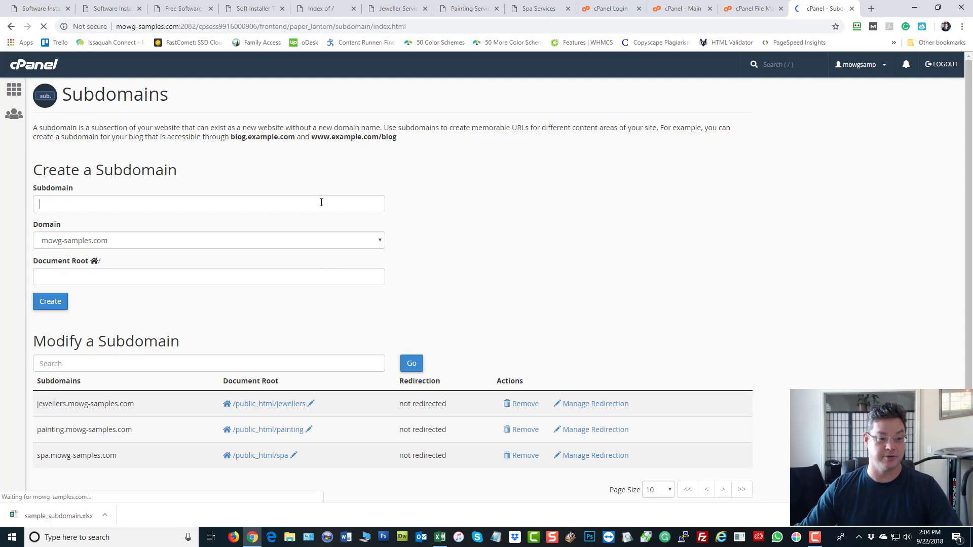
- Refresh the public_html listing in File Manager and return to the five-row Batch Installation page
scroll(629, 208, up, 1)
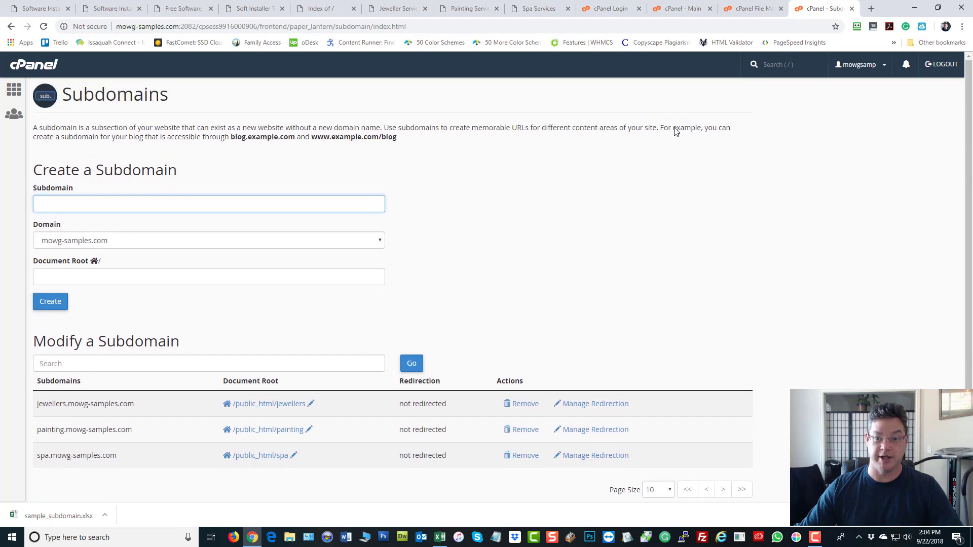
click(751, 8)
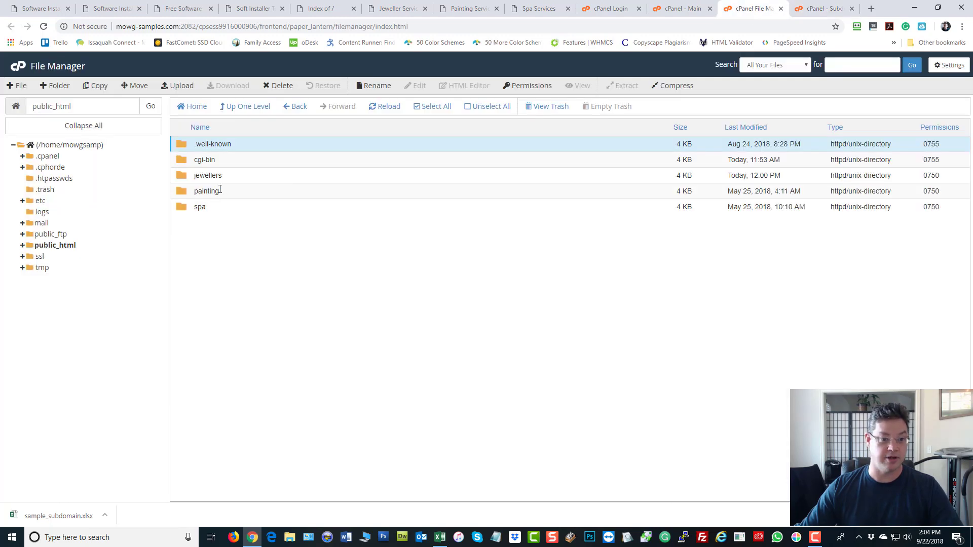
click(390, 106)
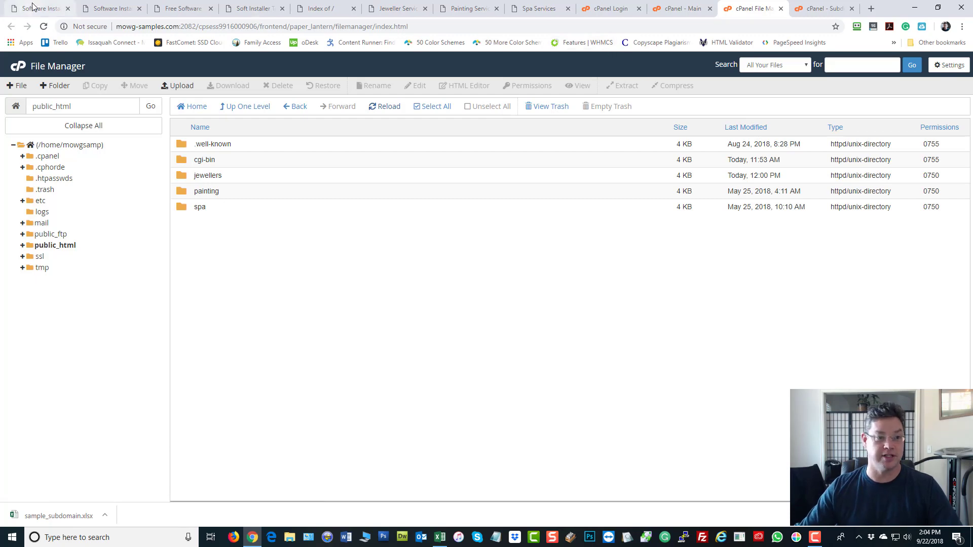
click(259, 14)
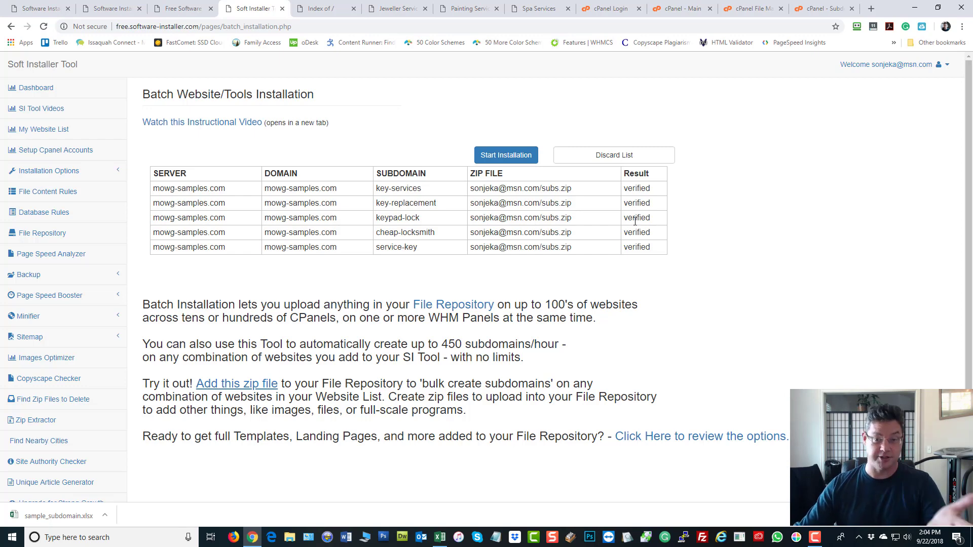
- Install all five verified subdomains and dismiss the 'Process Completed Successfully' notice
click(500, 157)
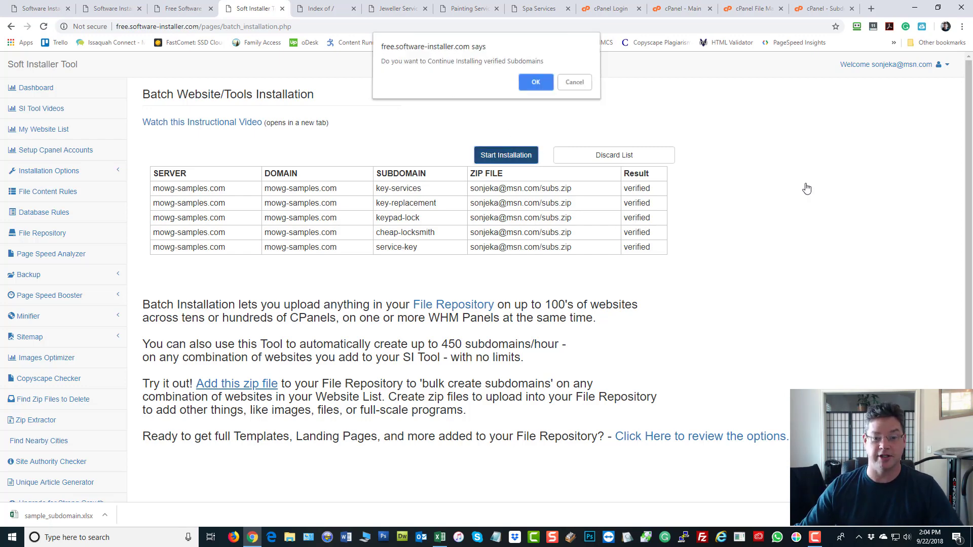
key(Return)
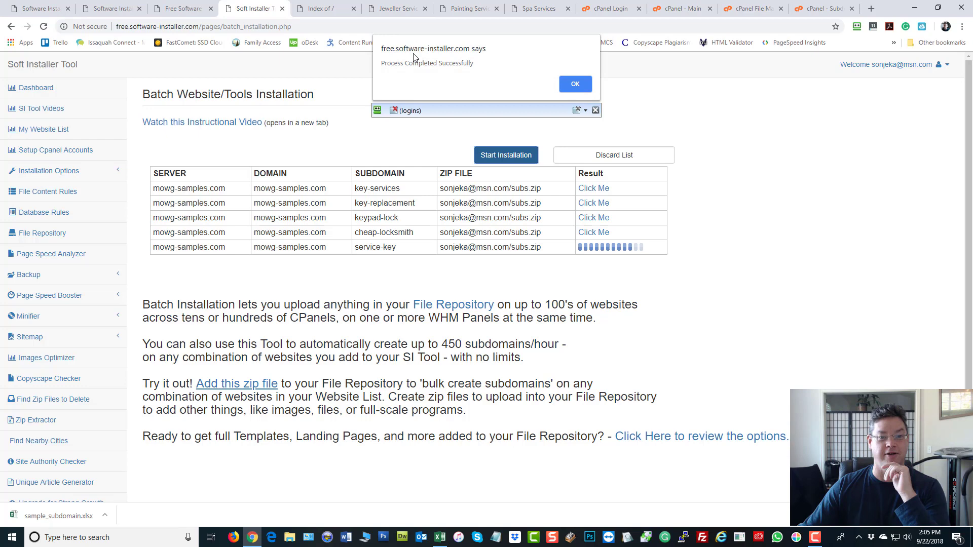
click(575, 83)
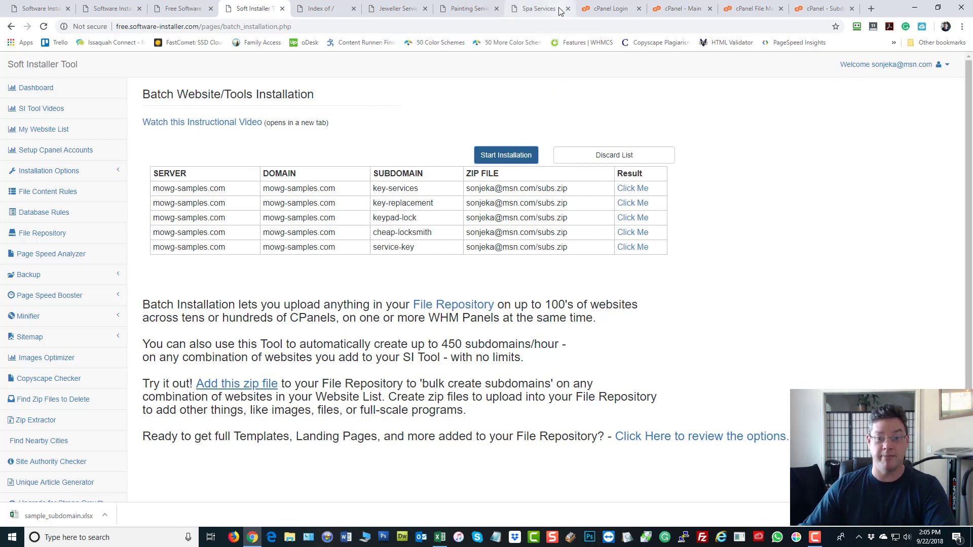
- Reload File Manager to show the five new subdomain folders and inspect key-replacement's contents
click(612, 11)
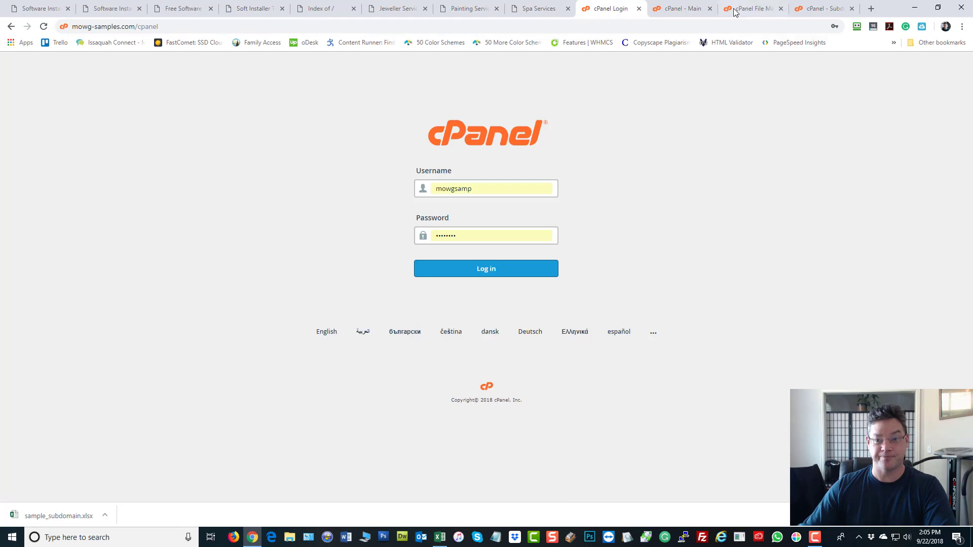
click(682, 11)
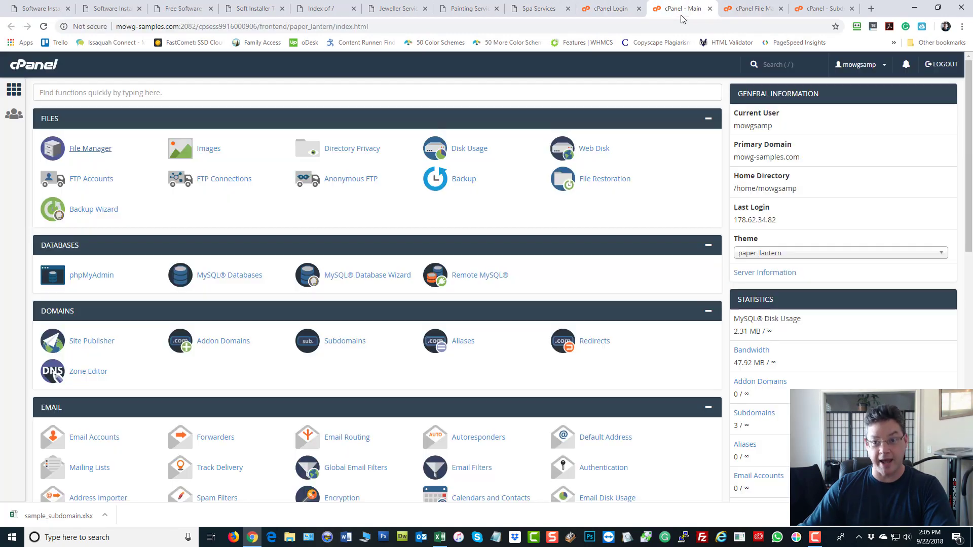
click(757, 10)
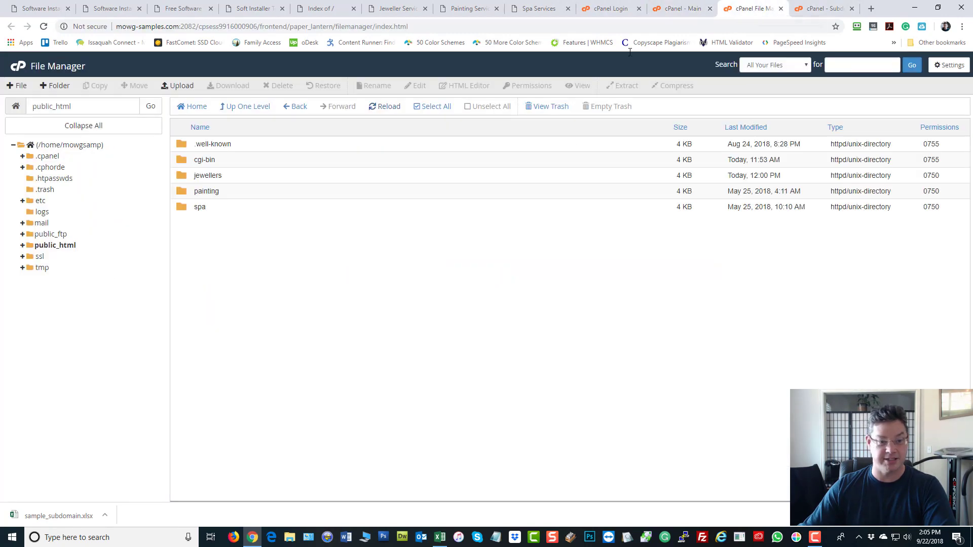
click(382, 107)
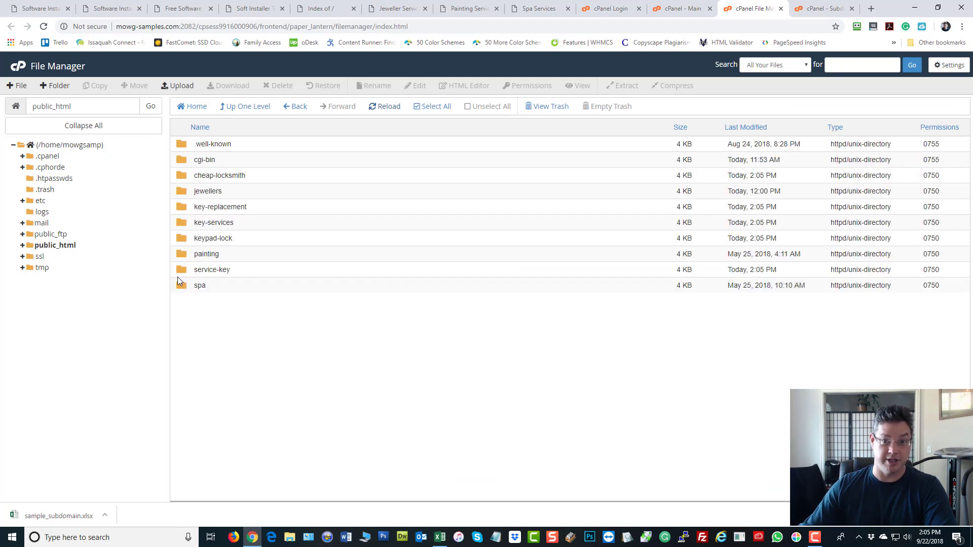
double_click(185, 212)
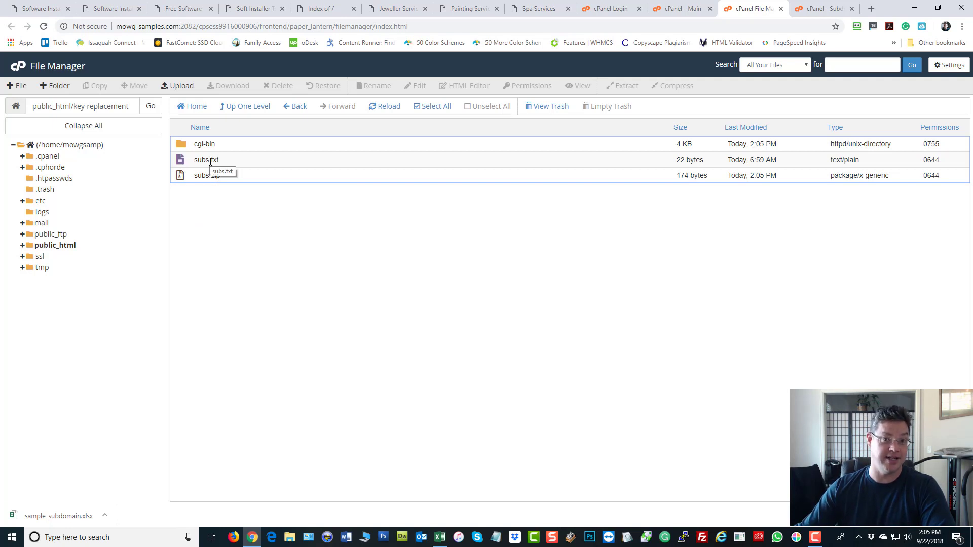
click(820, 13)
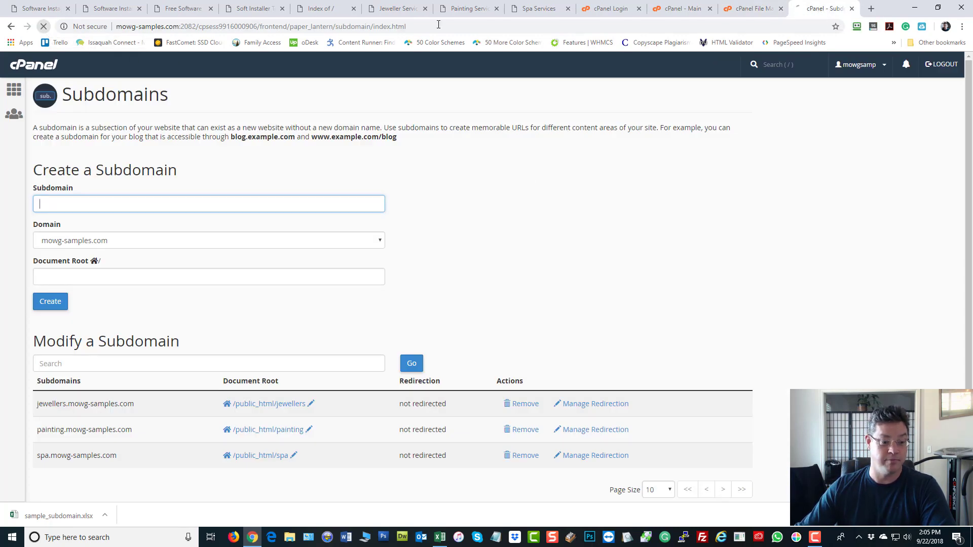
- Confirm all eight subdomains, view cheap-locksmith's document root, and reload the site's root index
click(44, 27)
scroll(586, 249, down, 2)
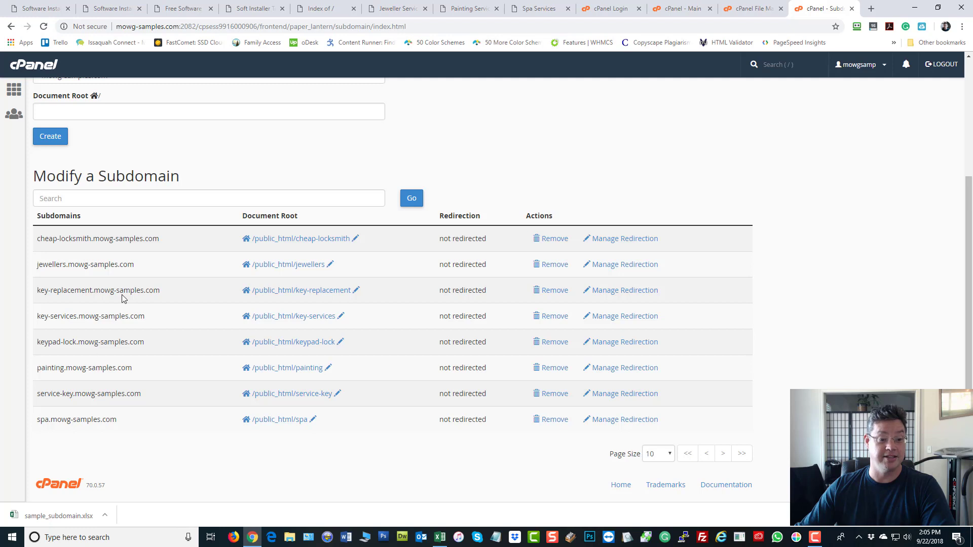
click(315, 241)
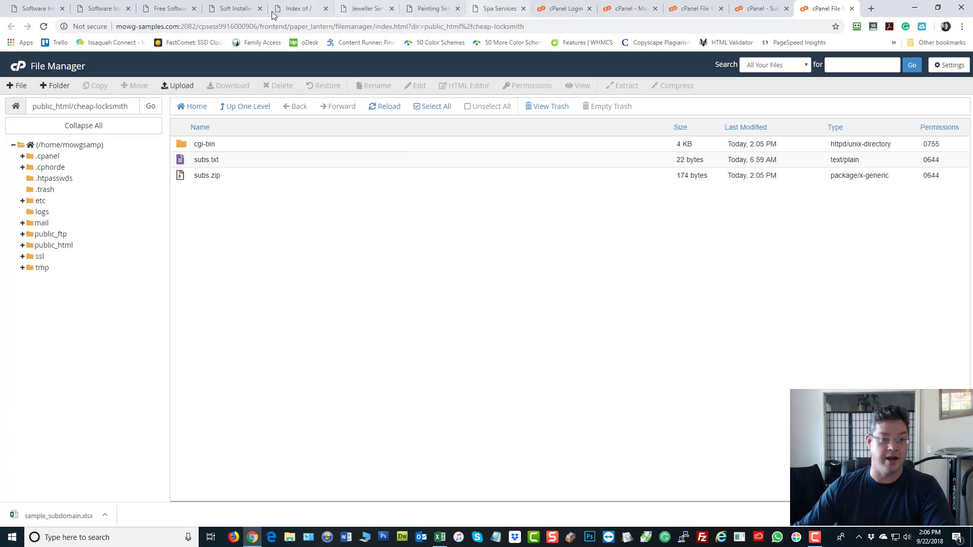
click(298, 8)
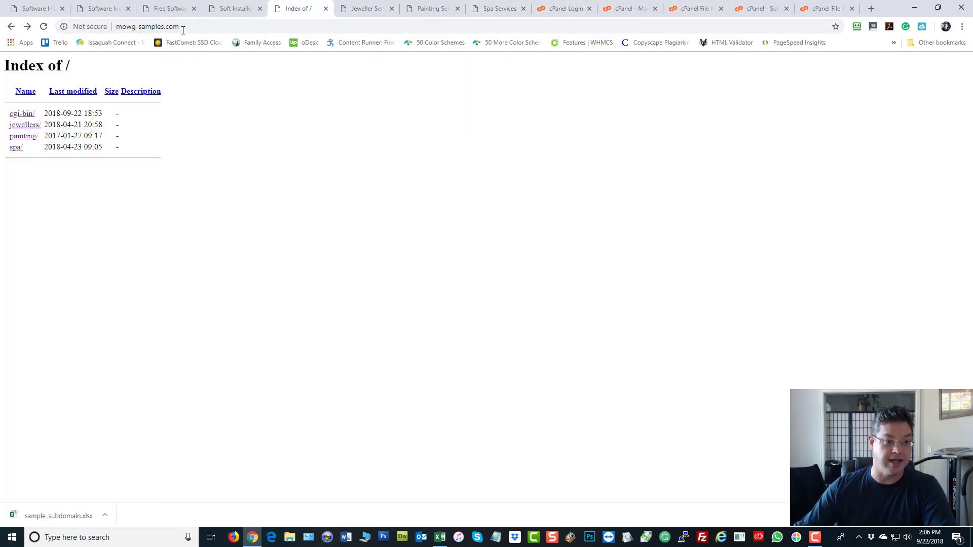
click(44, 26)
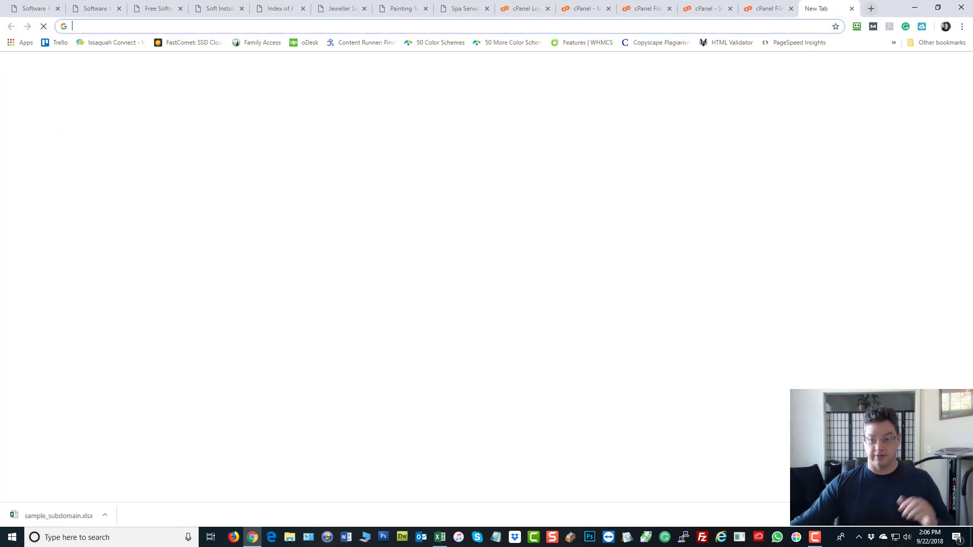
- Load cheap-locksmith.mowg-samples.com in a new tab and confirm subs.txt reads 'This subdomain exists!'
click(872, 9)
text(cheap-locksmit)
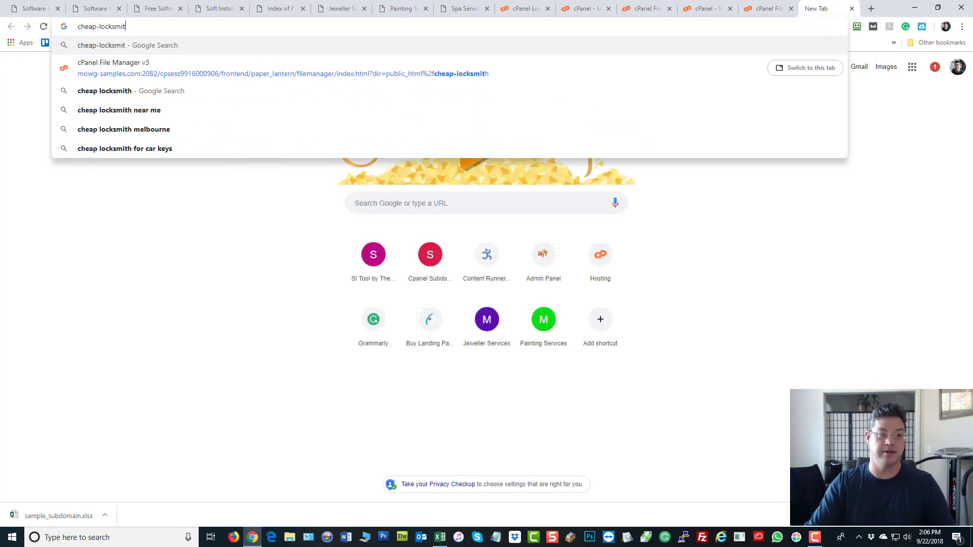
text(h.mowg-samp)
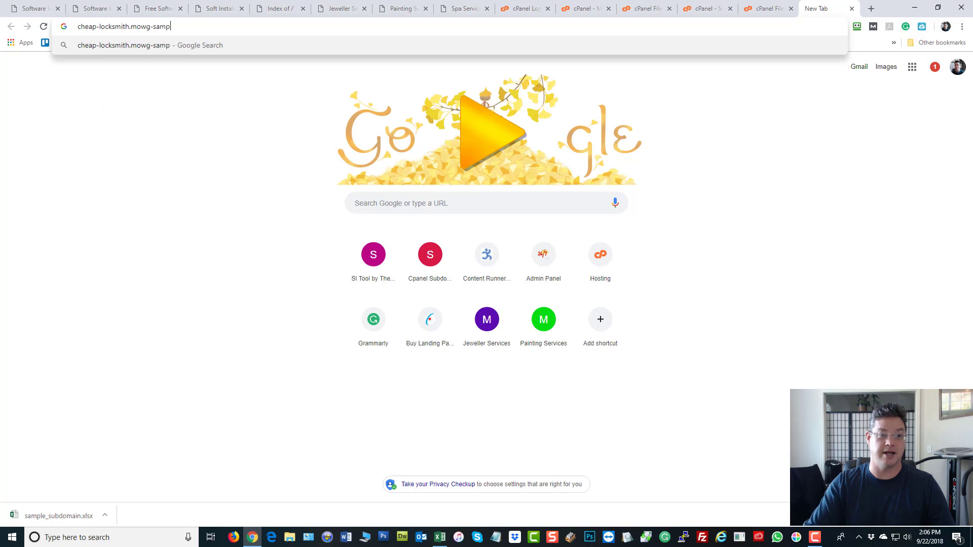
text(les.com)
key(Return)
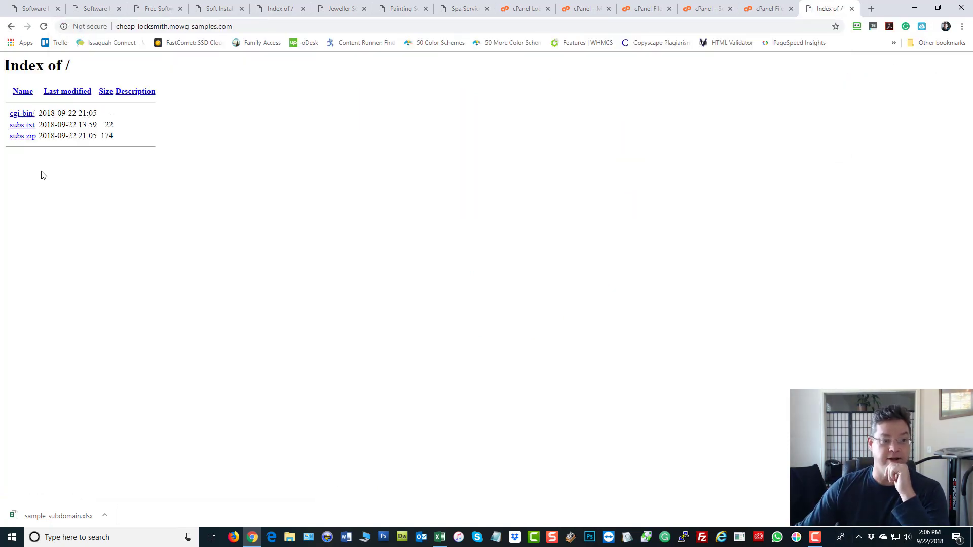
click(22, 125)
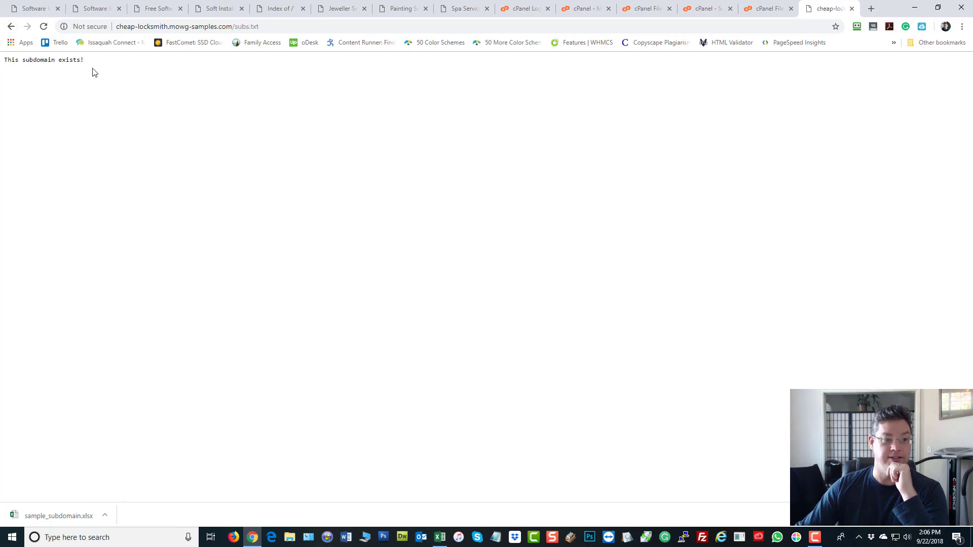
click(12, 26)
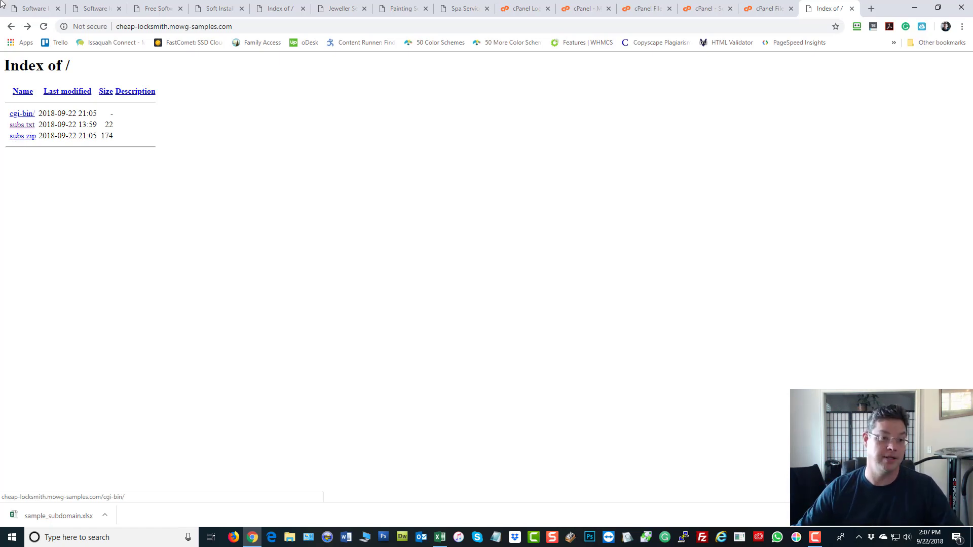
- Search mowg-samples.com for zip files 4 folder levels deep, acknowledging the deeper-levels warning
click(29, 4)
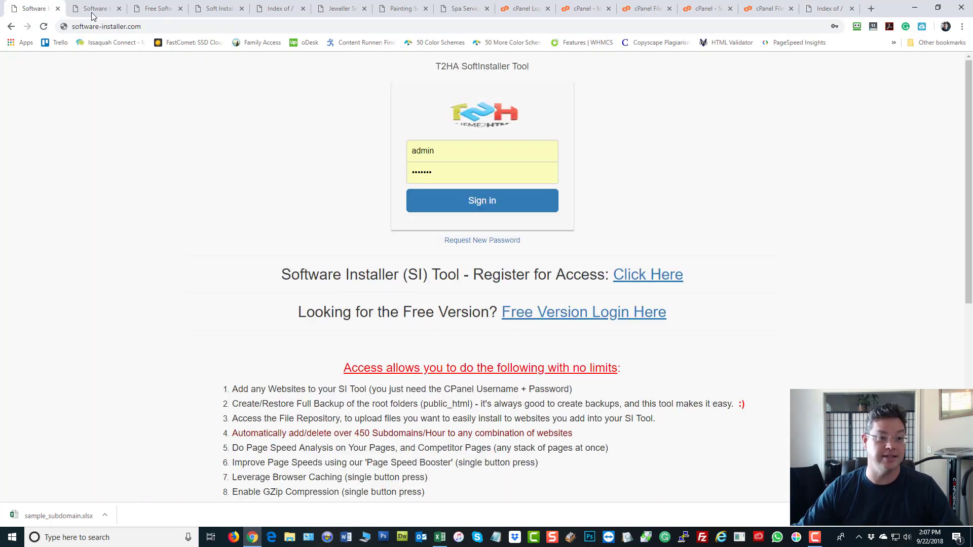
click(224, 11)
scroll(61, 328, down, 1)
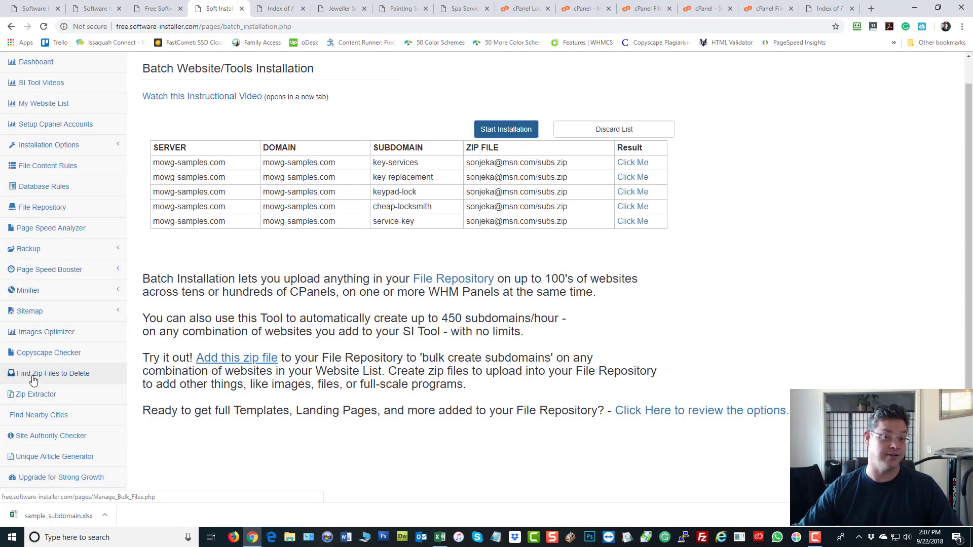
click(33, 380)
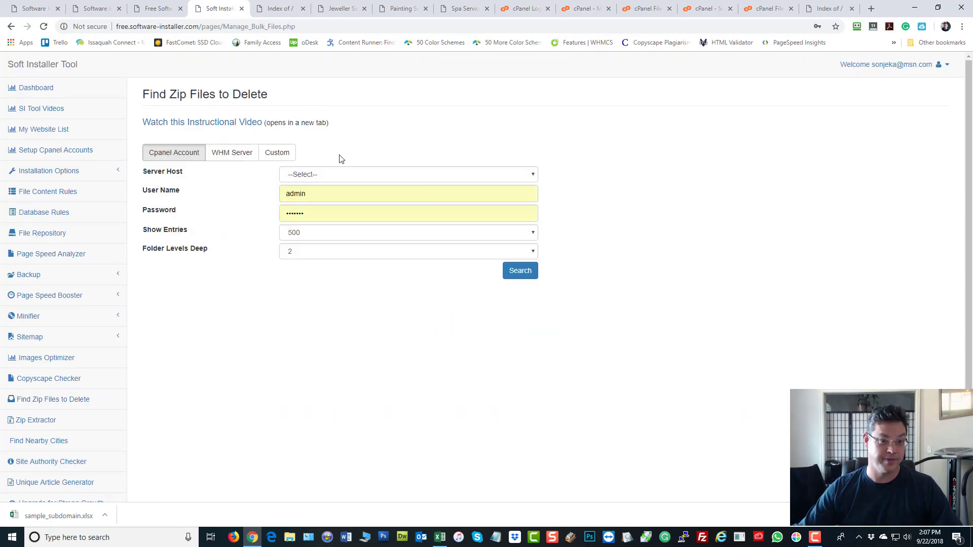
click(337, 175)
click(337, 192)
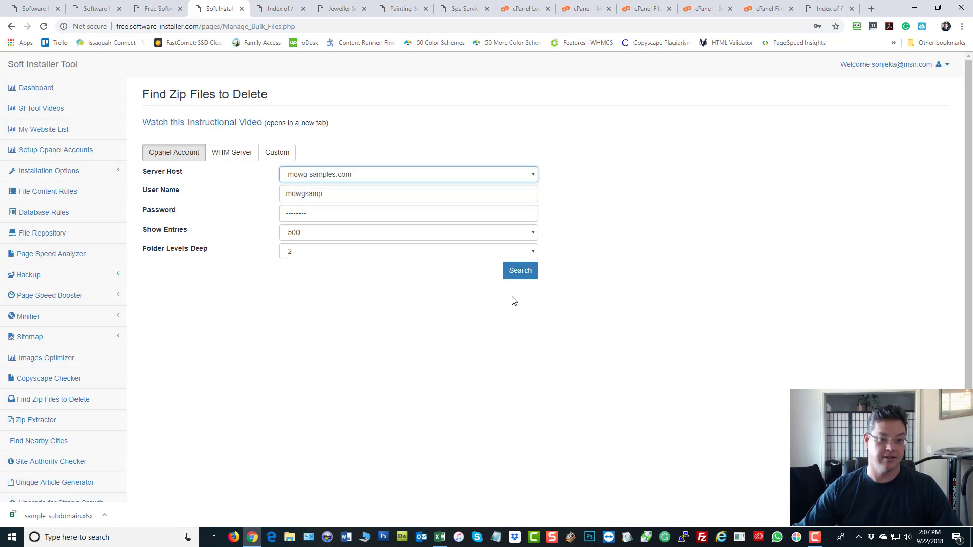
click(327, 253)
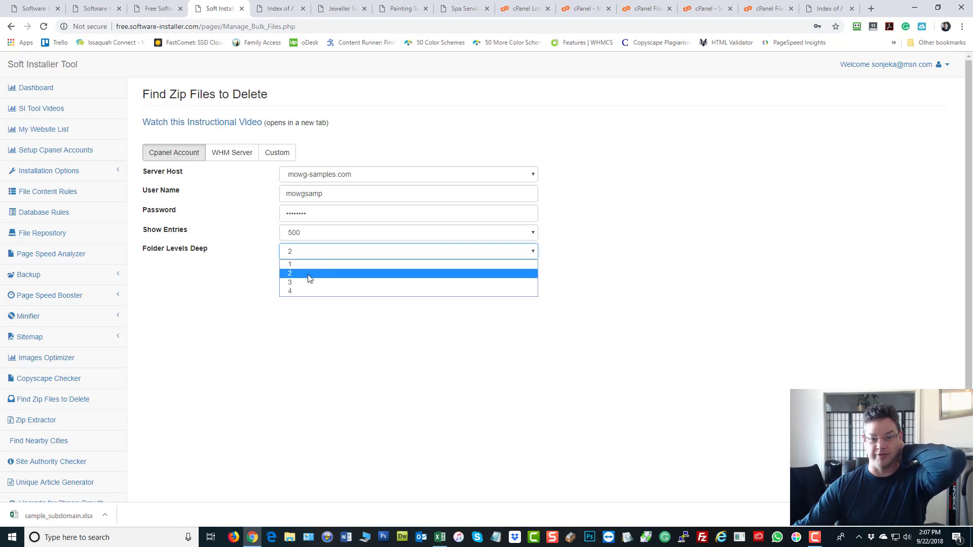
click(304, 290)
click(519, 274)
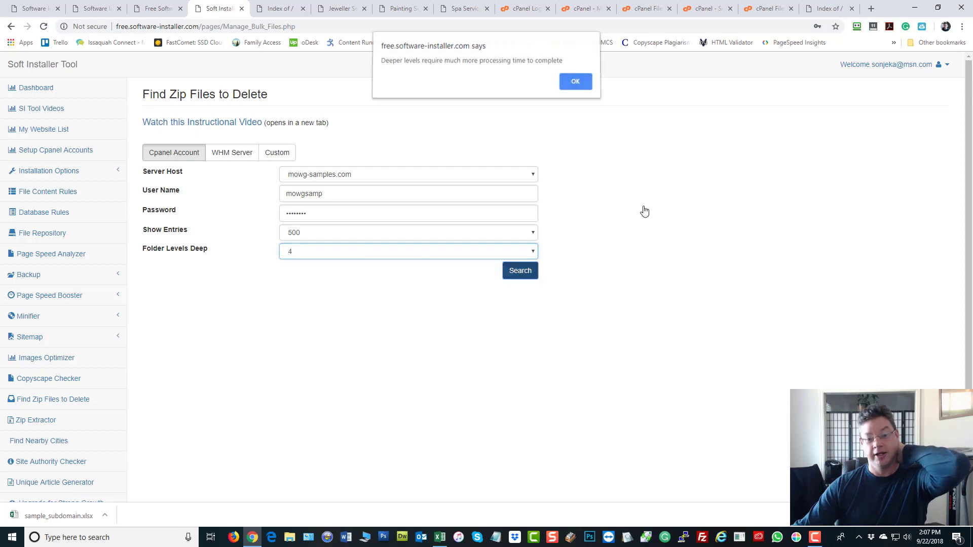
click(575, 85)
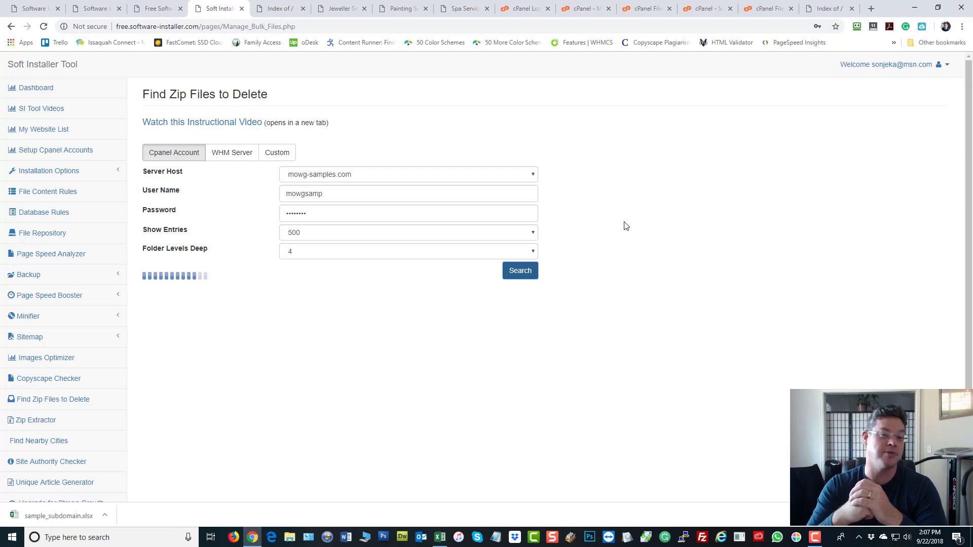
- Rerun the zip file search with the folder depth reduced to 2 levels
click(334, 255)
click(305, 281)
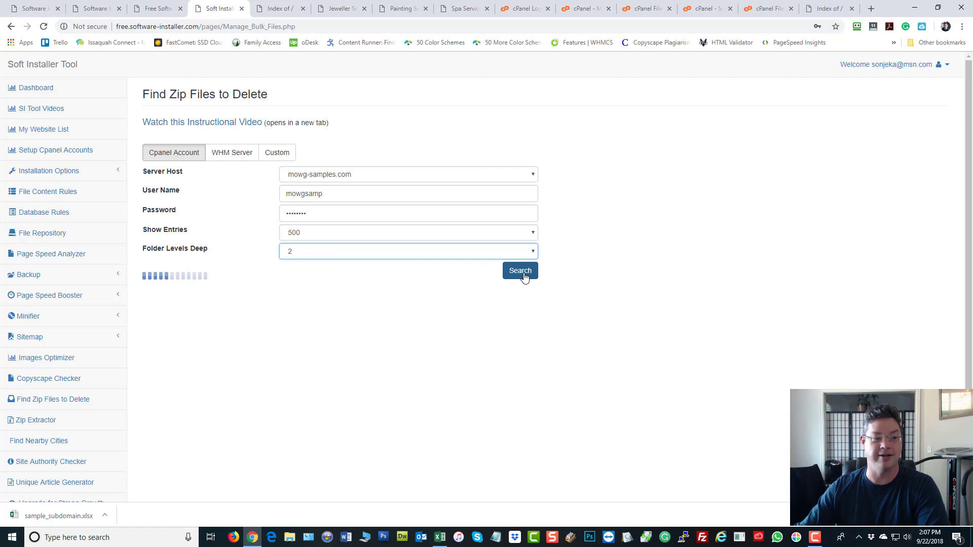
click(525, 278)
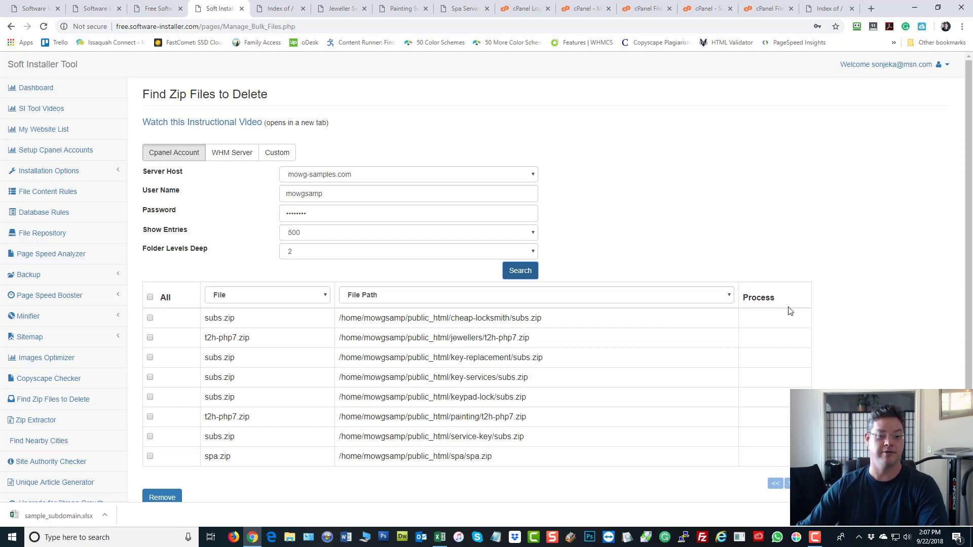
- Filter the results to subs.zip and tick the five subdomain subs.zip files
scroll(700, 215, down, 1)
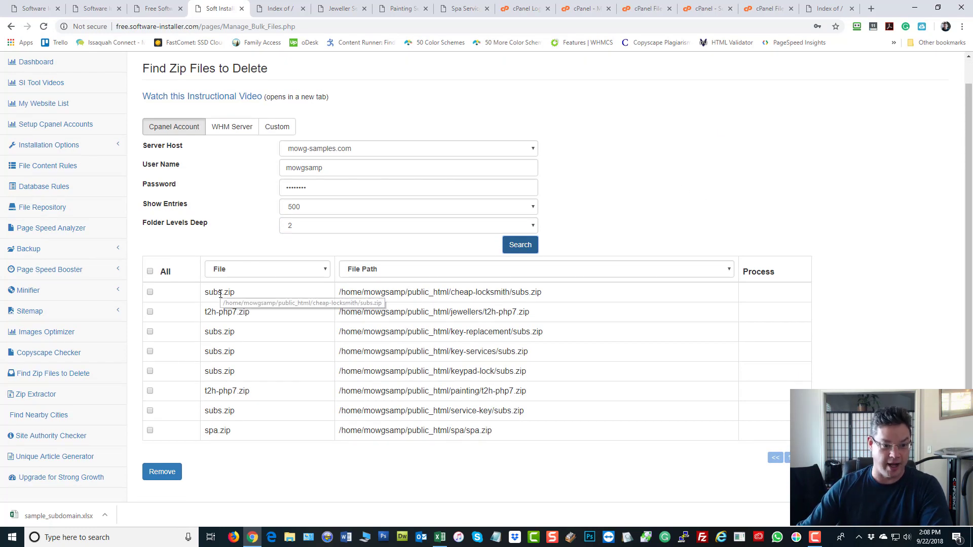
drag(236, 294, 208, 294)
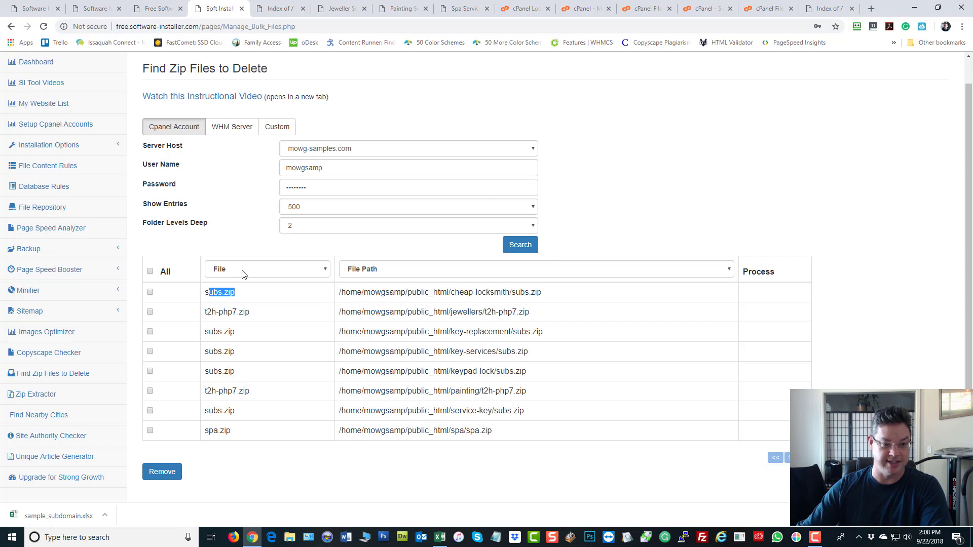
click(242, 269)
click(231, 299)
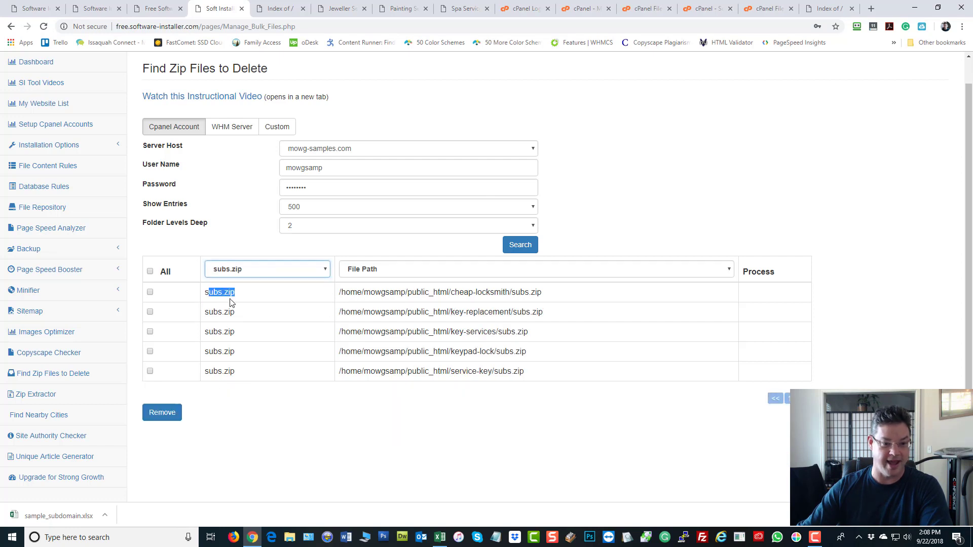
click(150, 292)
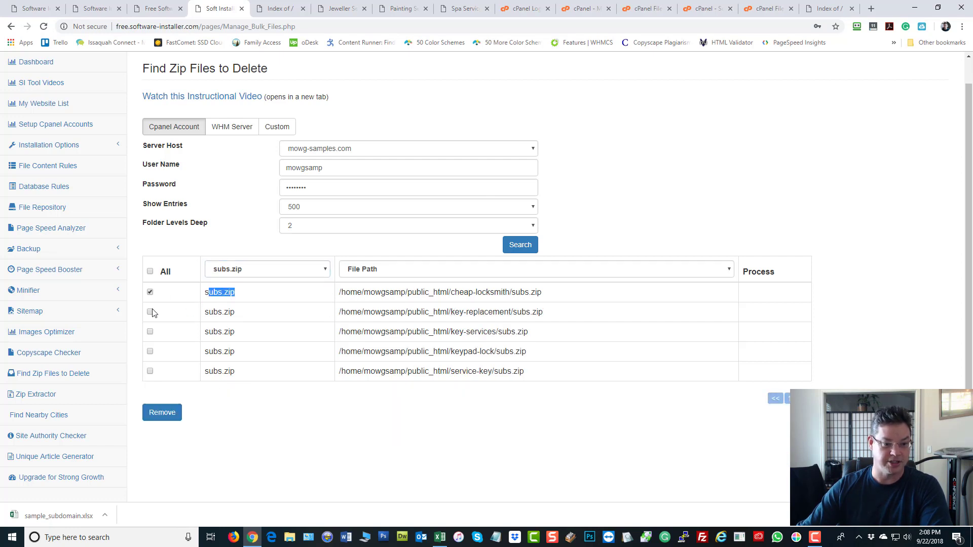
click(150, 312)
click(150, 332)
click(150, 353)
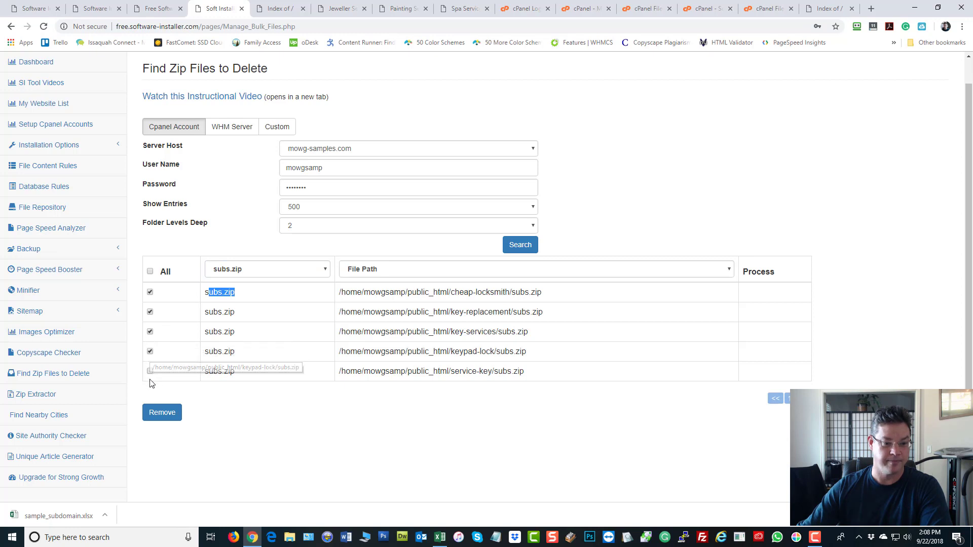
click(150, 371)
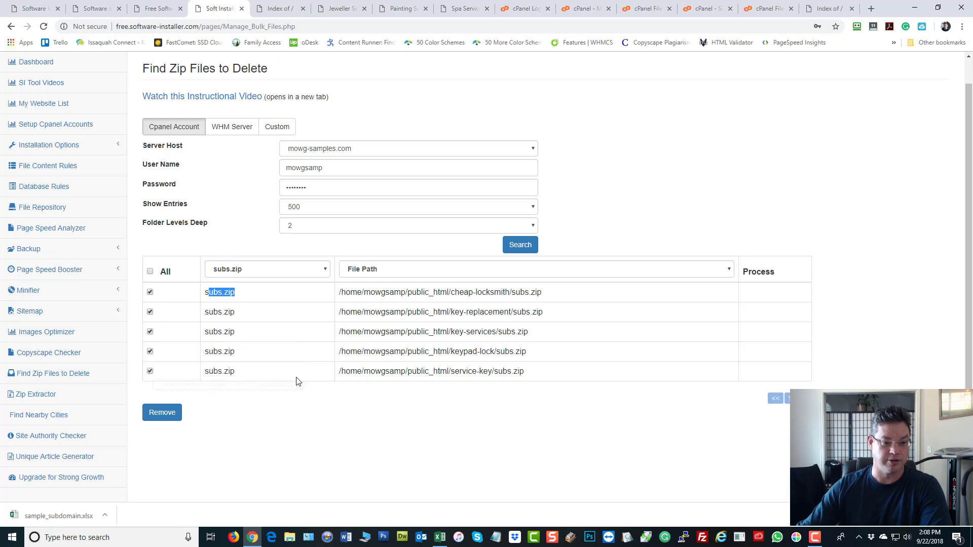
- Clear the file filter and remove the five ticked subs.zip files, confirming the deletion
click(262, 271)
click(263, 284)
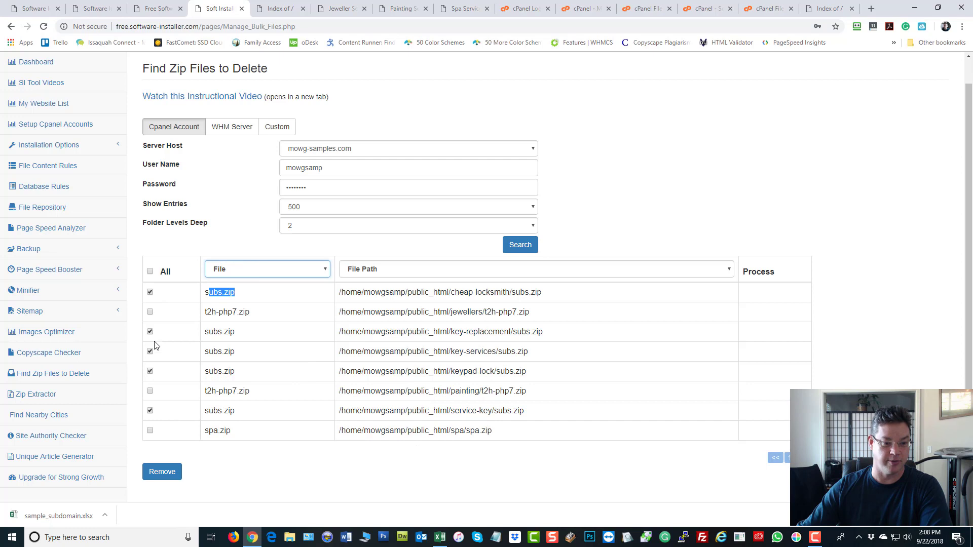
click(162, 472)
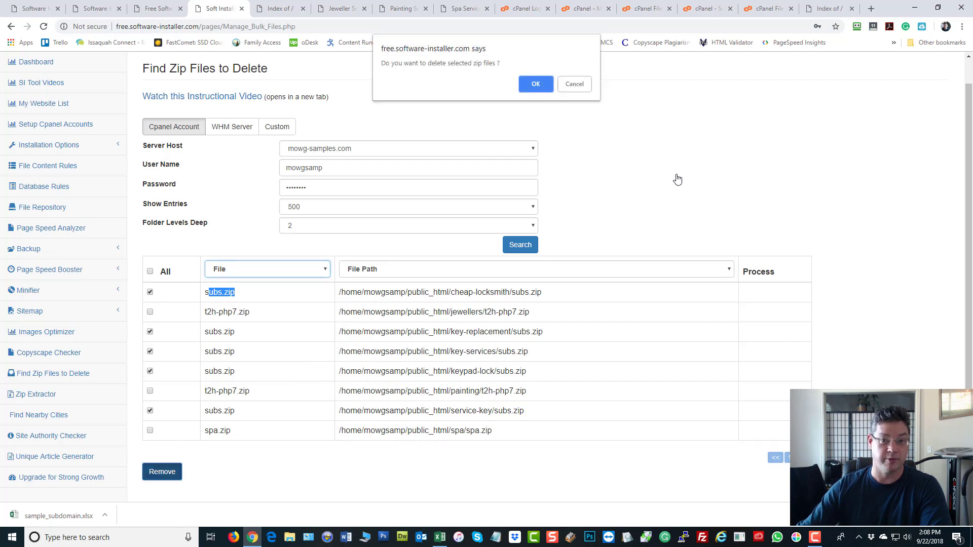
click(536, 85)
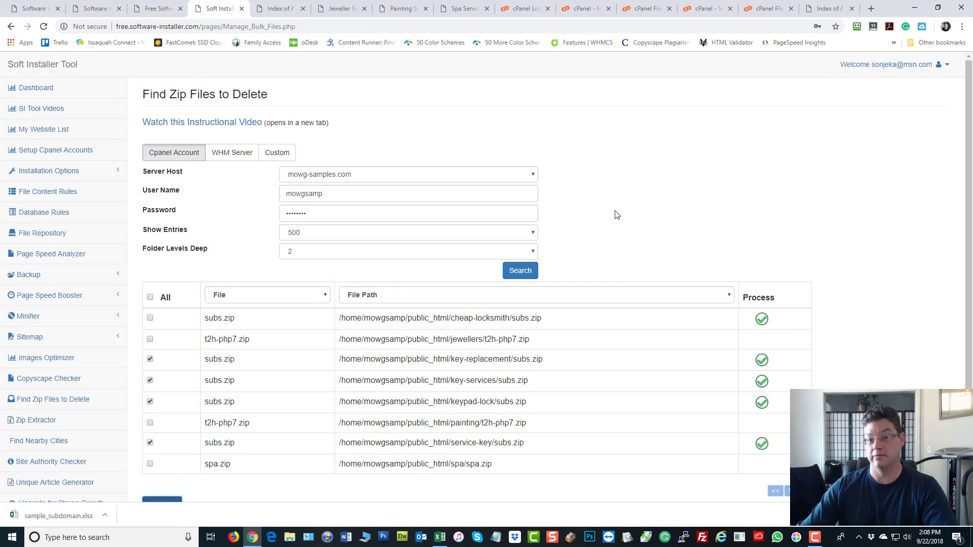
- Reload File Manager, check the key-services and service-key folders for subs.zip, then return to Subdomains
click(766, 9)
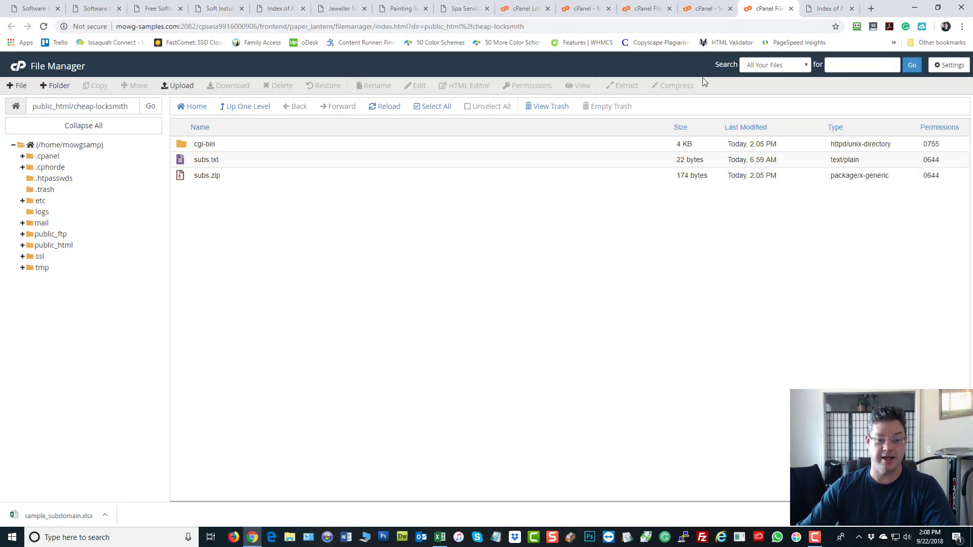
click(386, 107)
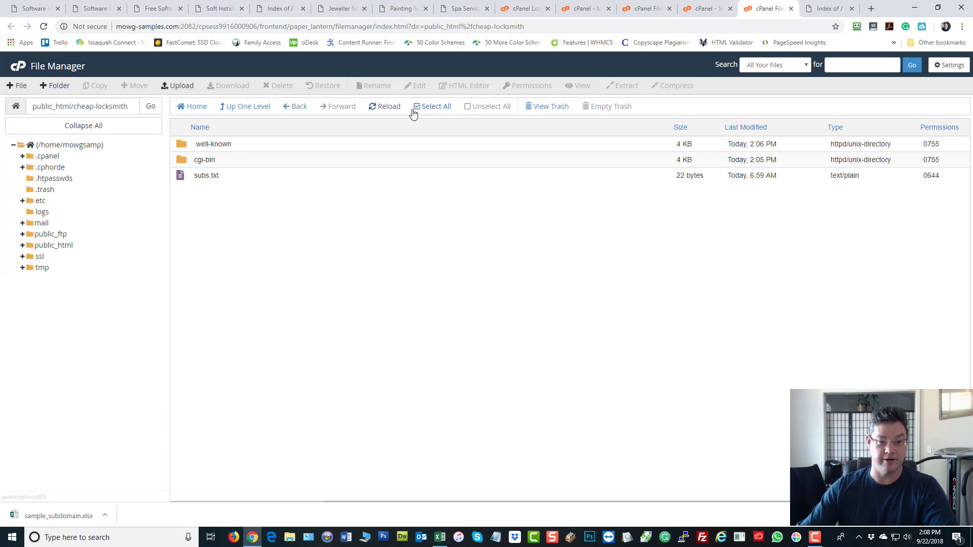
click(235, 108)
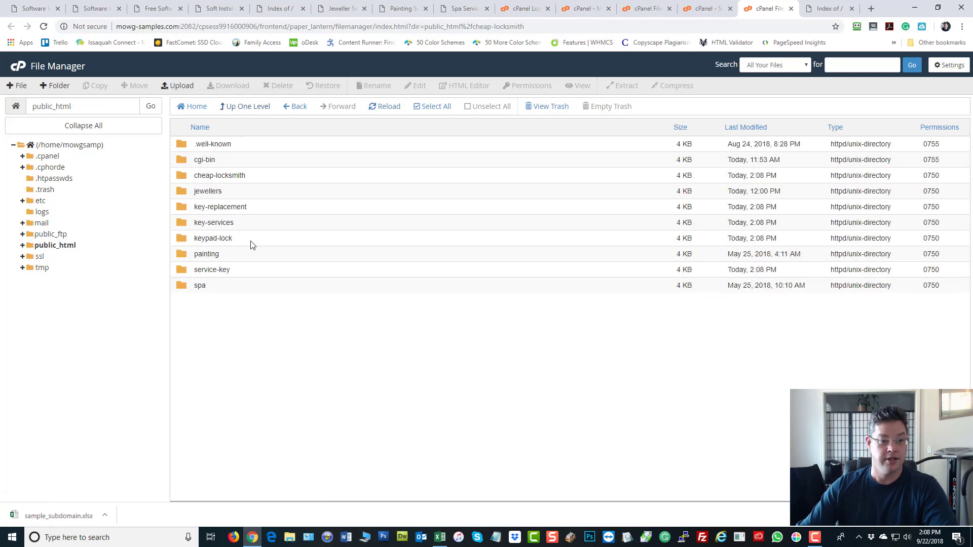
double_click(182, 223)
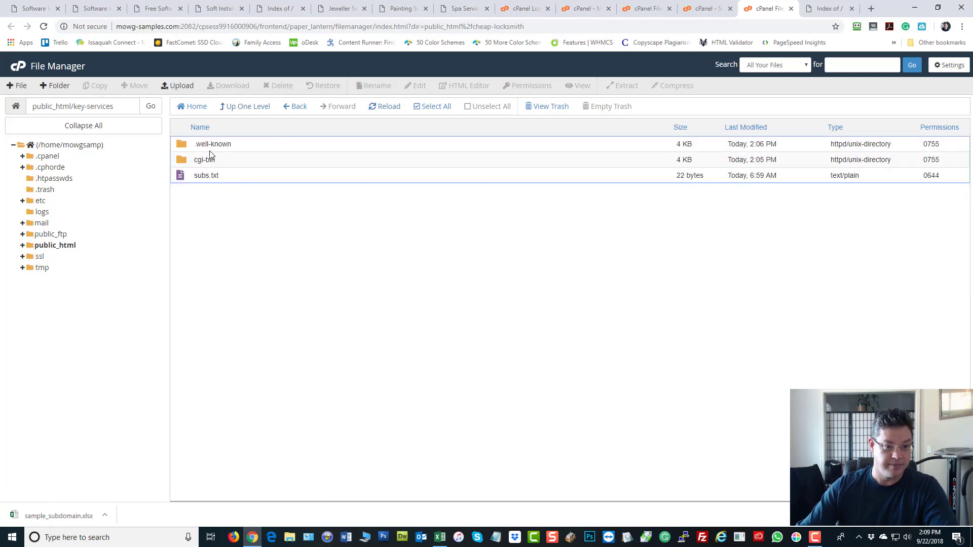
click(249, 106)
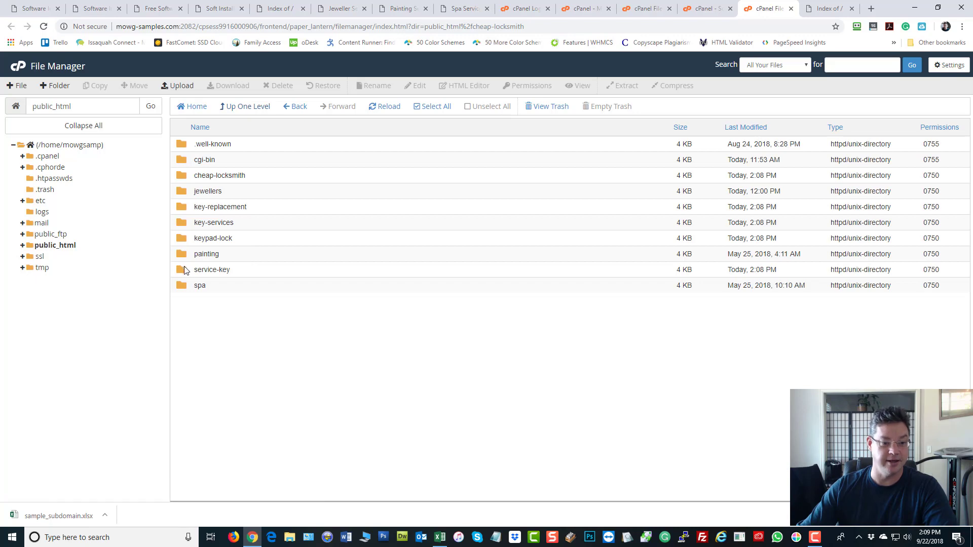
double_click(181, 272)
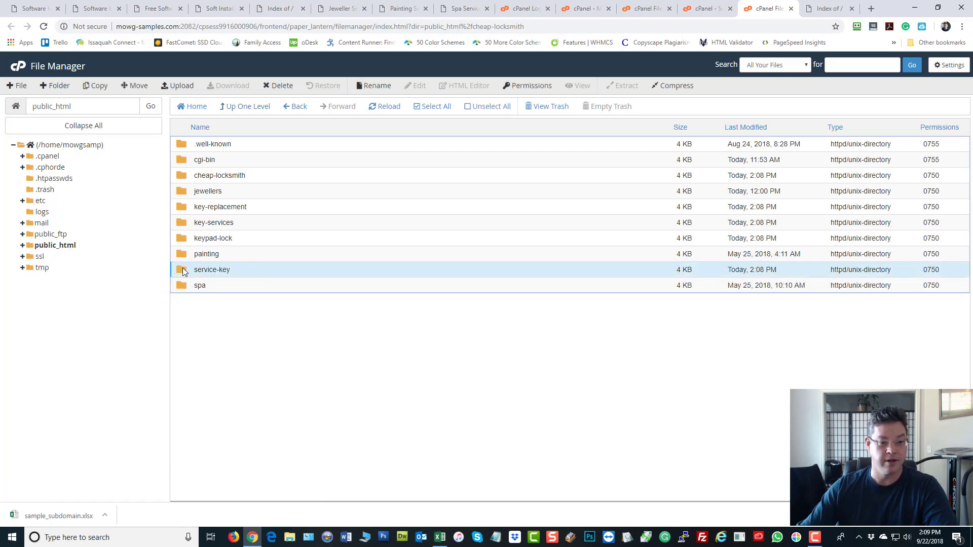
click(252, 106)
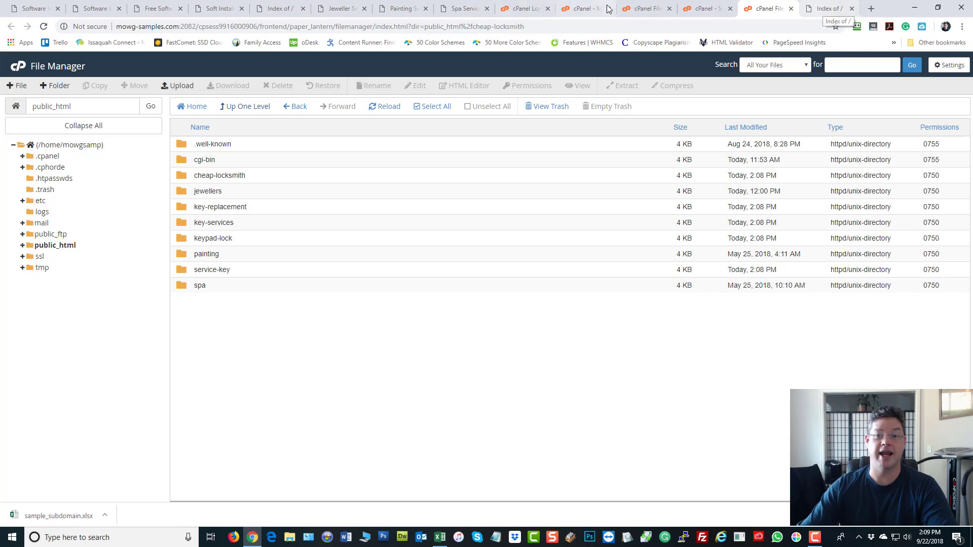
click(703, 8)
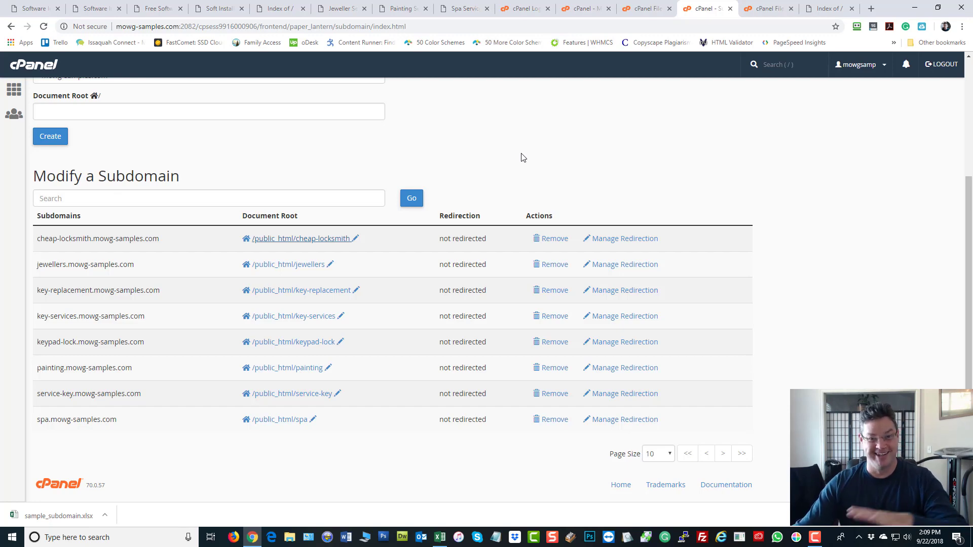
- Open the SI Tool Manage Subdomains page for the mowg-samples.com server
click(27, 10)
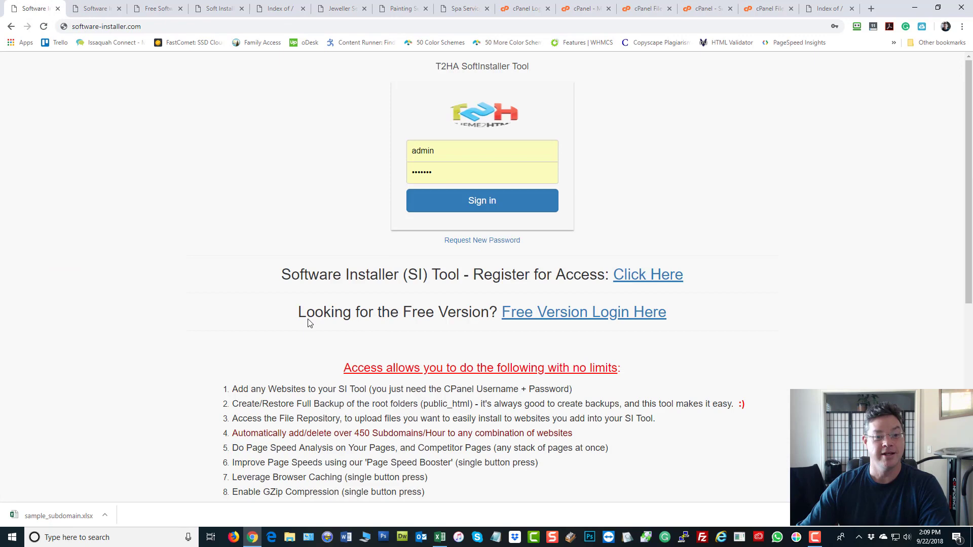
click(205, 8)
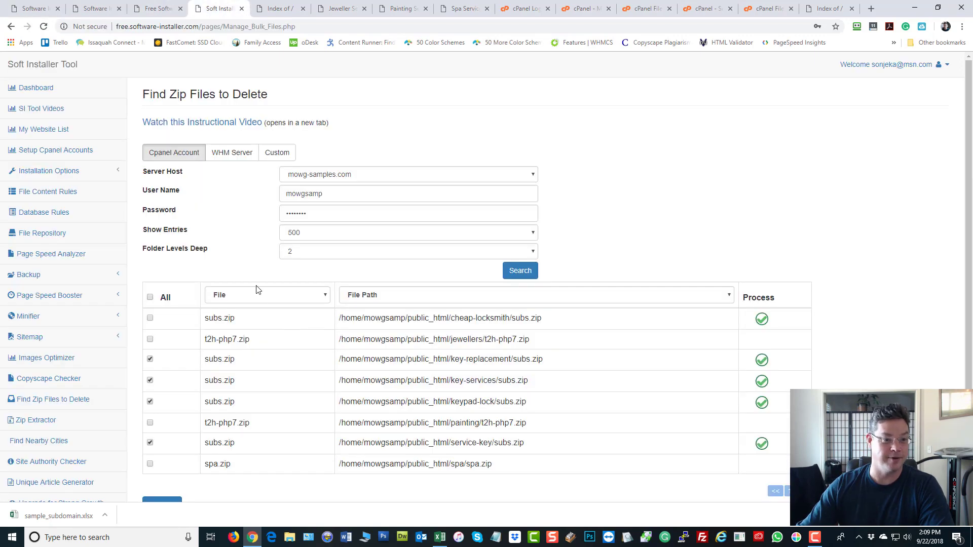
click(55, 172)
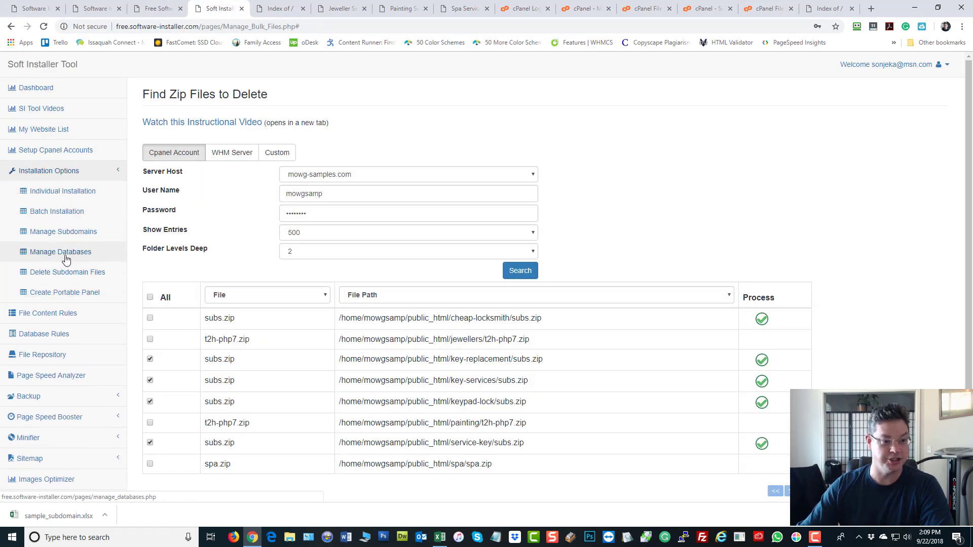
click(74, 233)
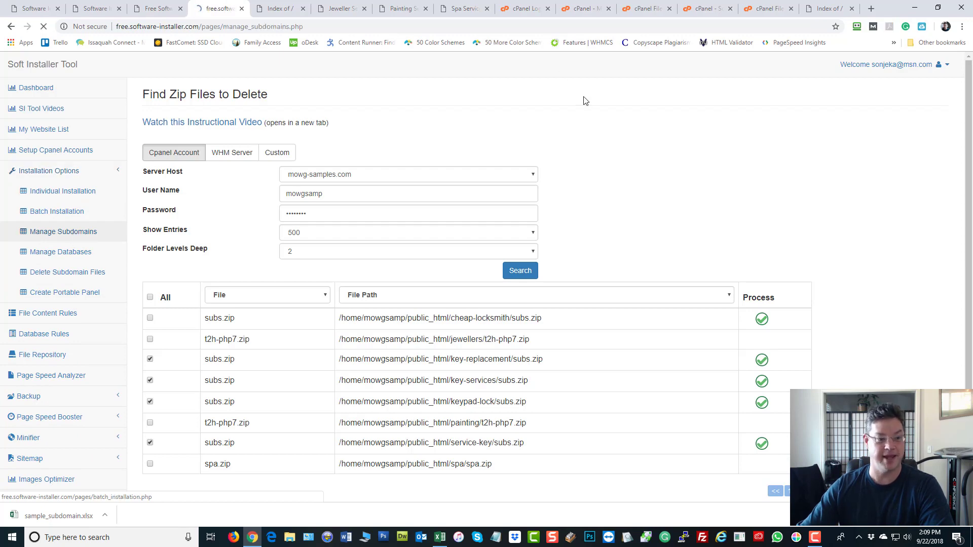
click(353, 152)
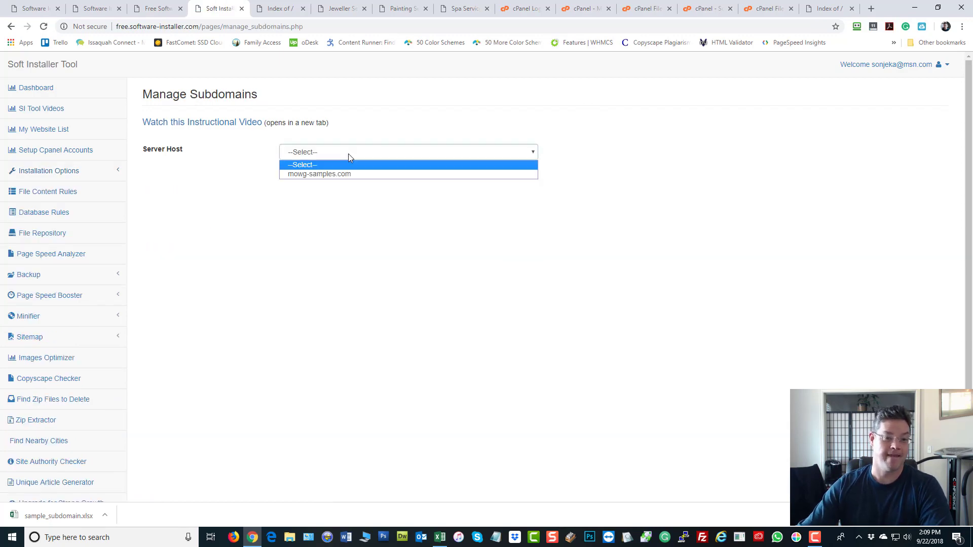
click(324, 175)
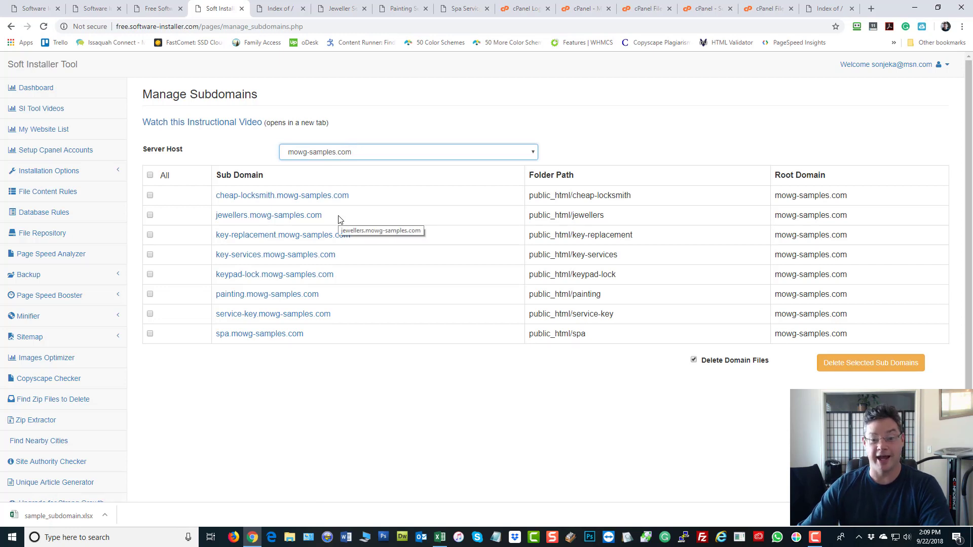
- Select all subdomains except jewellers, painting and spa, and delete them with their folders
click(150, 176)
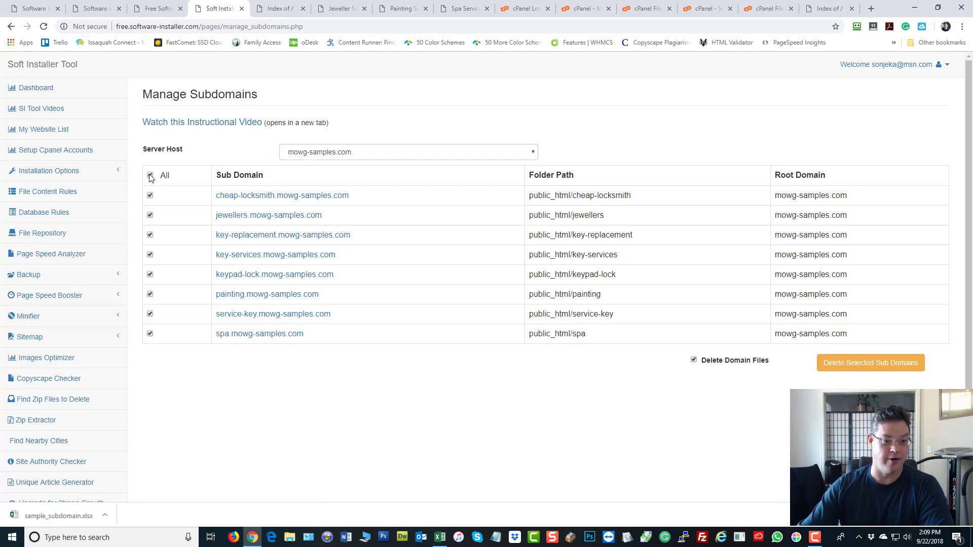
click(150, 215)
click(150, 295)
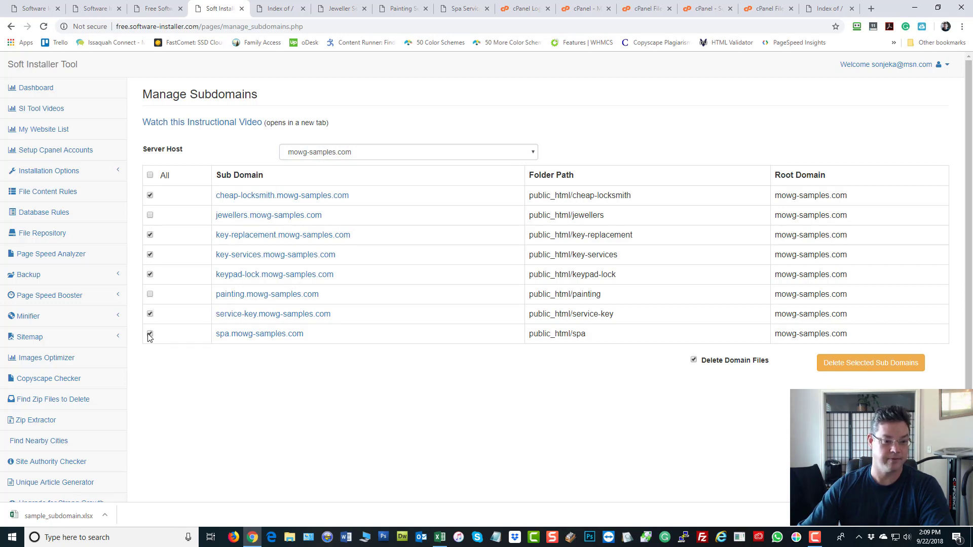
click(695, 360)
click(694, 360)
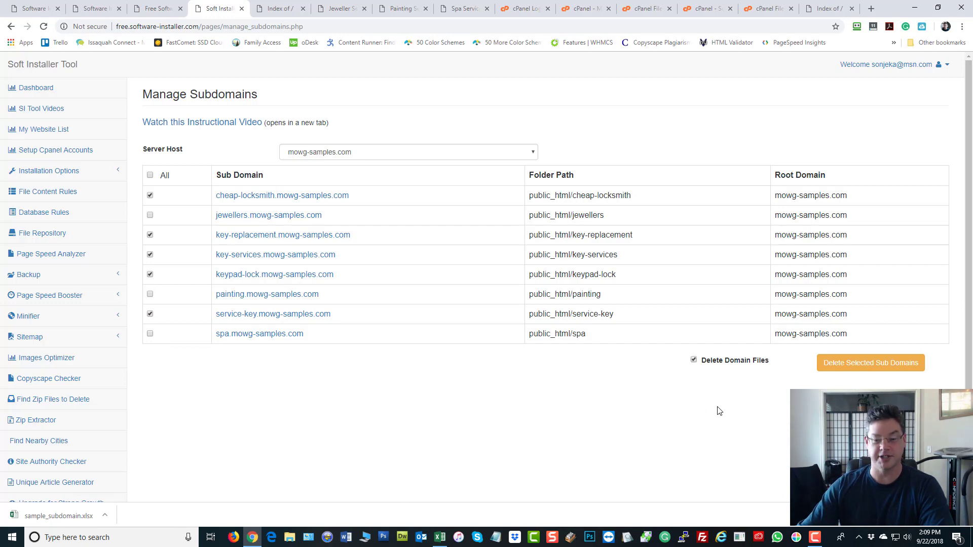
click(878, 370)
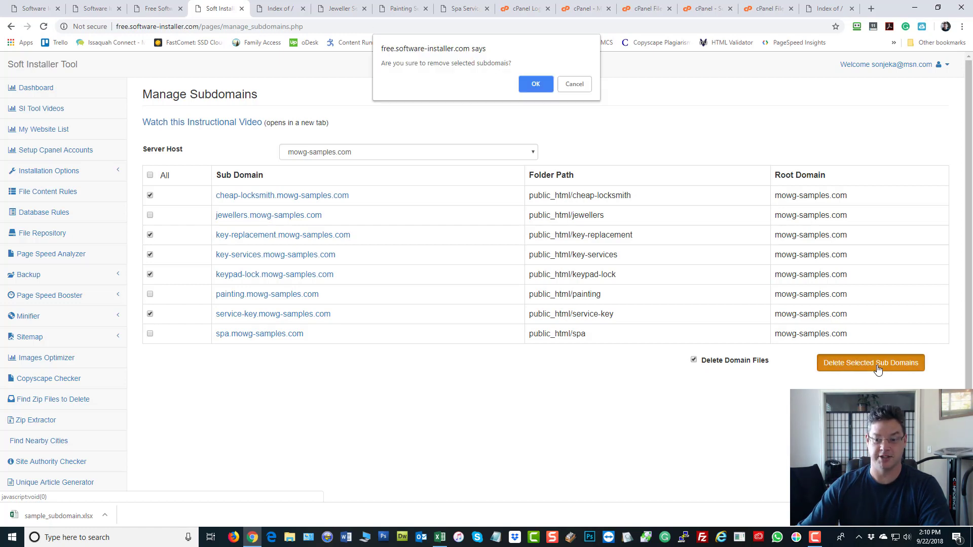
click(540, 82)
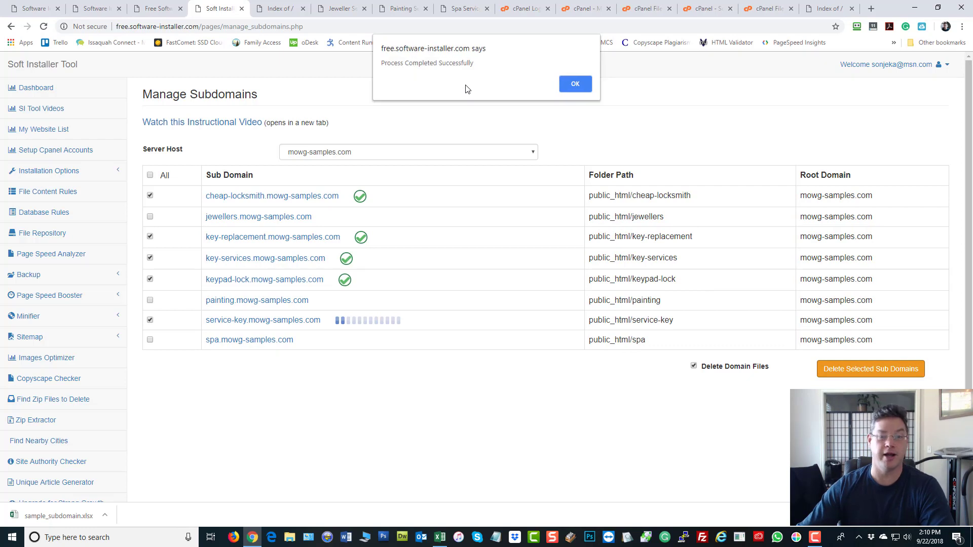
click(567, 84)
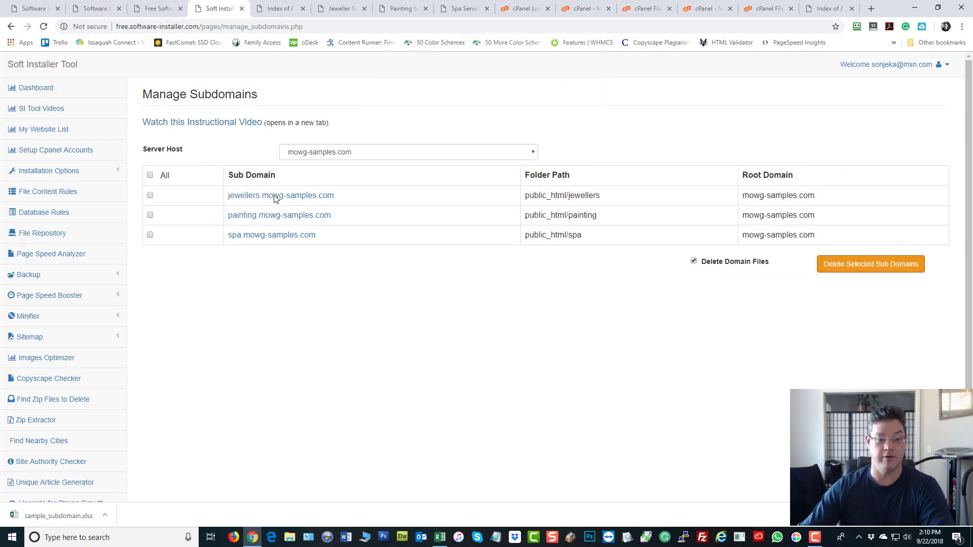
- Refresh the cPanel subdomain list and the public_html folder listing
click(694, 8)
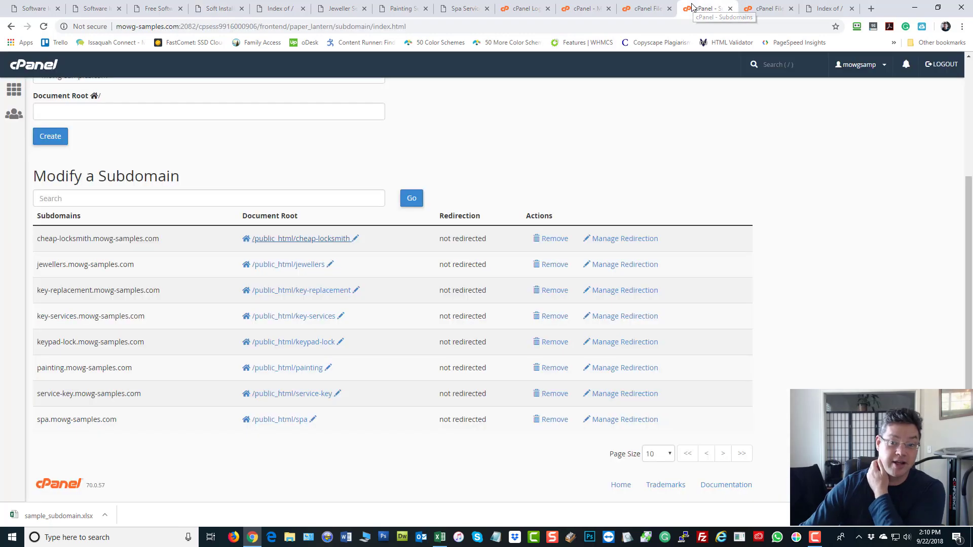
click(43, 26)
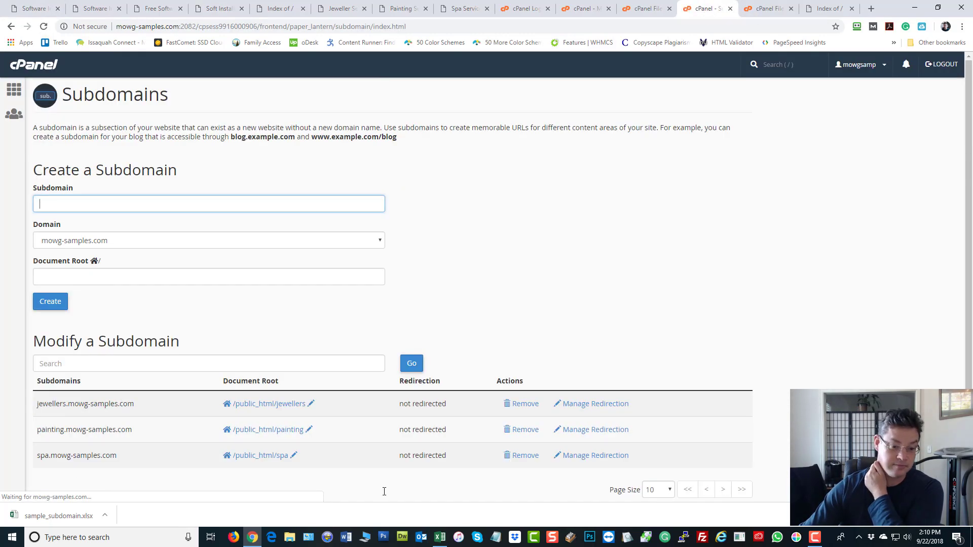
click(767, 9)
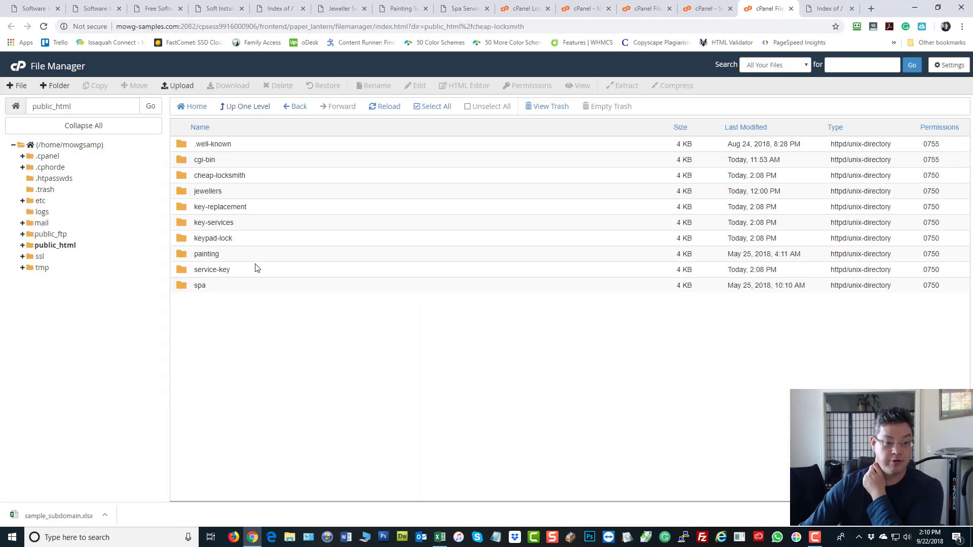
click(379, 108)
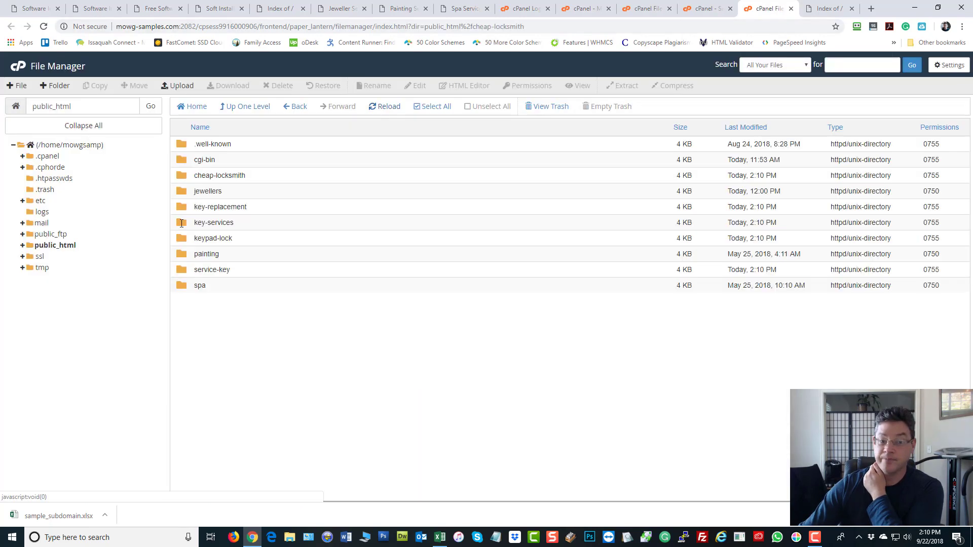
- Inspect the cheap-locksmith and keypad-lock folders and return to public_html
double_click(181, 179)
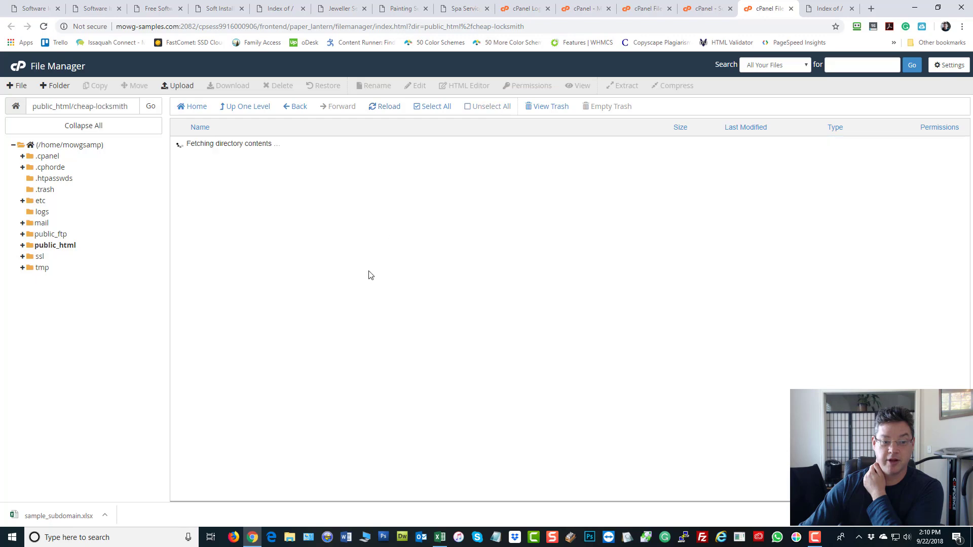
click(258, 116)
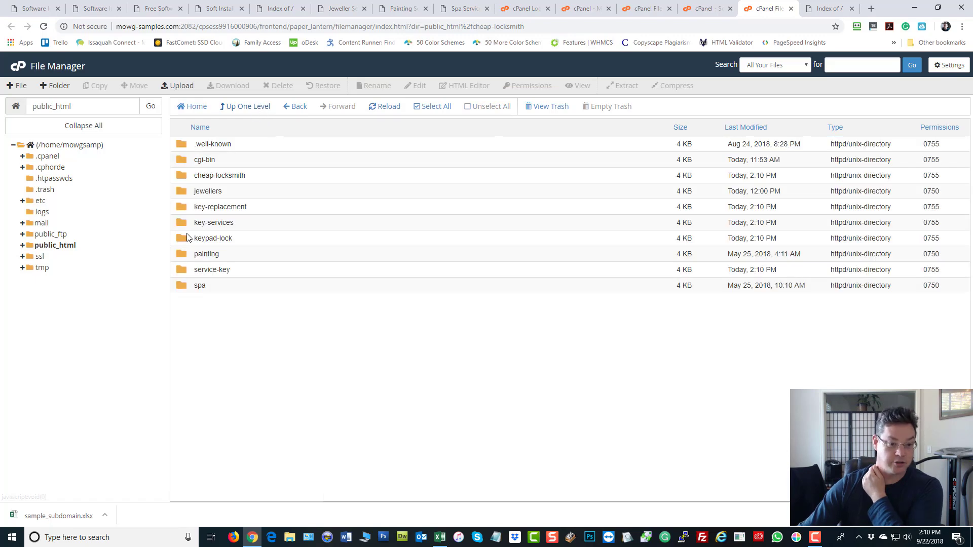
double_click(183, 237)
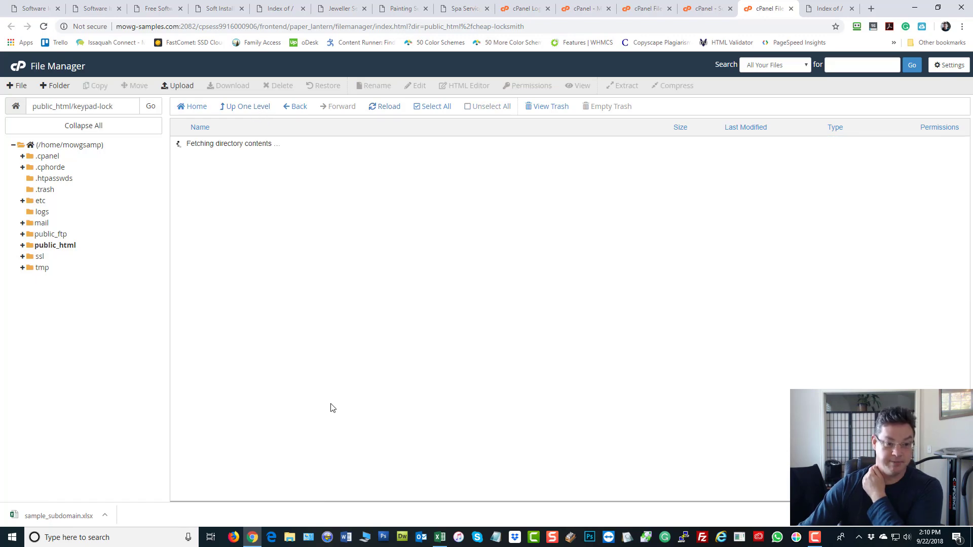
click(248, 107)
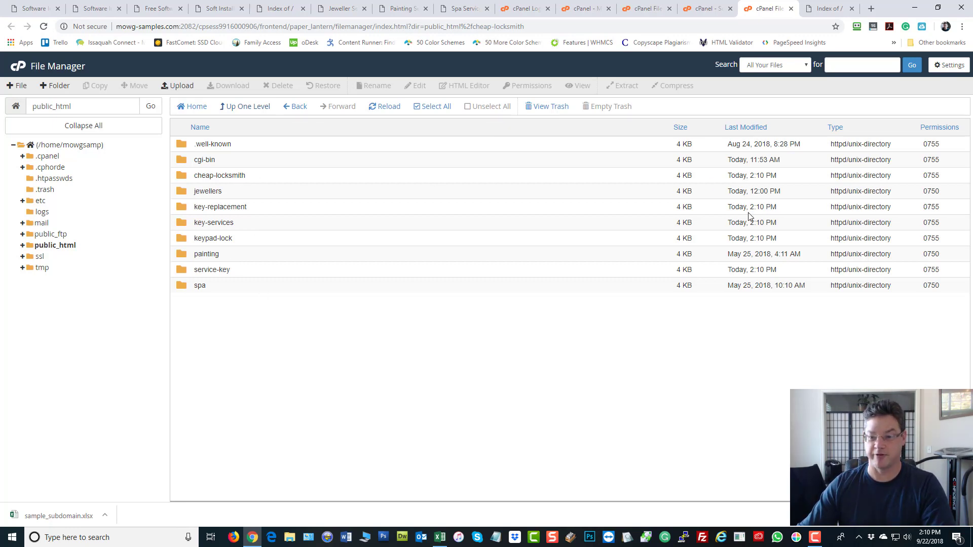
- Sort public_html by Last Modified, newest first, and select the five new folders
click(754, 130)
click(757, 132)
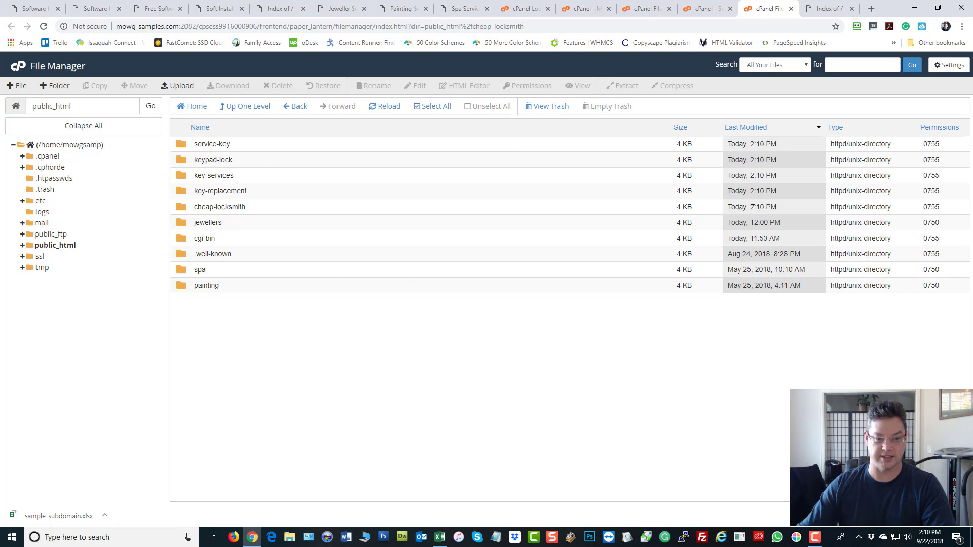
click(191, 207)
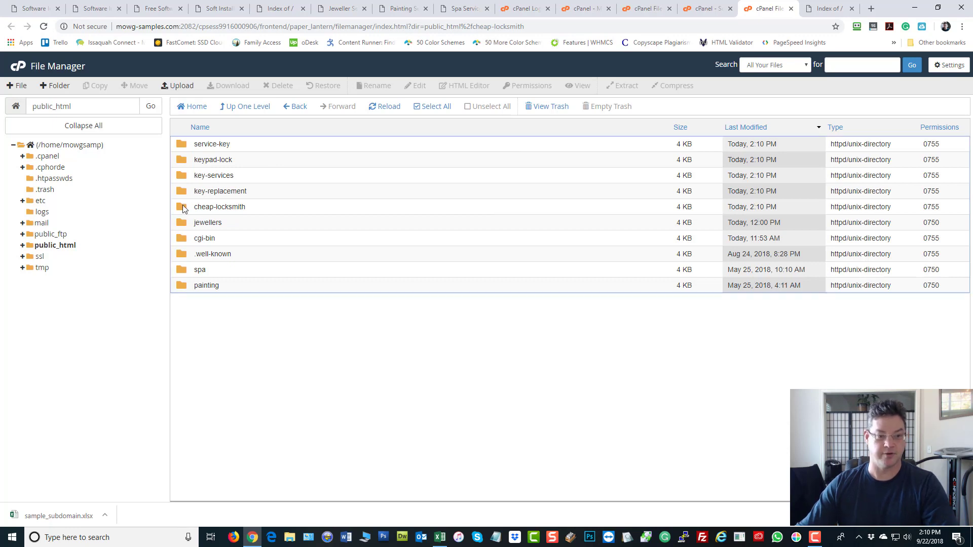
shift+click(185, 147)
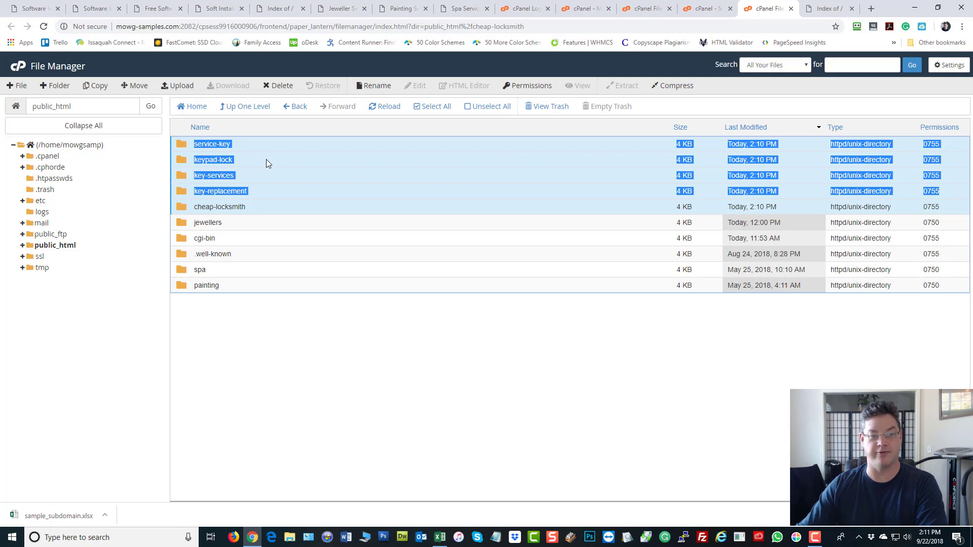
- Delete the five selected folders to the trash, with 'Skip the trash' unchecked
right_click(470, 167)
click(528, 238)
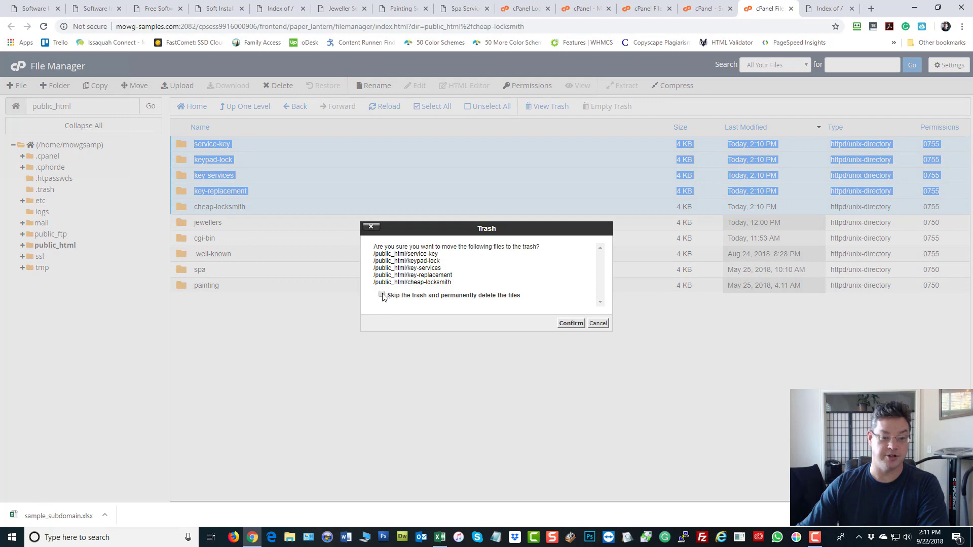
click(381, 295)
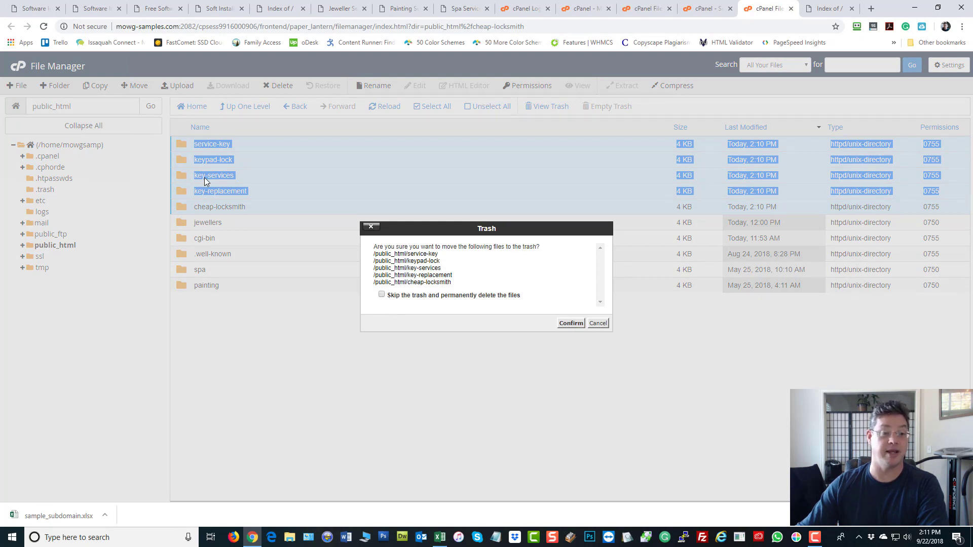
click(571, 323)
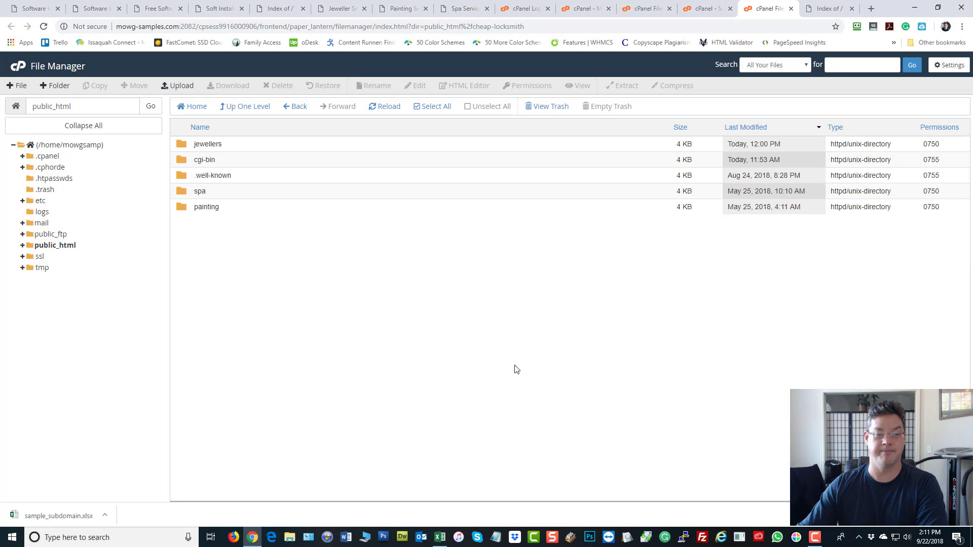
- Restore the key-services folder from the trash to its original location
click(383, 106)
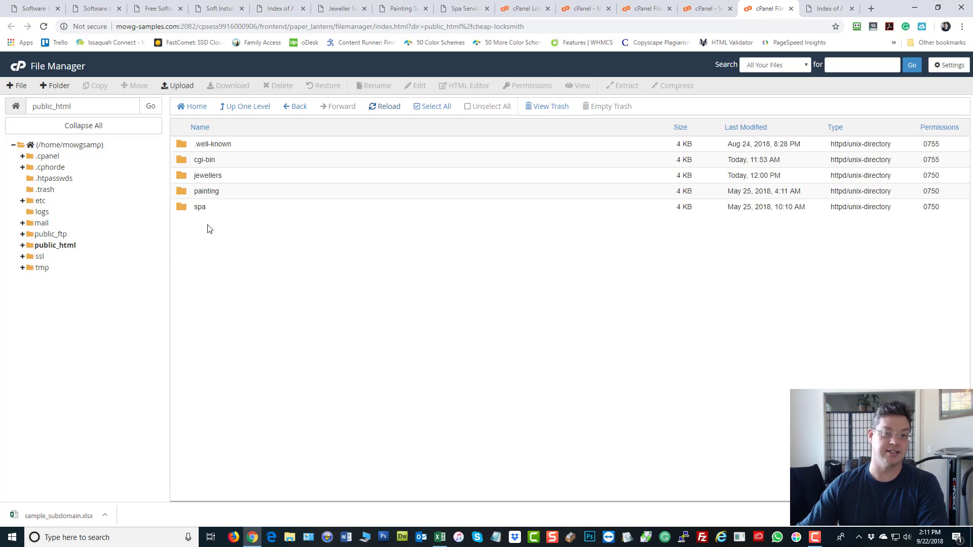
click(551, 112)
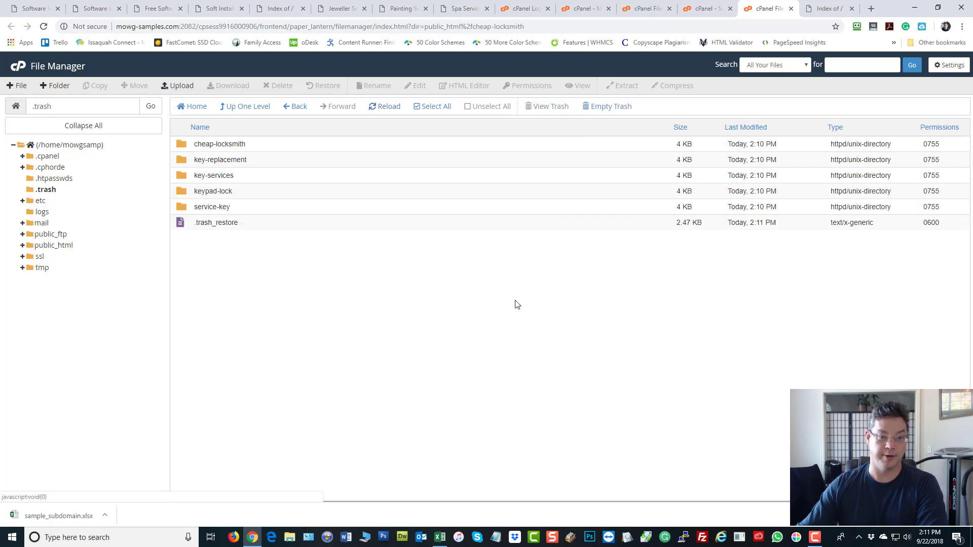
click(186, 181)
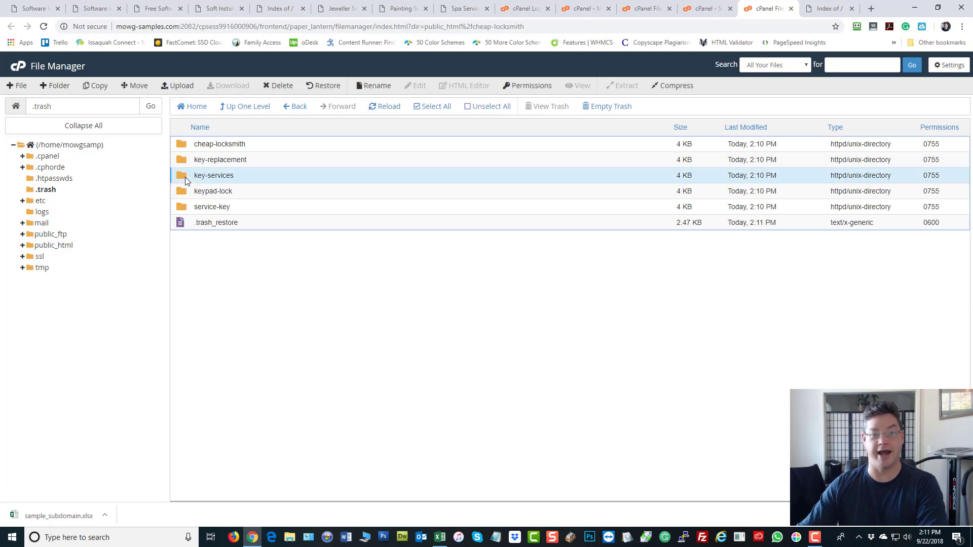
right_click(186, 181)
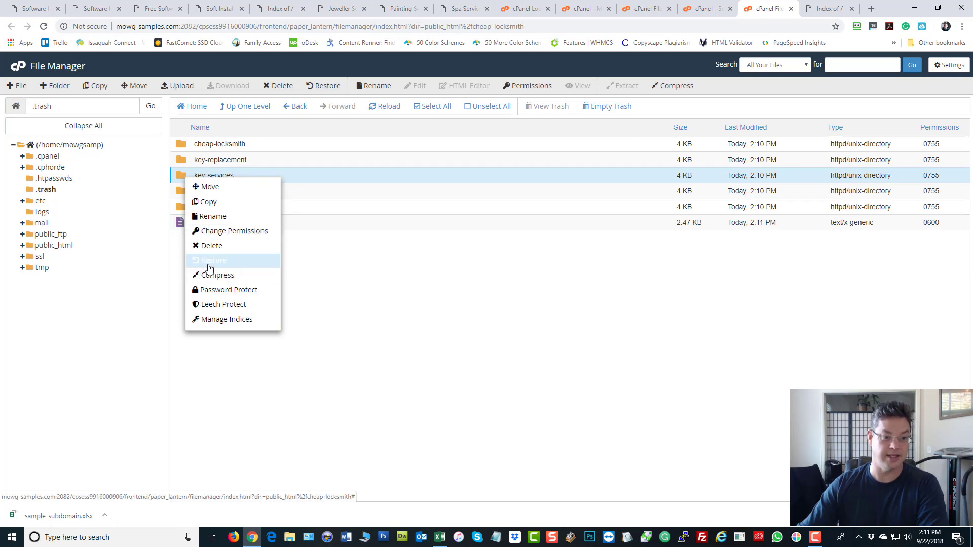
click(208, 265)
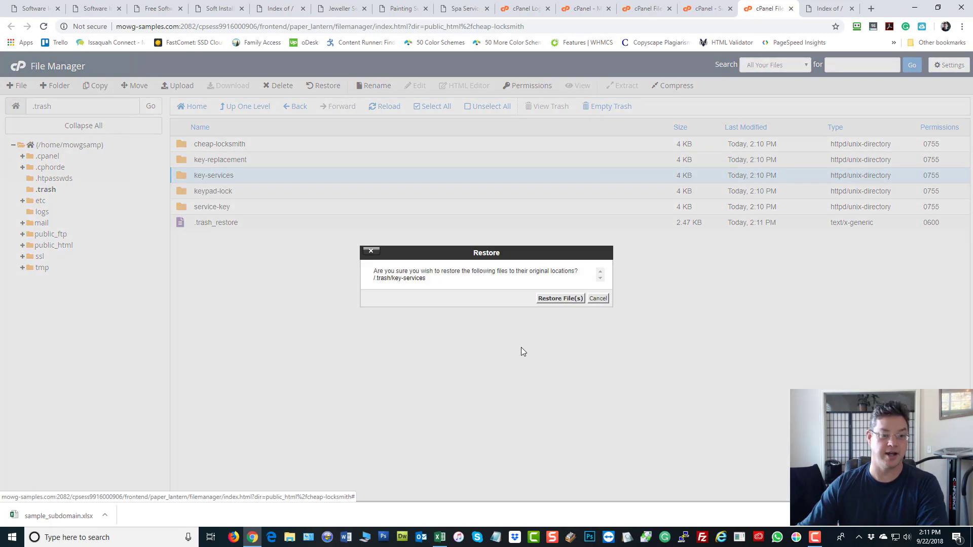
click(556, 300)
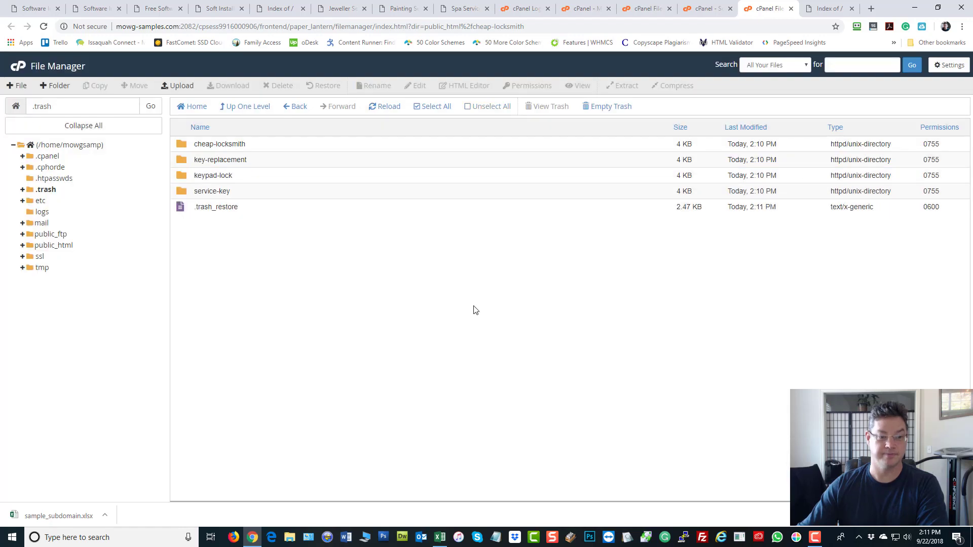
- Confirm key-services is back in public_html and in the reloaded Index of / page
click(34, 247)
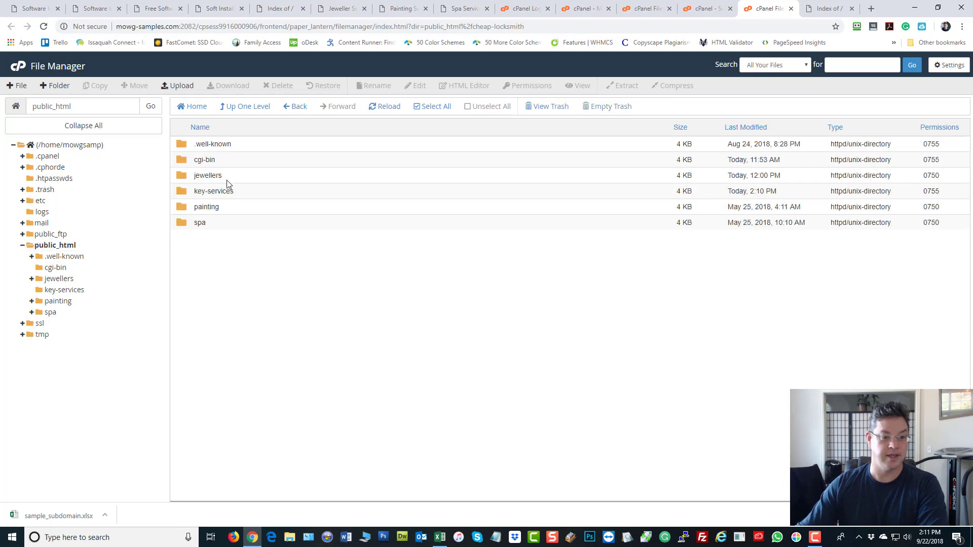
click(199, 190)
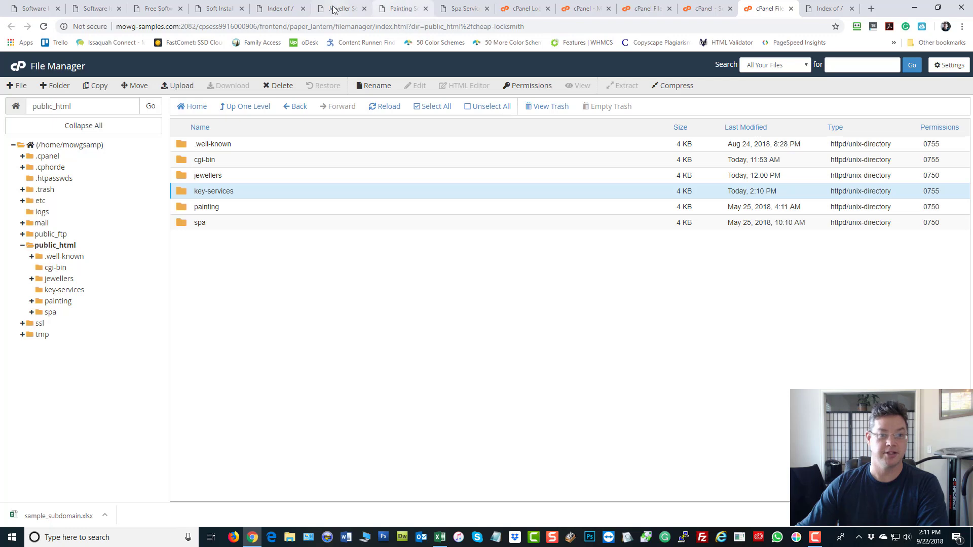
click(279, 9)
click(44, 27)
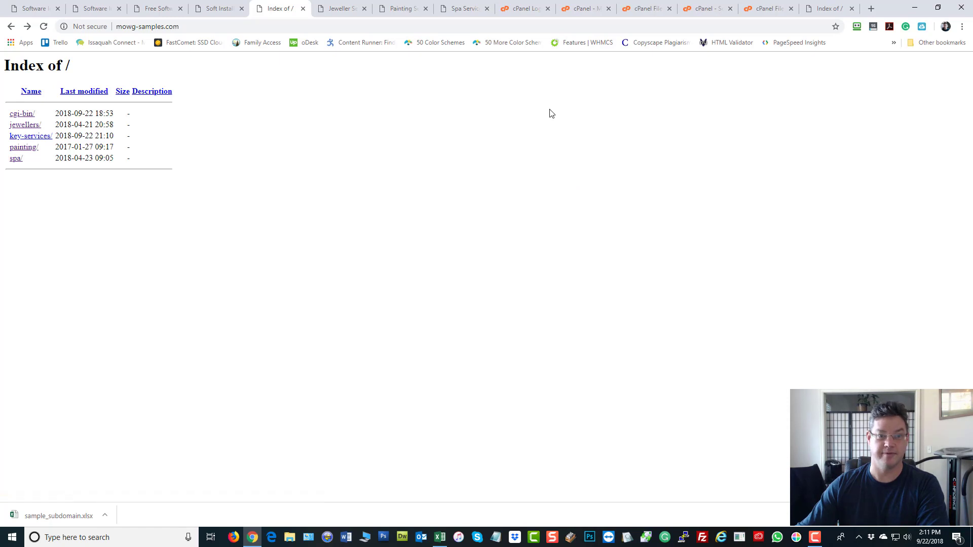
click(769, 8)
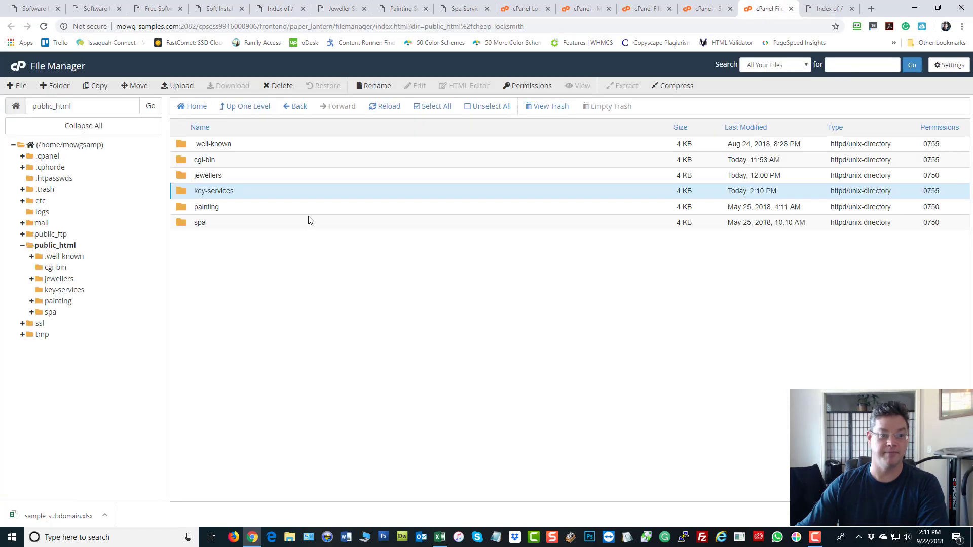
- Move the key-services folder back to the trash
right_click(183, 194)
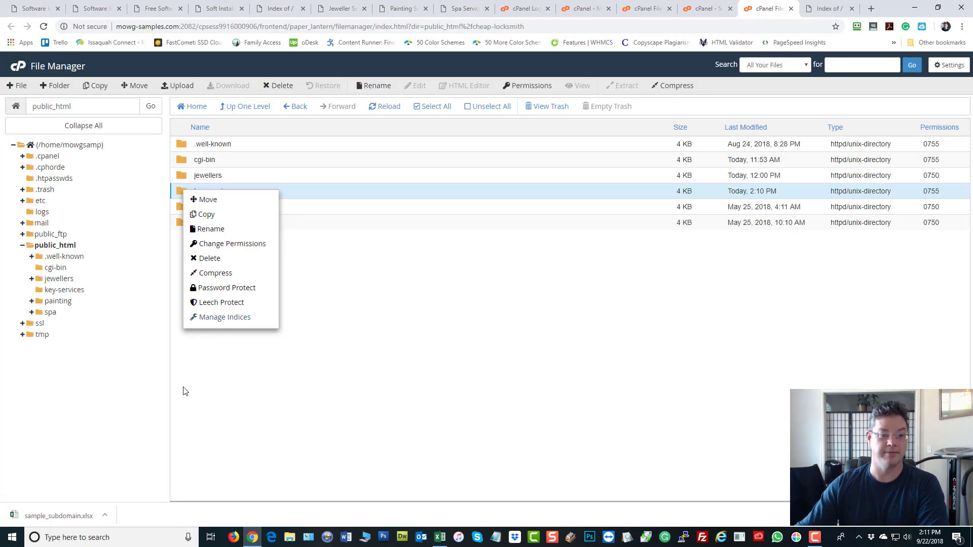
click(244, 264)
click(571, 309)
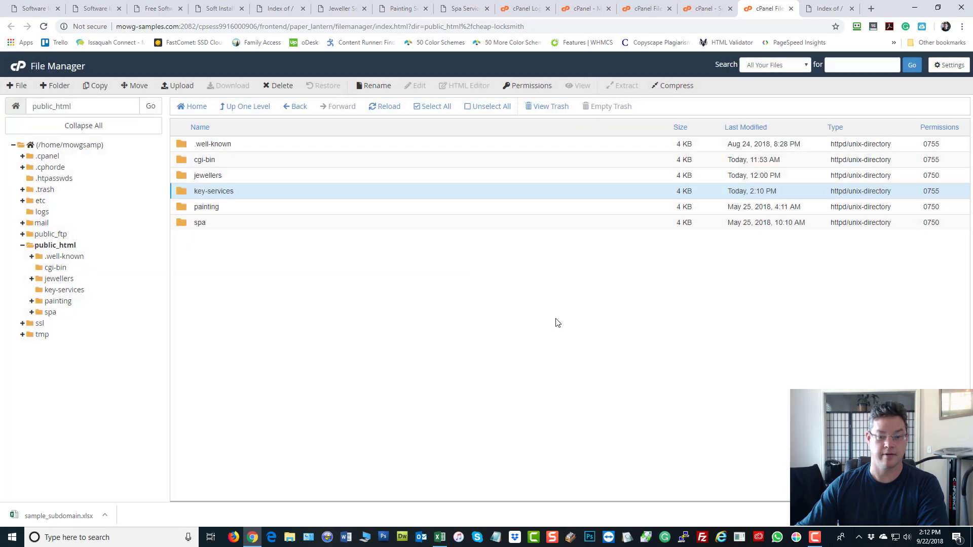
- Permanently delete the five leftover folders from the trash, leaving only .trash_restore
click(552, 109)
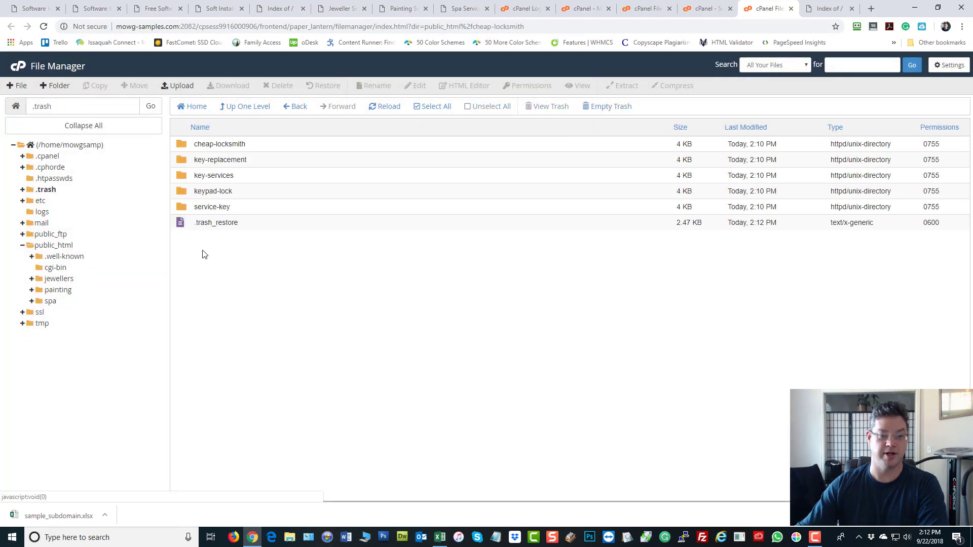
click(186, 146)
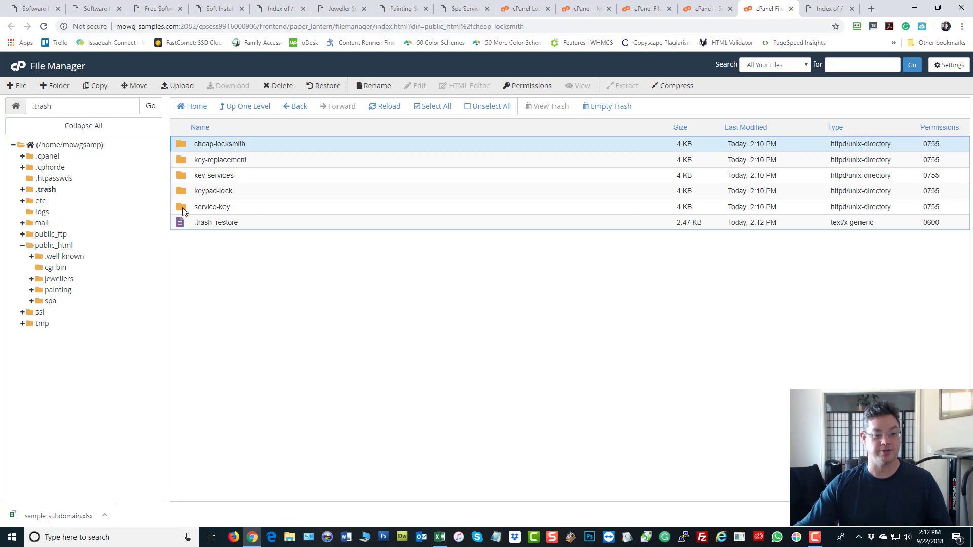
shift+click(186, 210)
right_click(360, 192)
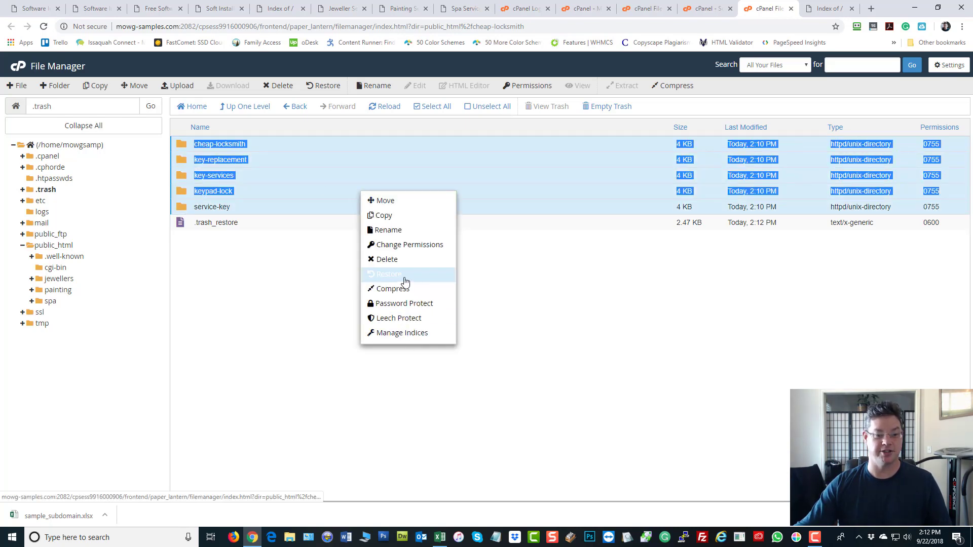
click(404, 260)
click(560, 313)
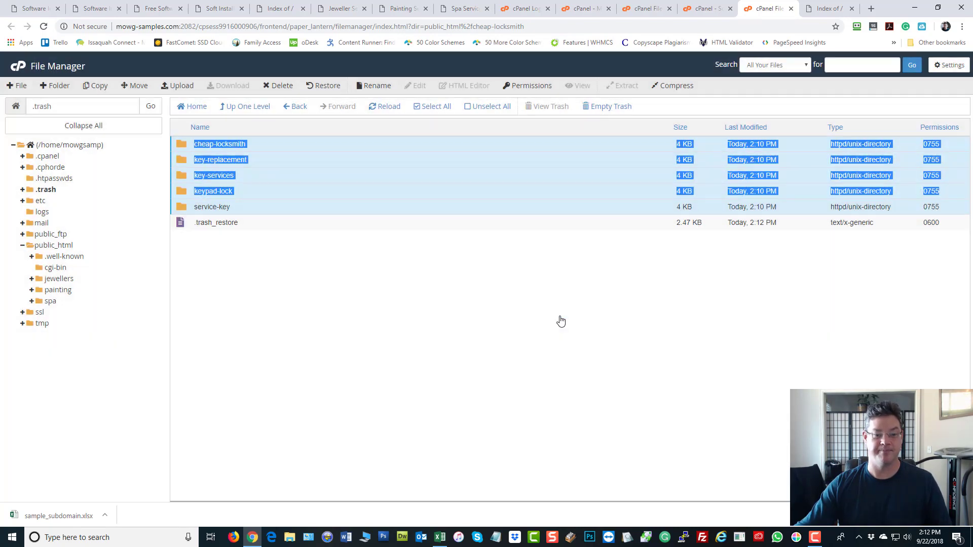
key(ctrl+1)
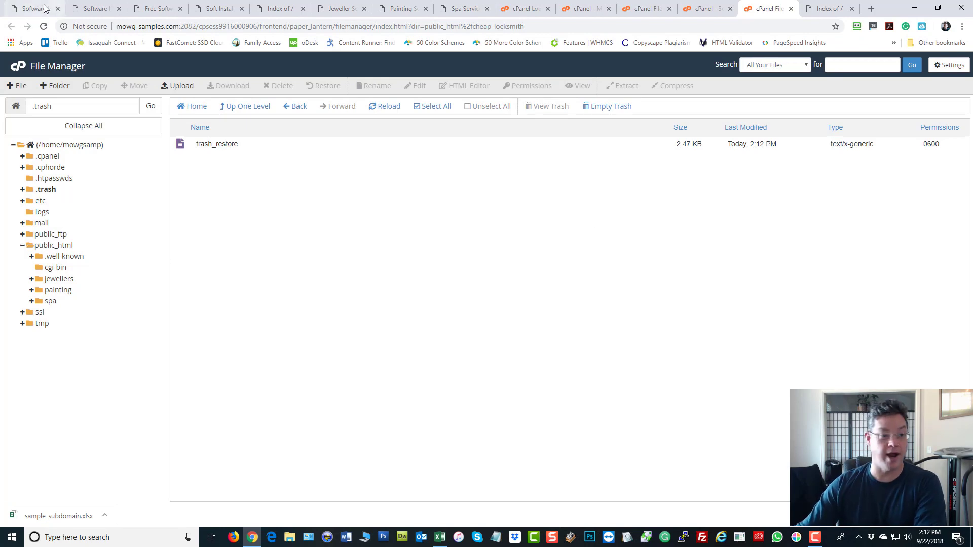